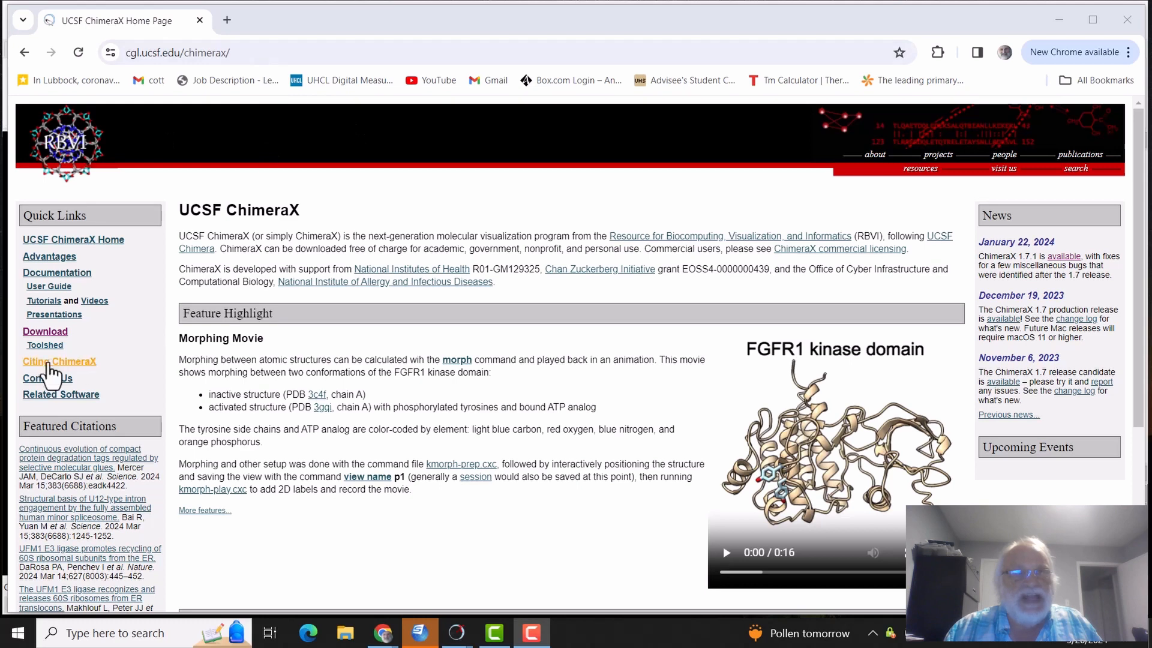
Step: View the ChimeraX download page, which offers the version 1.7.1 Windows installer, and switch to the ChimeraX program
{"action": "left_click", "coordinate": [51, 334]}
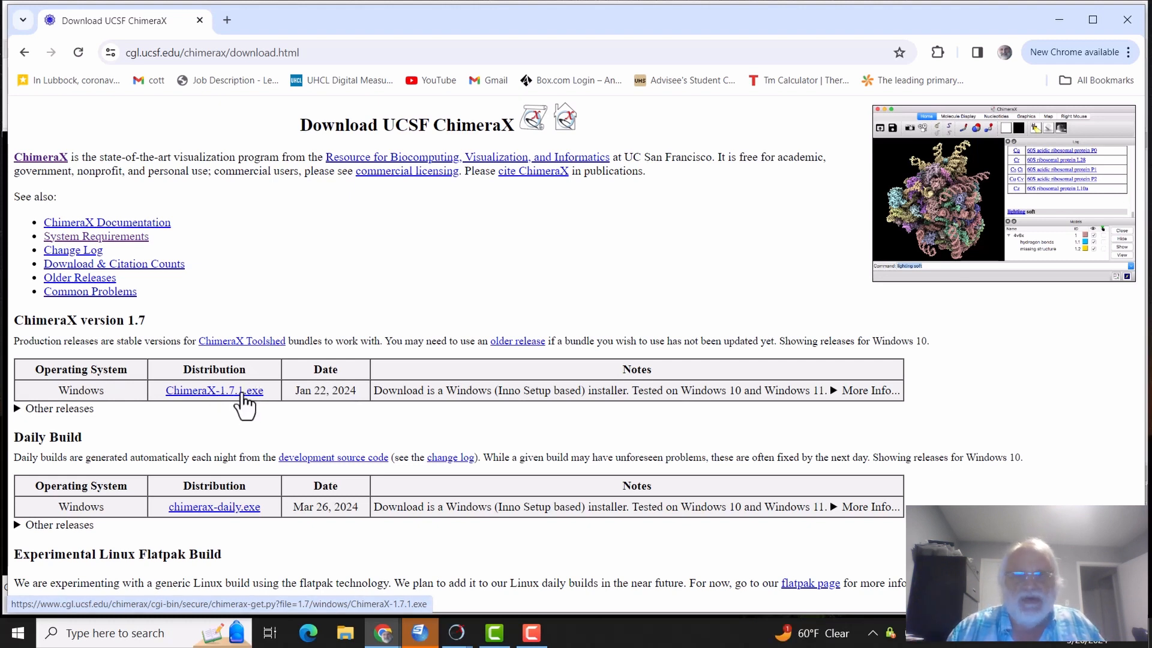
{"action": "left_click", "coordinate": [1058, 22]}
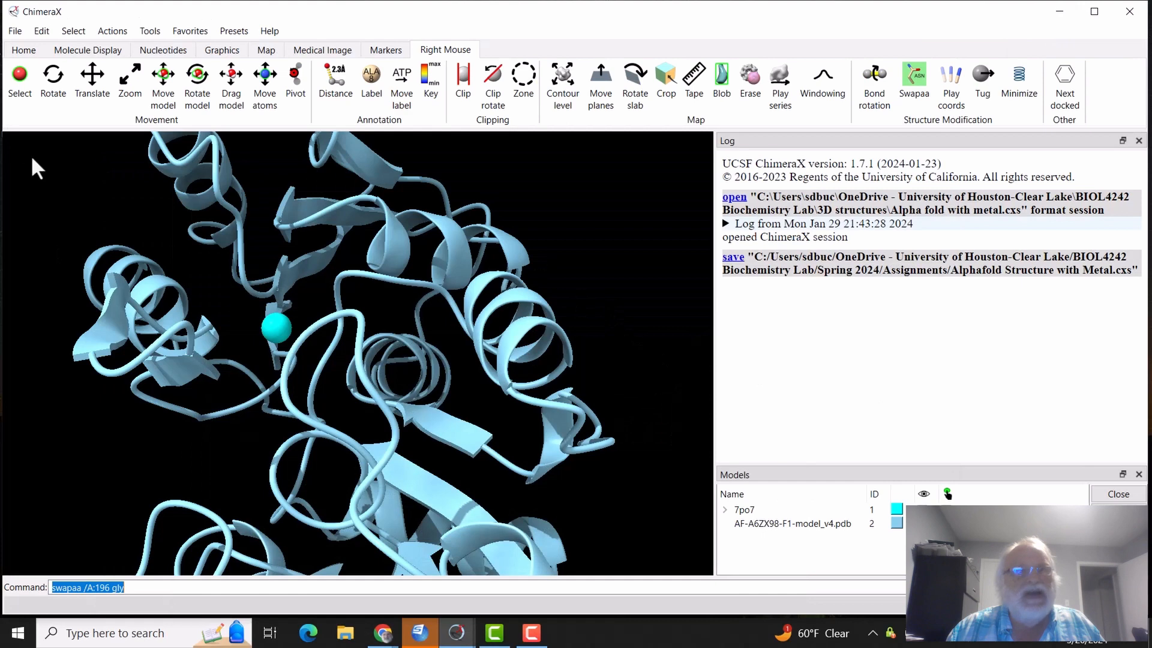
Step: Close the current session and open the recent session "Alpha fold with metal"
{"action": "left_click", "coordinate": [15, 31]}
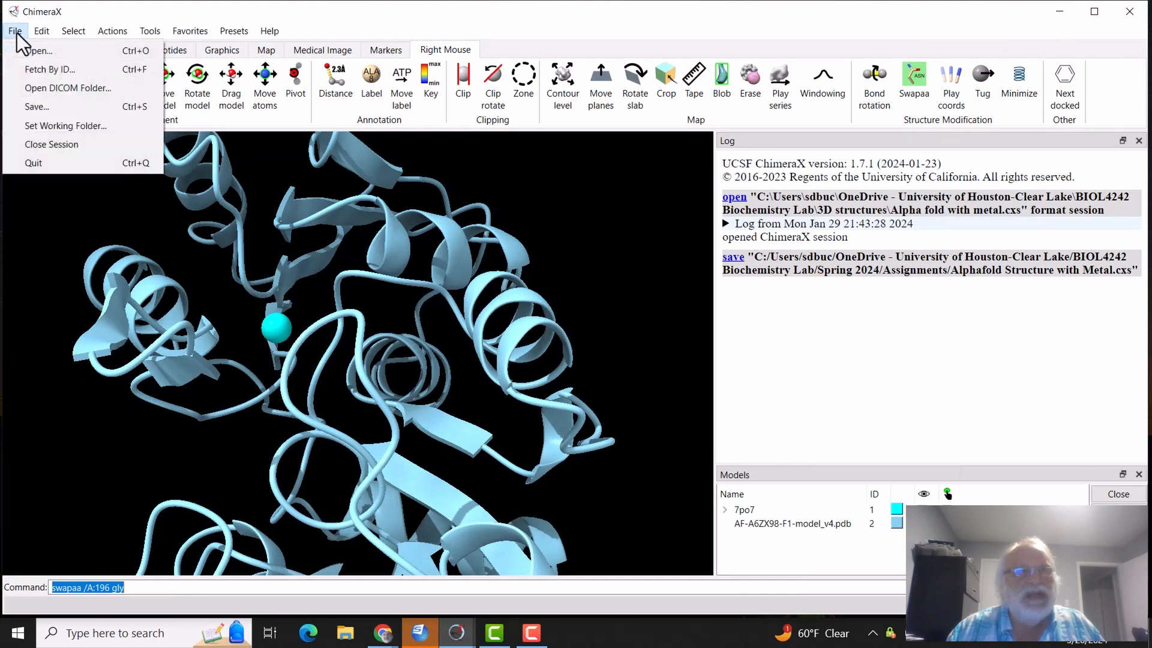
{"action": "left_click", "coordinate": [59, 145]}
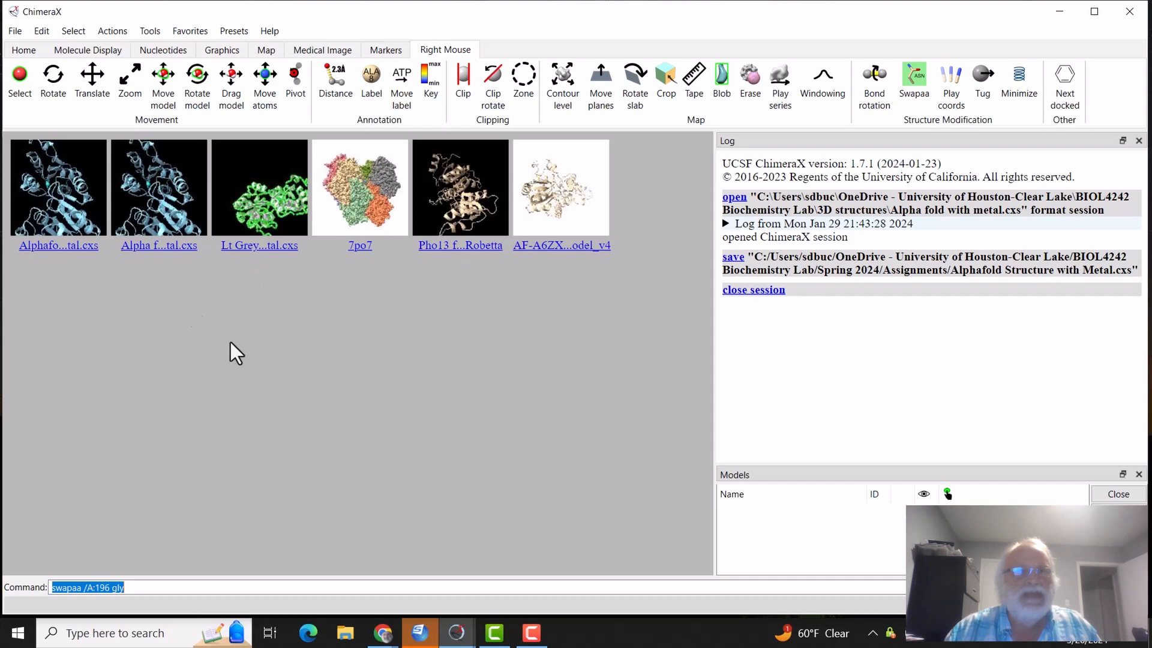
{"action": "left_click", "coordinate": [155, 247]}
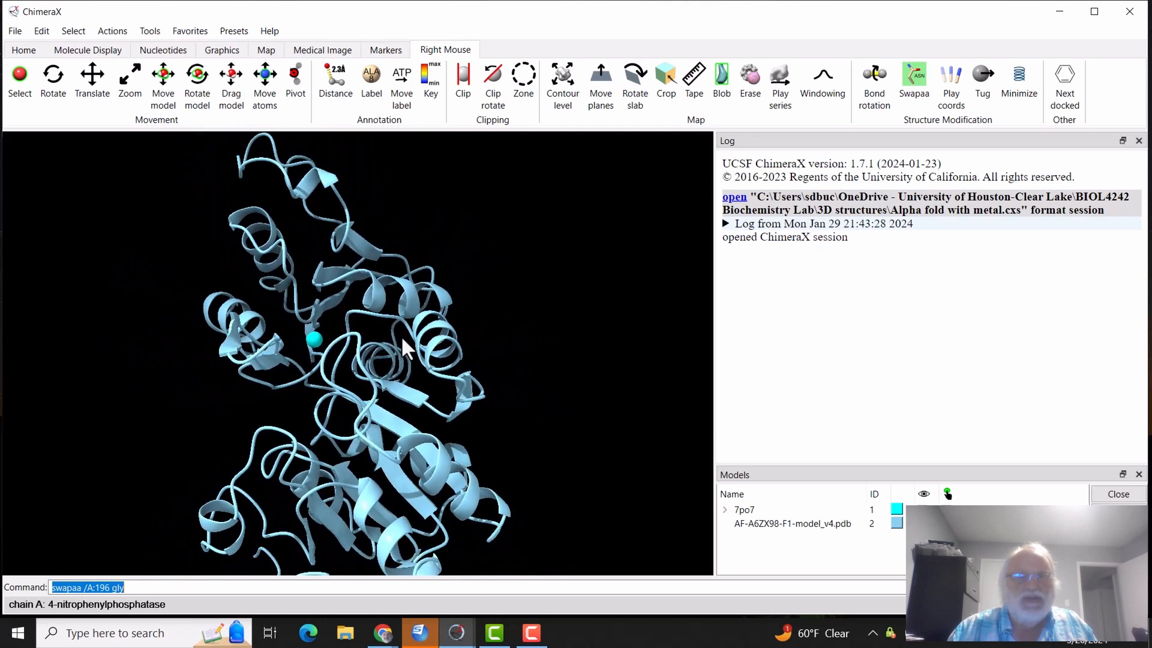
Step: Examine the protein's overall fold and the location of its bound metal ion from several angles and distances
{"action": "scroll", "coordinate": [401, 336], "scroll_direction": "up", "scroll_amount": 6}
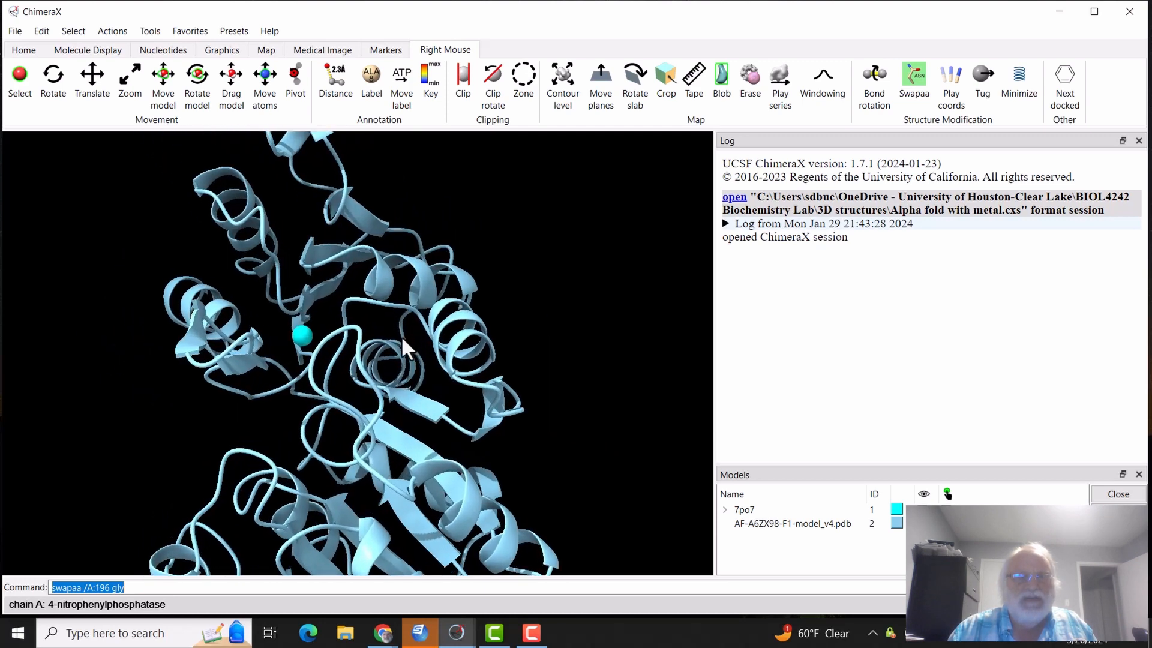
{"action": "scroll", "coordinate": [401, 336], "scroll_direction": "up", "scroll_amount": 5}
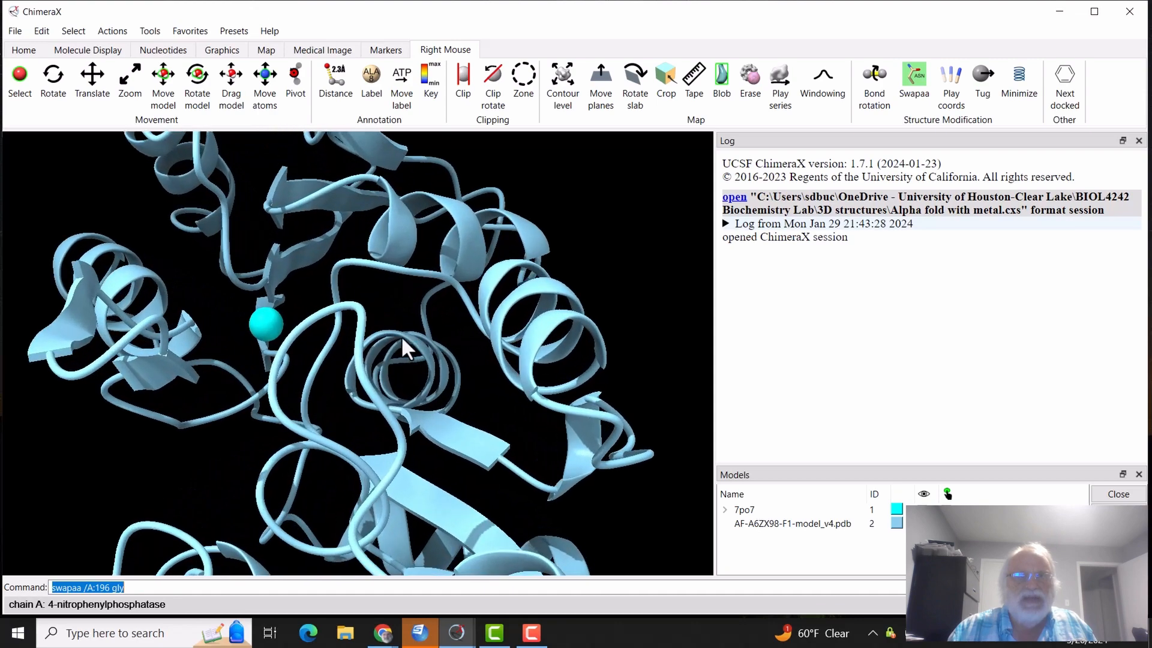
{"action": "left_click_drag", "start_coordinate": [219, 230], "coordinate": [483, 355]}
{"action": "left_click_drag", "start_coordinate": [520, 262], "coordinate": [562, 266]}
{"action": "left_click_drag", "start_coordinate": [293, 410], "coordinate": [315, 421]}
{"action": "scroll", "coordinate": [315, 421], "scroll_direction": "down", "scroll_amount": 10}
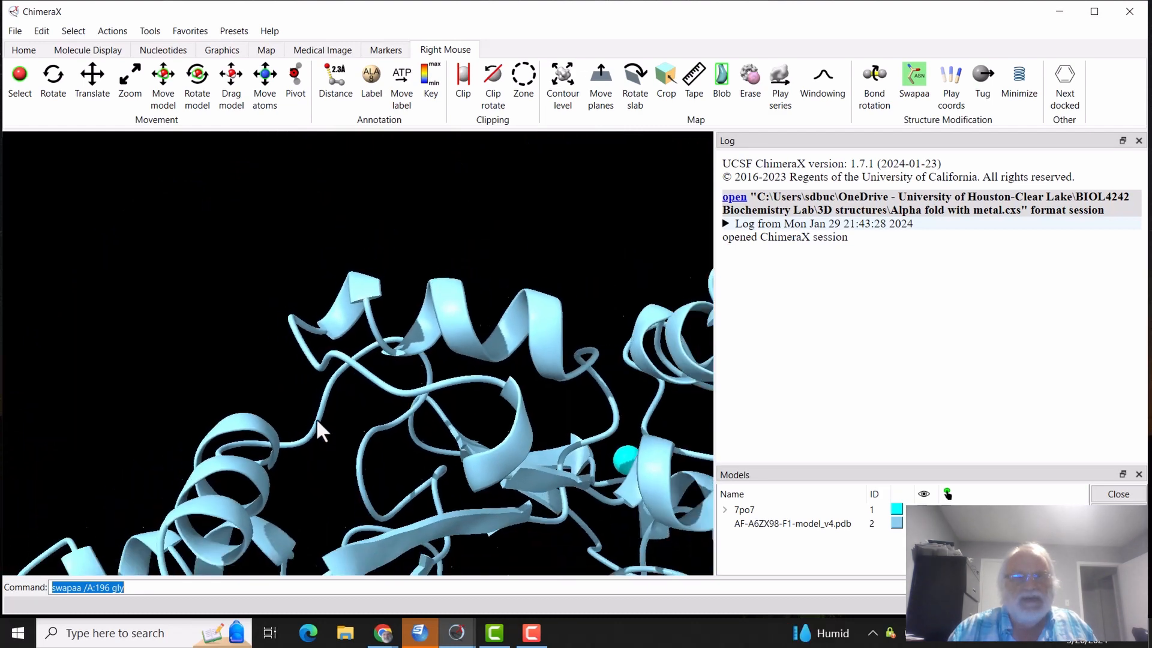
{"action": "scroll", "coordinate": [316, 415], "scroll_direction": "down", "scroll_amount": 4}
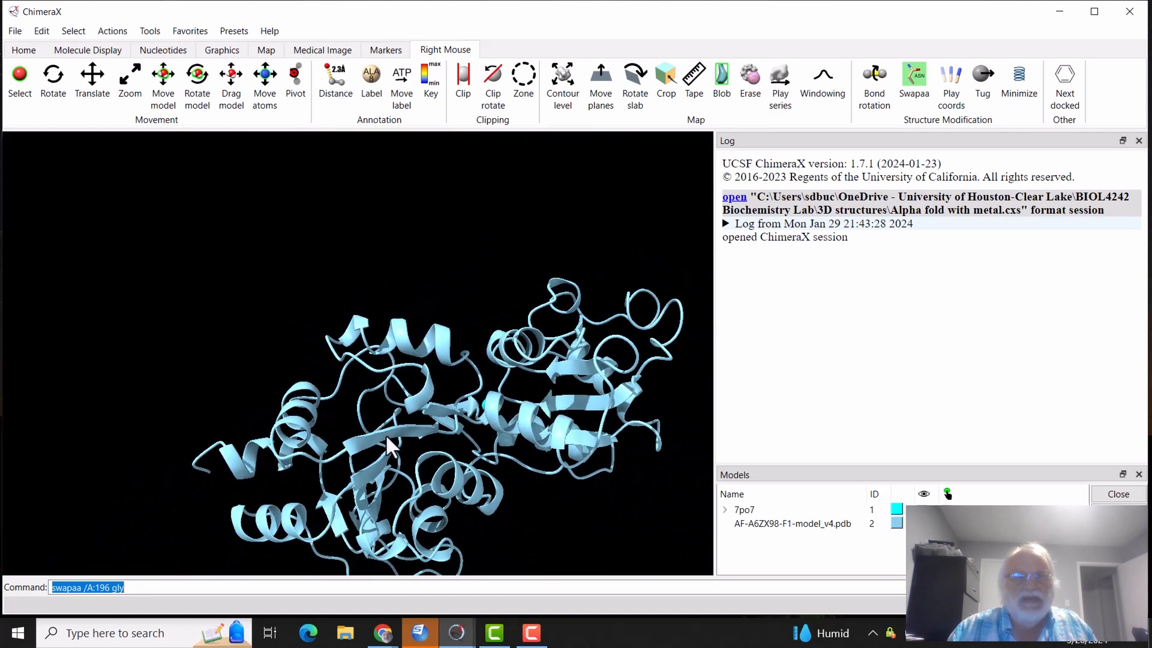
{"action": "middle_click_drag", "start_coordinate": [406, 435], "coordinate": [278, 337]}
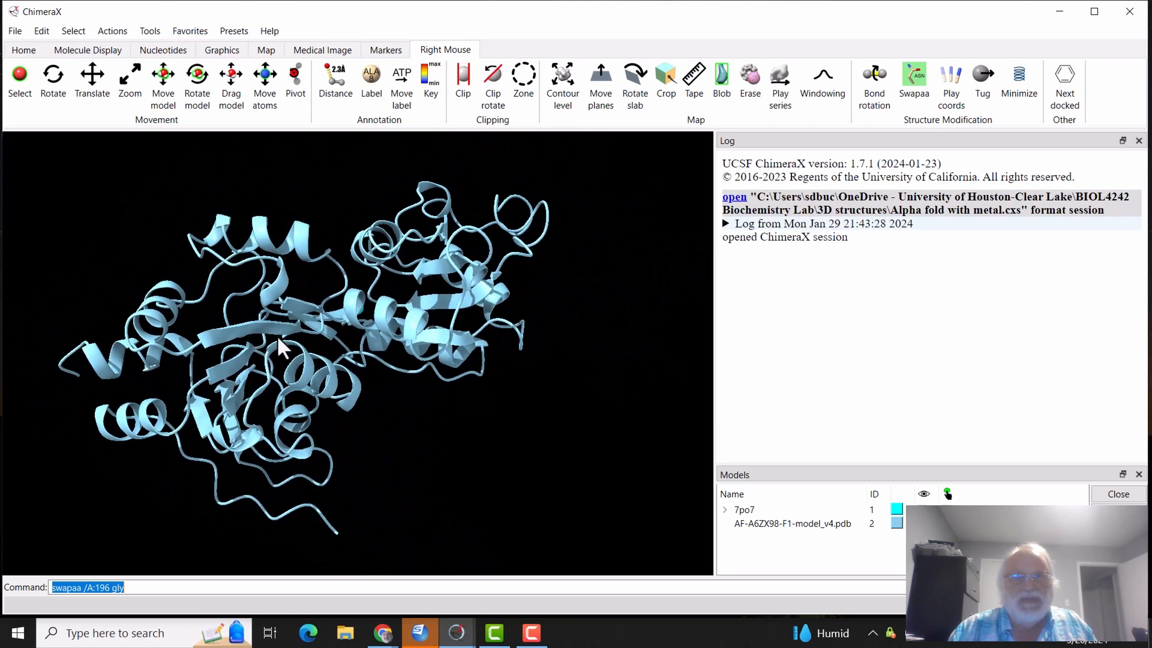
{"action": "left_click_drag", "start_coordinate": [458, 282], "coordinate": [515, 247]}
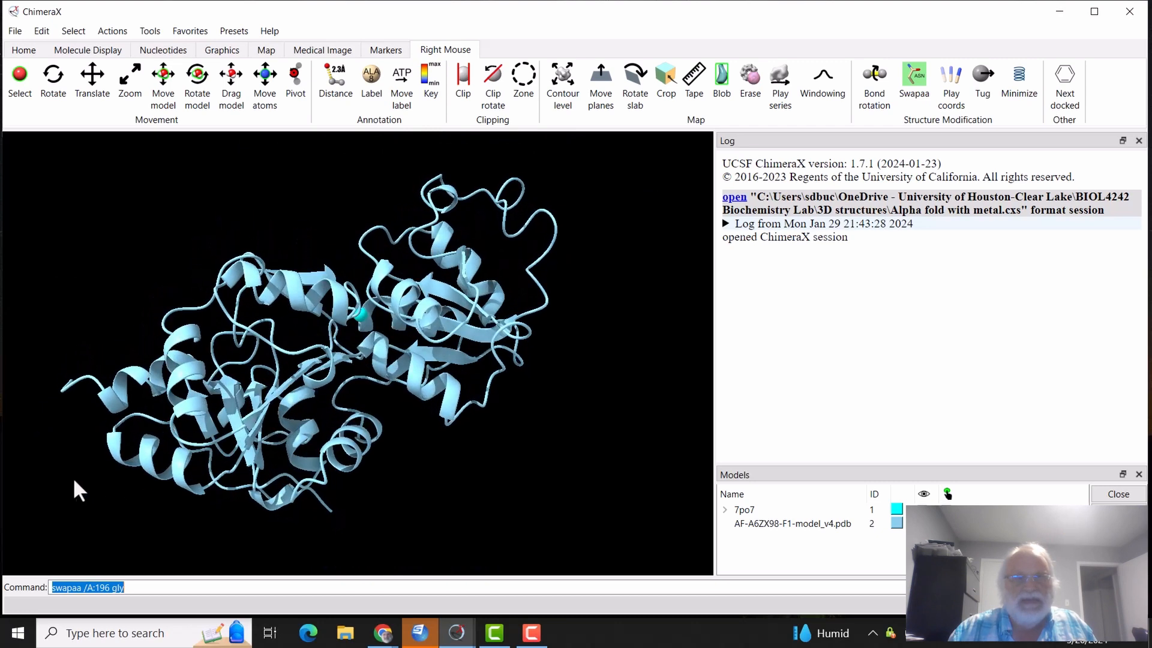
{"action": "left_click_drag", "start_coordinate": [150, 459], "coordinate": [153, 503]}
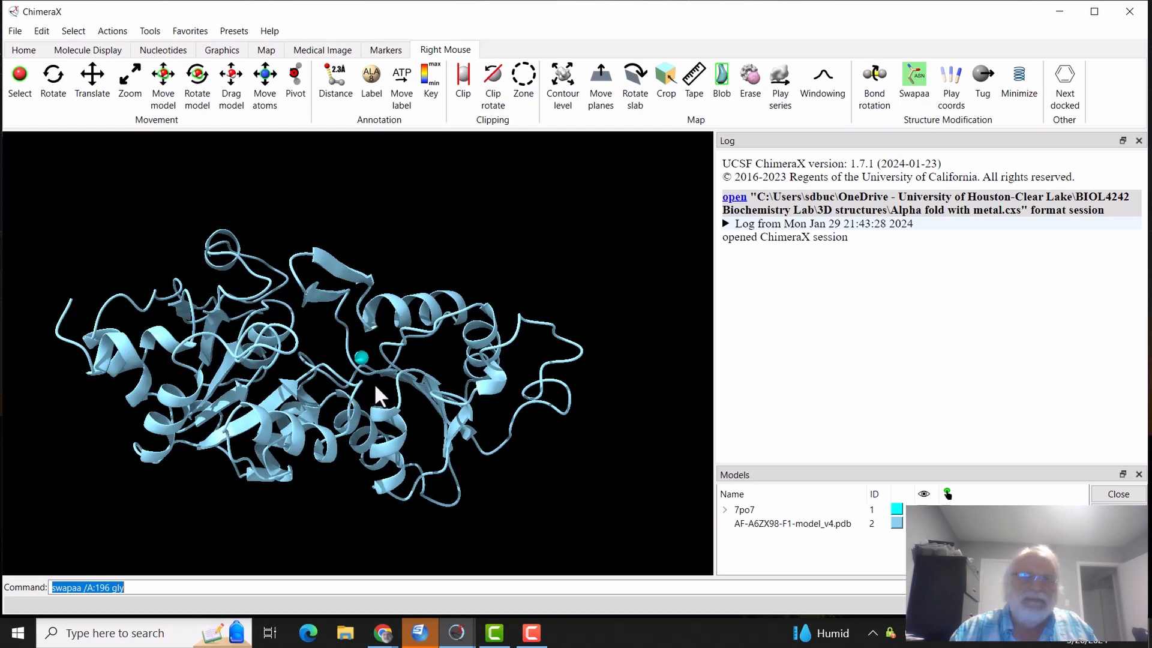
{"action": "scroll", "coordinate": [373, 383], "scroll_direction": "up", "scroll_amount": 5}
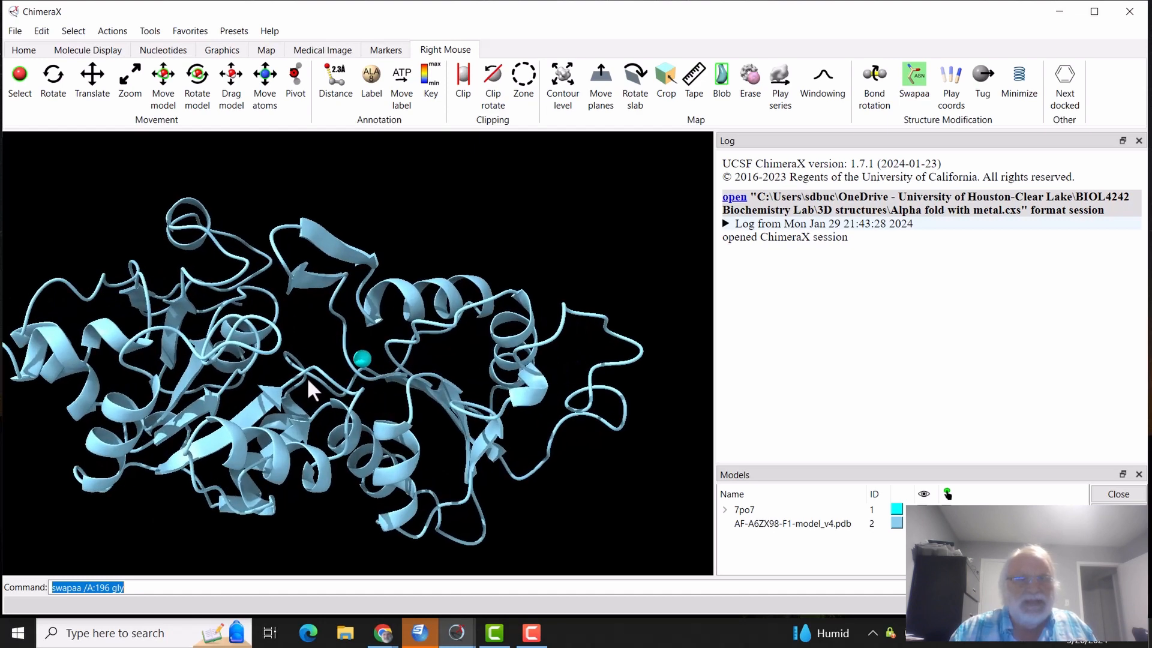
{"action": "middle_click_drag", "start_coordinate": [307, 377], "coordinate": [362, 375]}
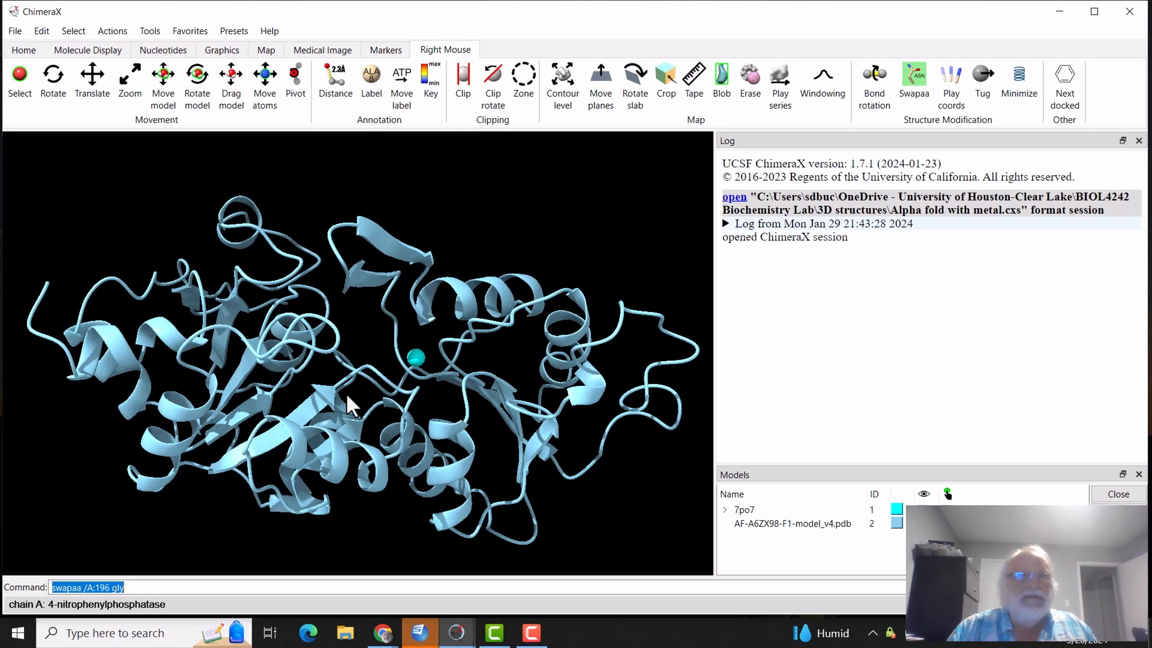
Step: Color the 4-nitrophenylphosphatase chain A of AF-A6ZX98-F1-model_v4.pdb light gray and clear the selection
{"action": "left_click", "coordinate": [80, 35]}
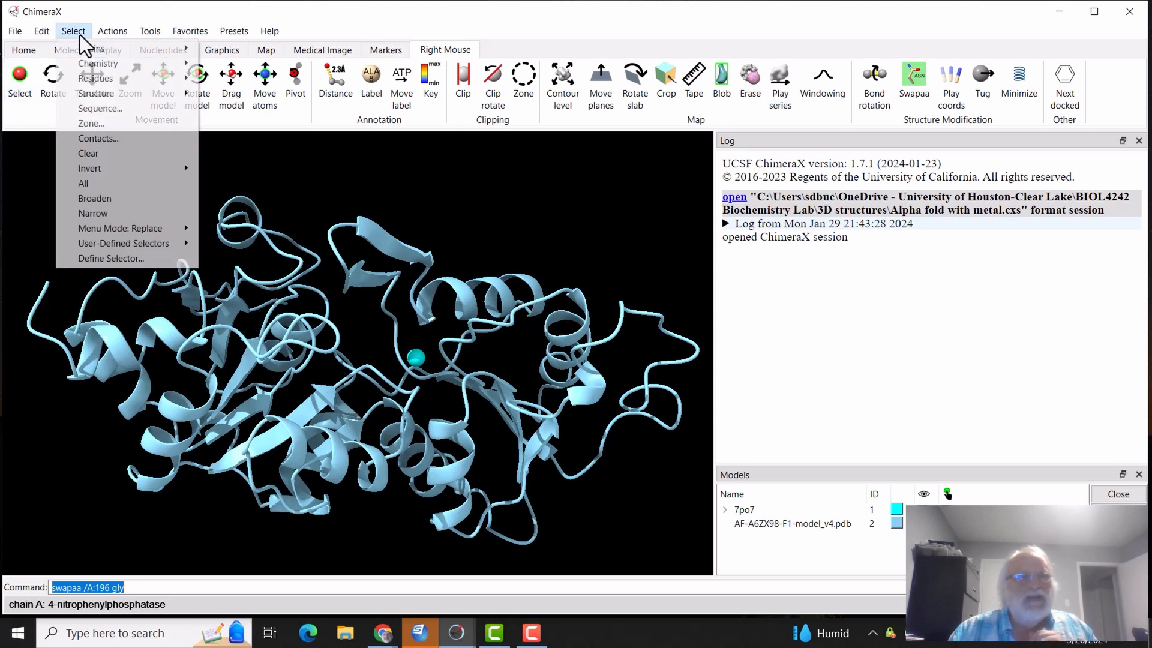
{"action": "mouse_move", "coordinate": [96, 53]}
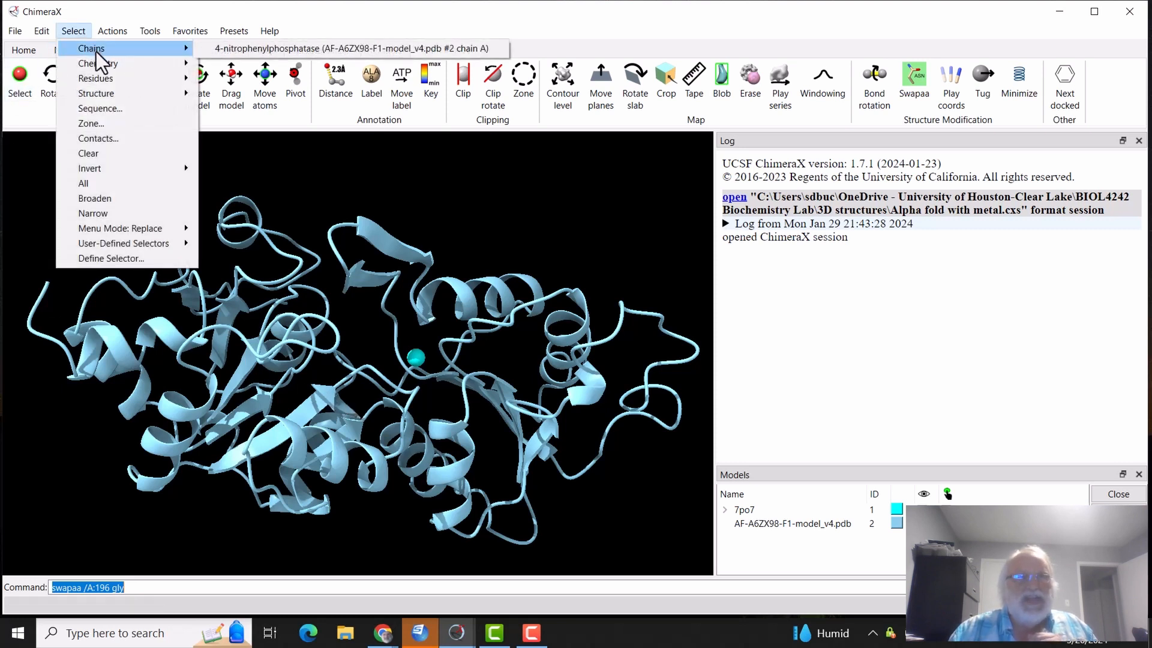
{"action": "left_click", "coordinate": [285, 51]}
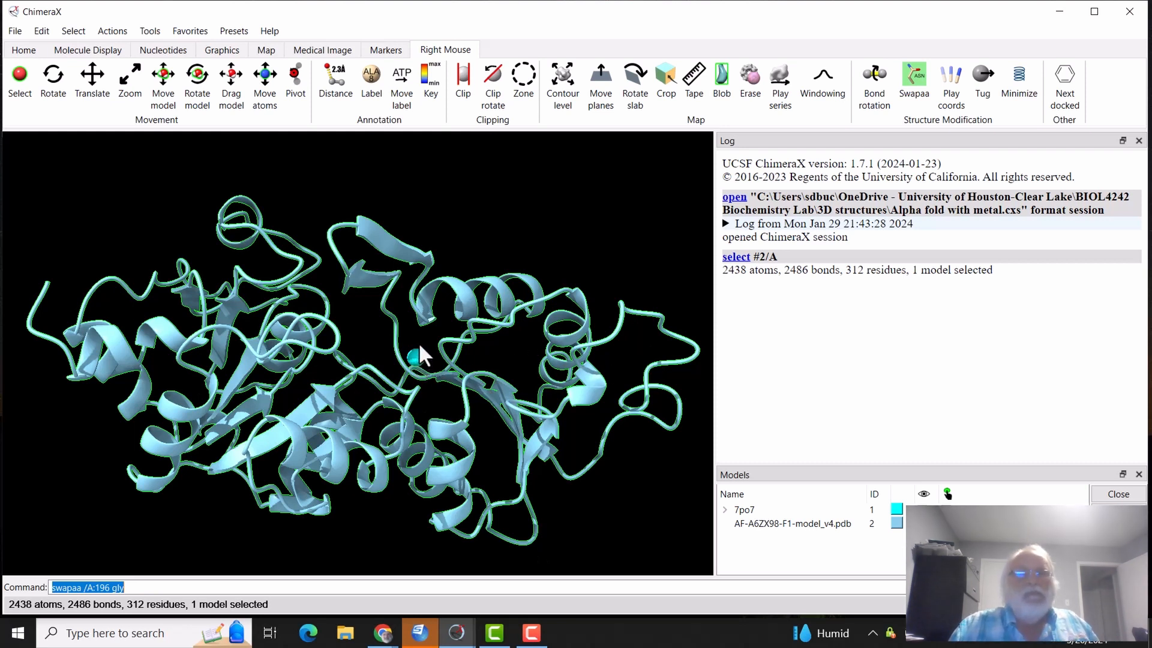
{"action": "left_click", "coordinate": [112, 34]}
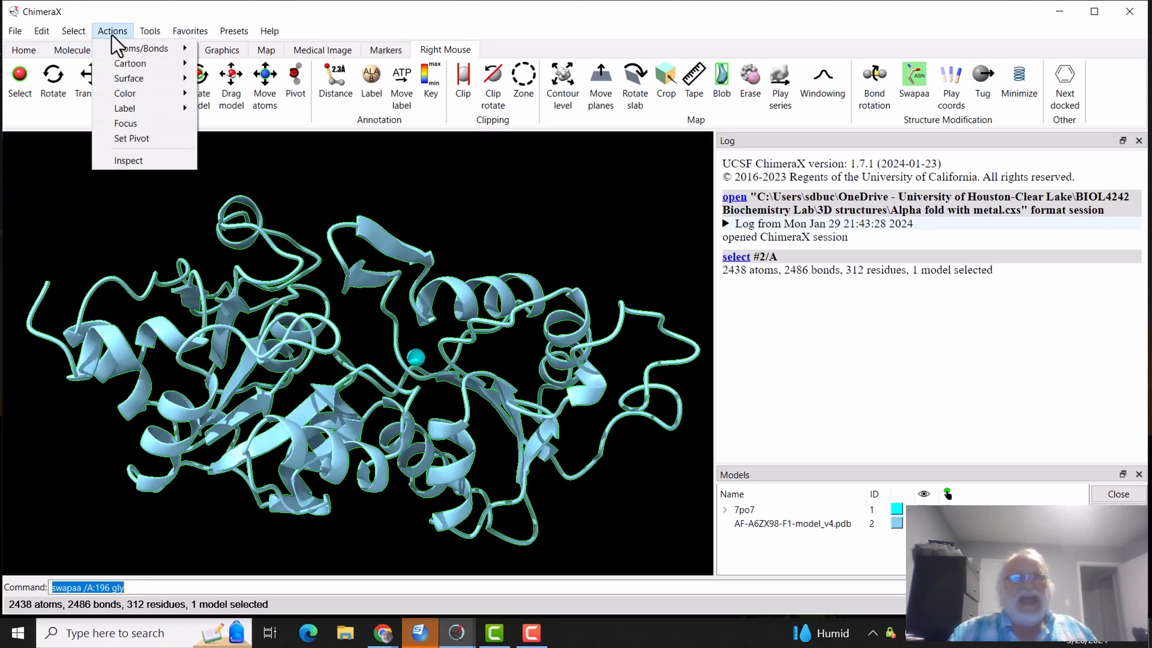
{"action": "mouse_move", "coordinate": [135, 95]}
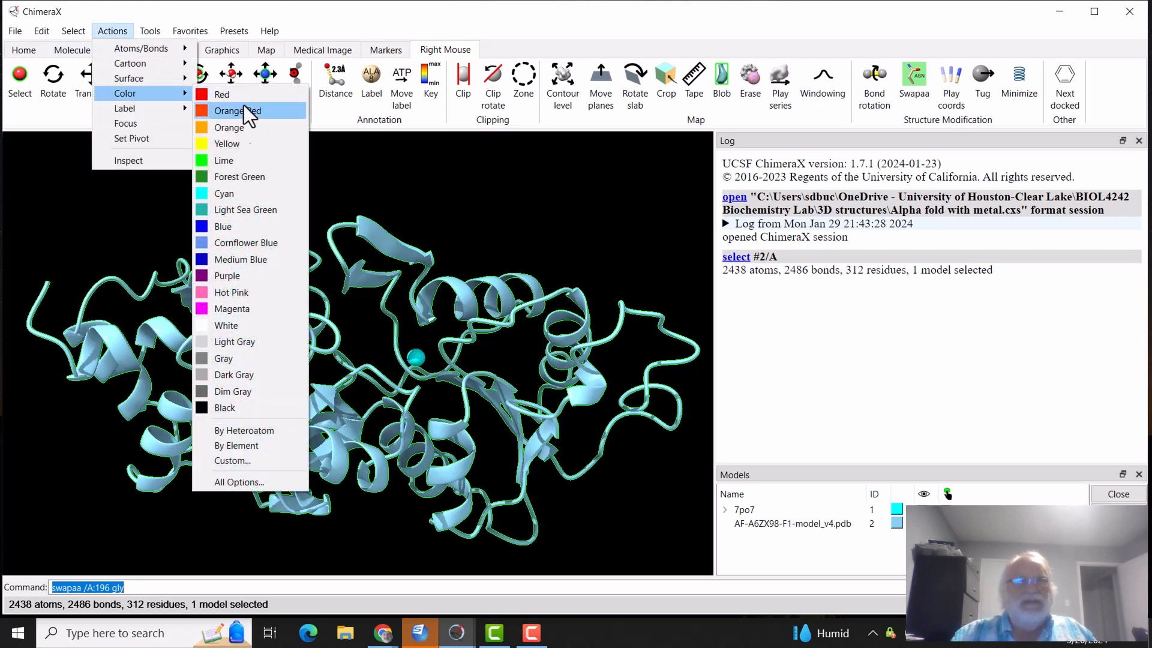
{"action": "left_click", "coordinate": [246, 346]}
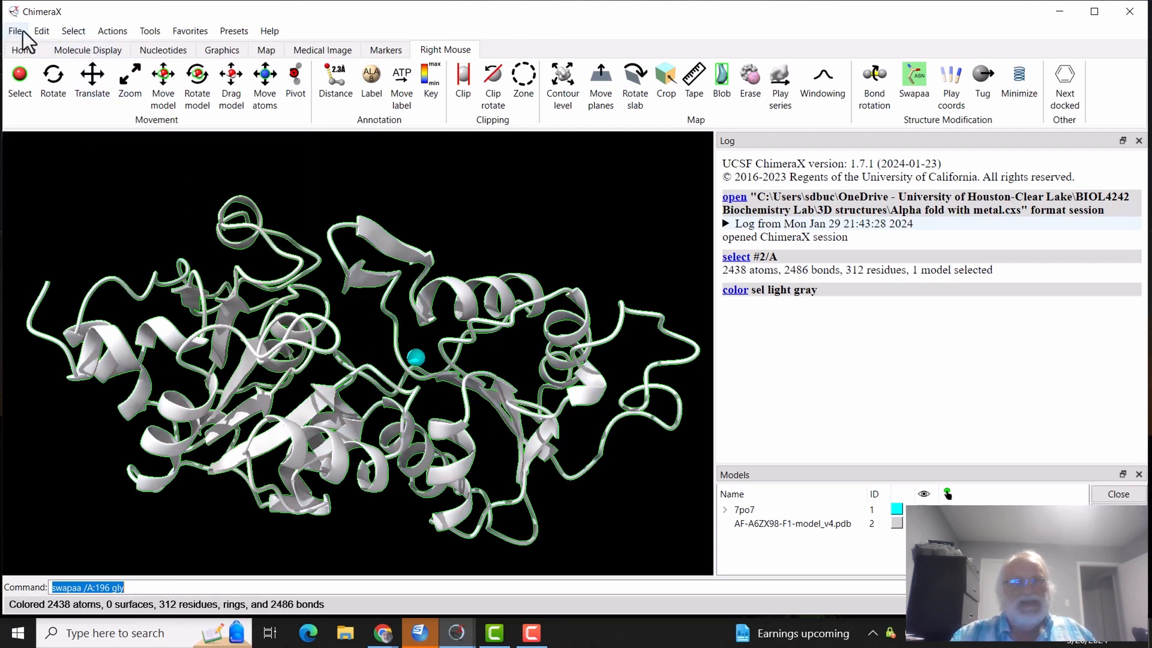
{"action": "left_click", "coordinate": [73, 31]}
{"action": "left_click", "coordinate": [88, 154]}
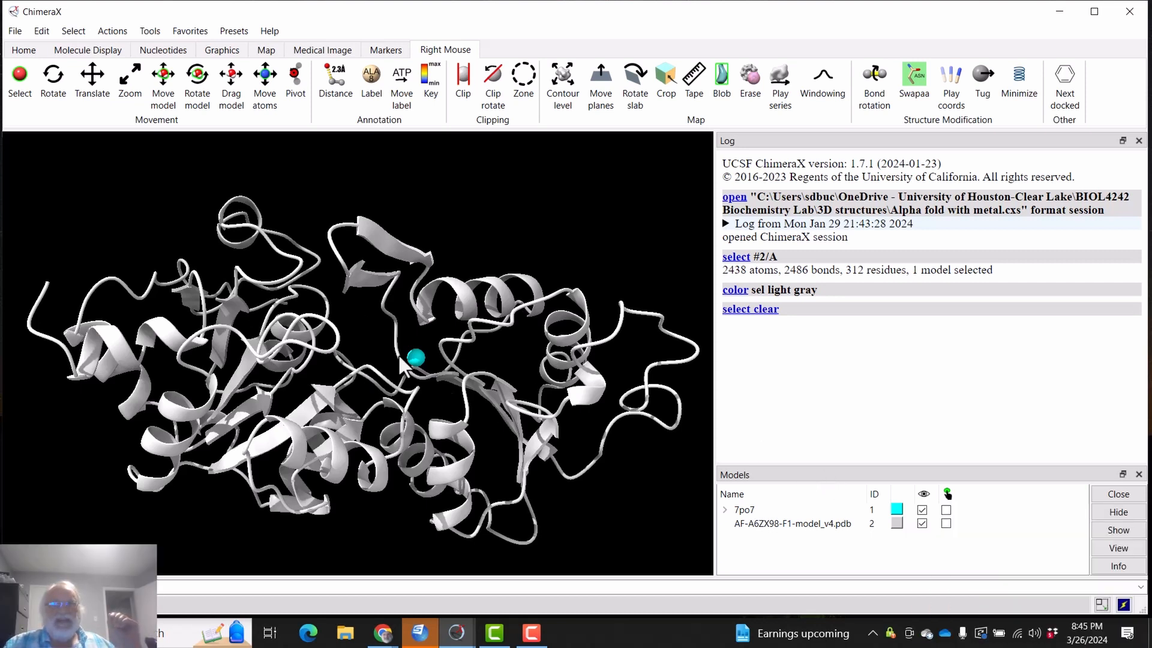
Step: Color the CA metal ion residue red and clear the selection
{"action": "left_click", "coordinate": [77, 31]}
{"action": "mouse_move", "coordinate": [107, 82]}
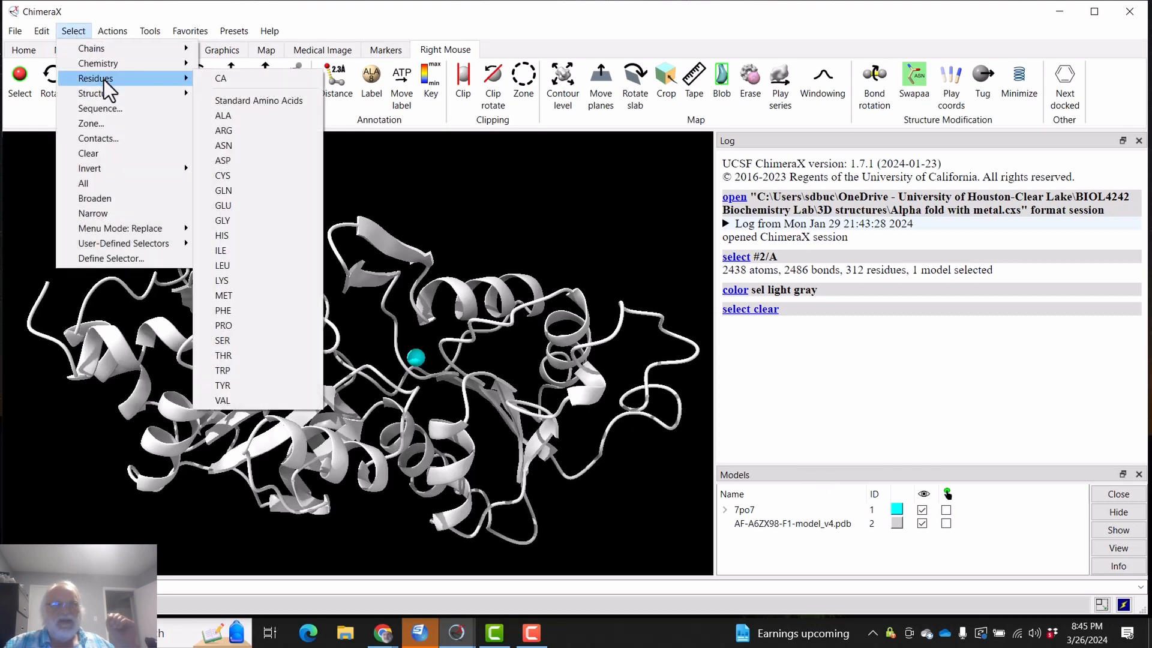
{"action": "left_click", "coordinate": [225, 84]}
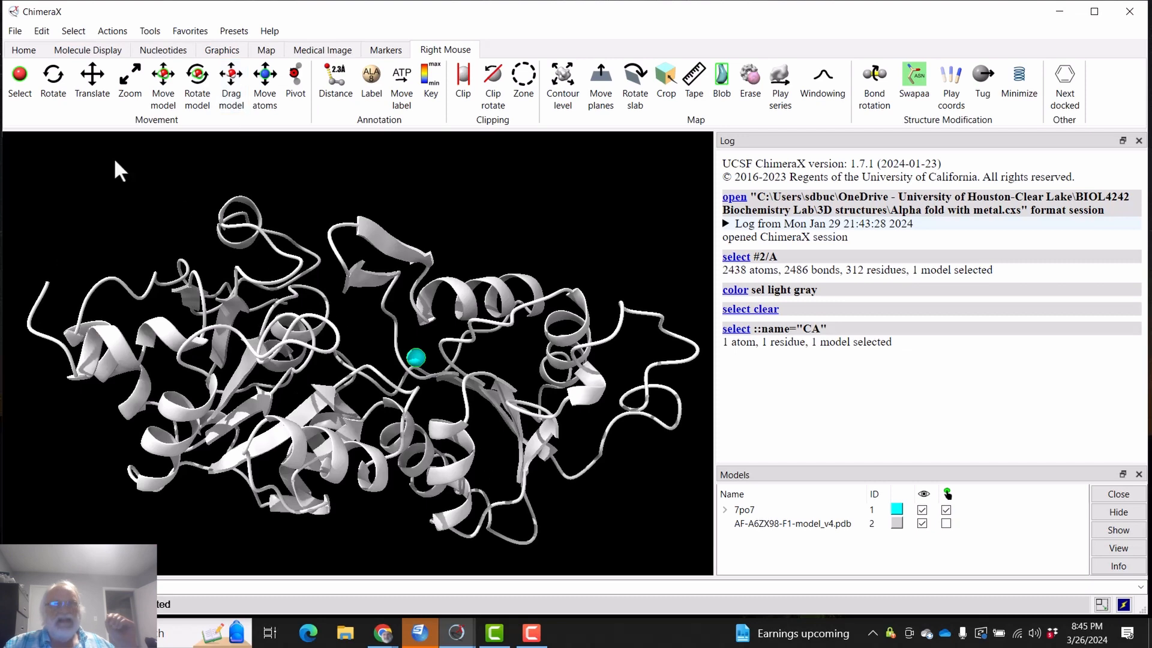
{"action": "left_click", "coordinate": [113, 31]}
{"action": "mouse_move", "coordinate": [132, 91]}
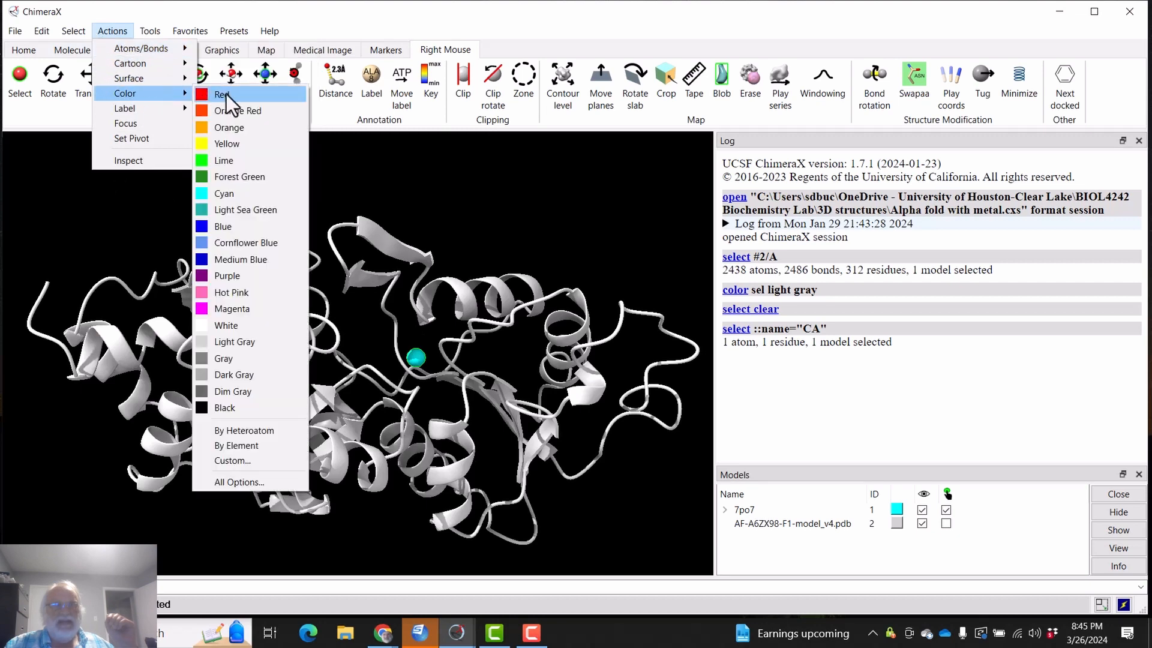
{"action": "left_click", "coordinate": [226, 95]}
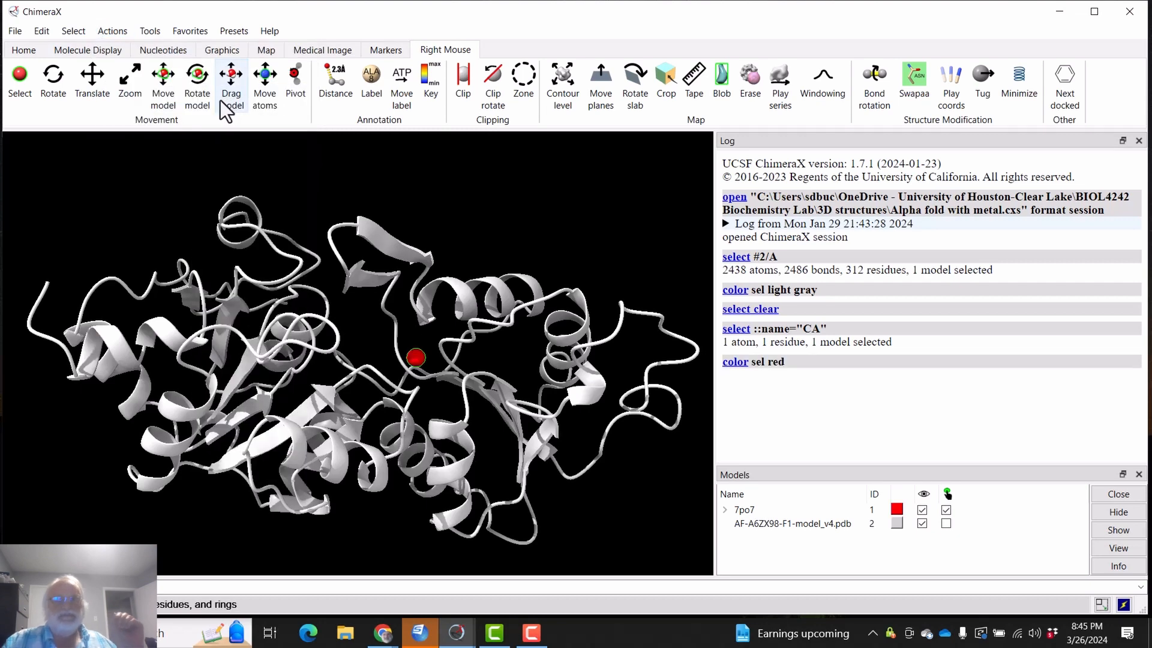
{"action": "left_click", "coordinate": [72, 30]}
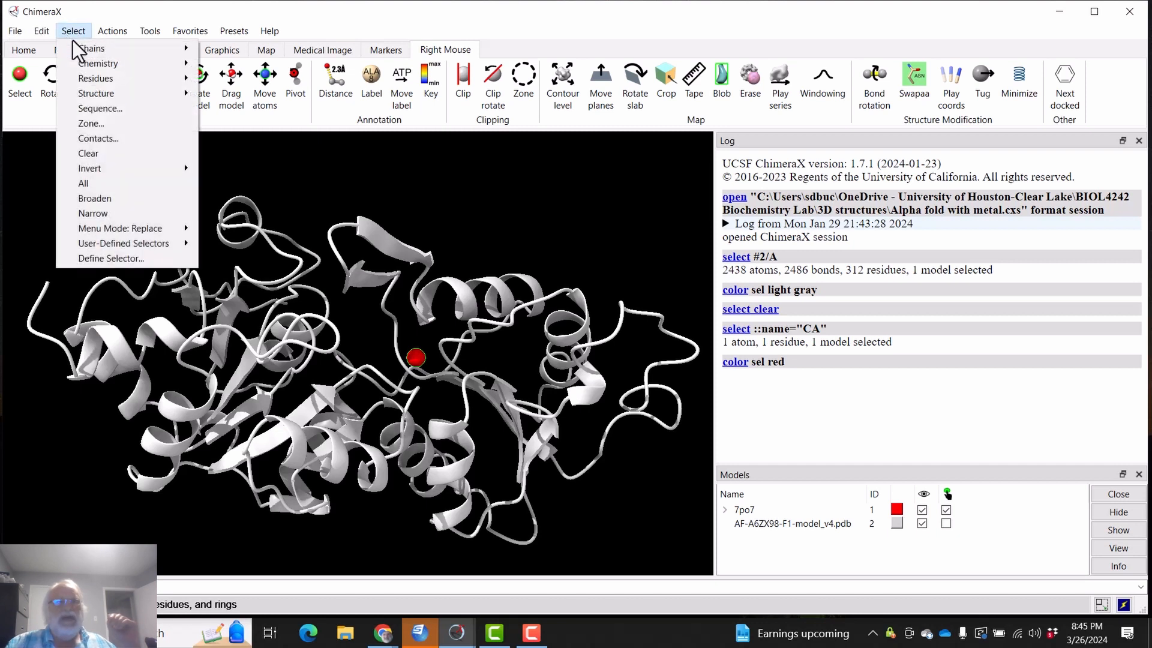
{"action": "left_click", "coordinate": [113, 150], "text": "ctrl"}
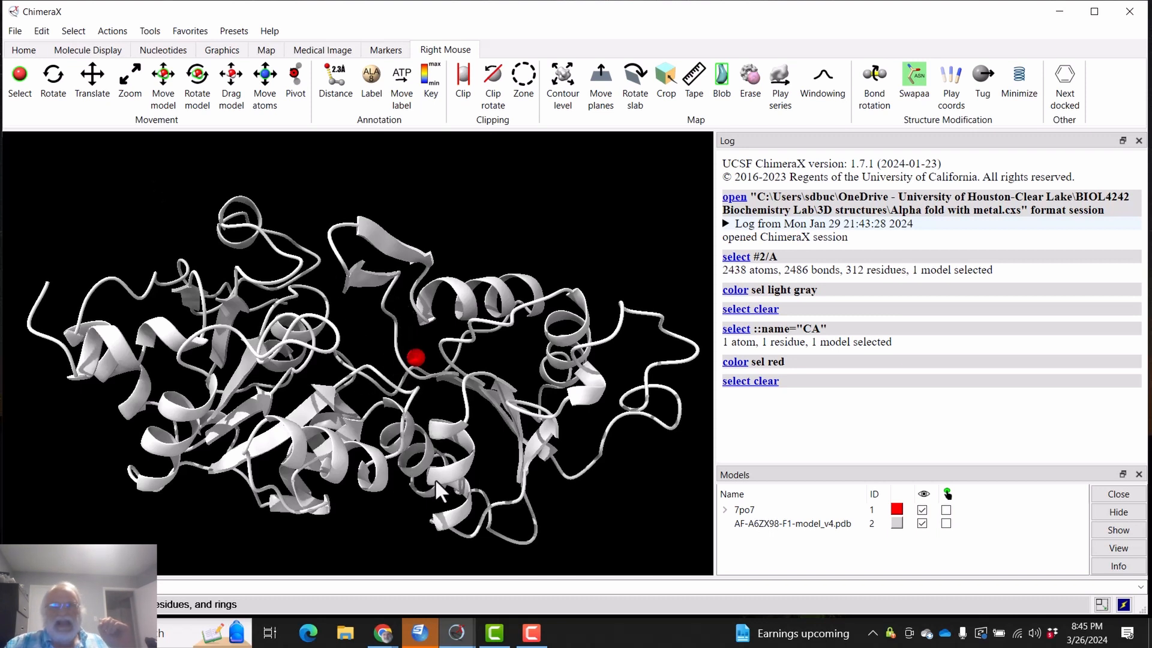
Step: Select chain A of the 4-nitrophenylphosphatase model and display its amino acid sequence
{"action": "mouse_move", "coordinate": [436, 480]}
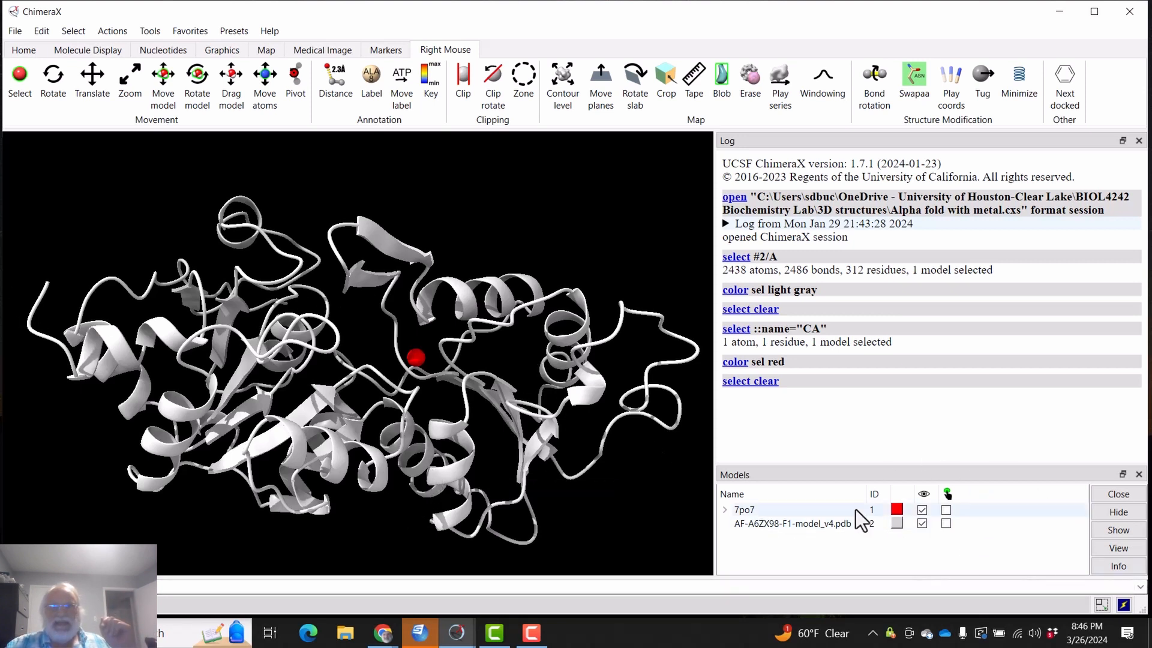
{"action": "left_click", "coordinate": [69, 32]}
{"action": "mouse_move", "coordinate": [92, 48]}
{"action": "left_click", "coordinate": [286, 50]}
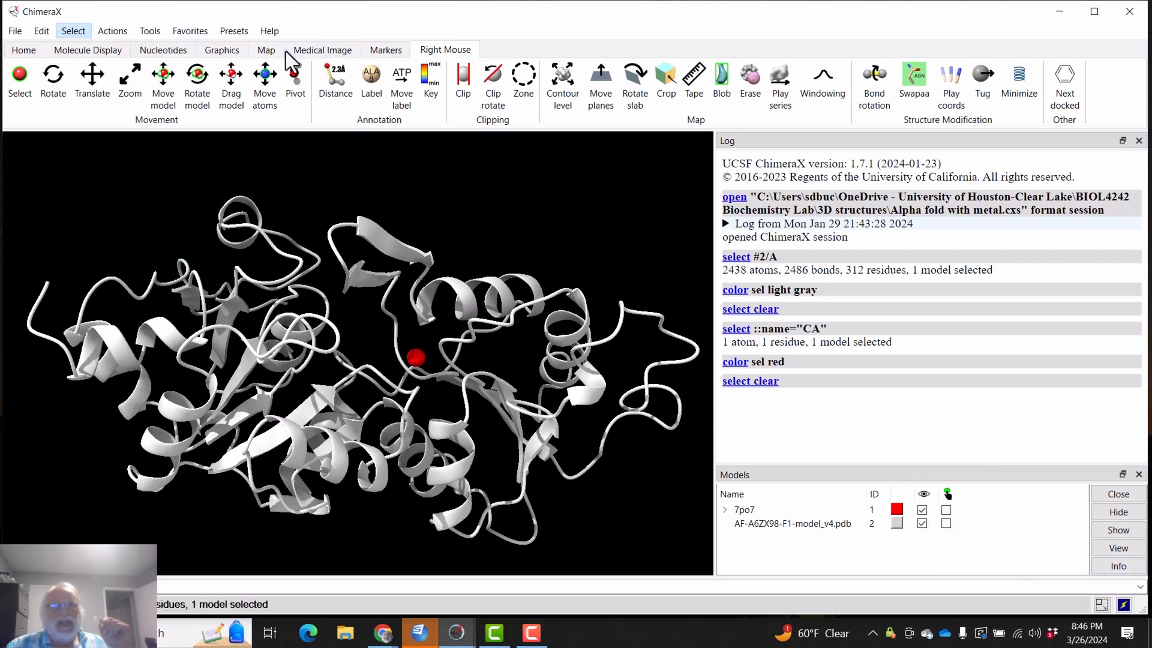
{"action": "left_click", "coordinate": [88, 50]}
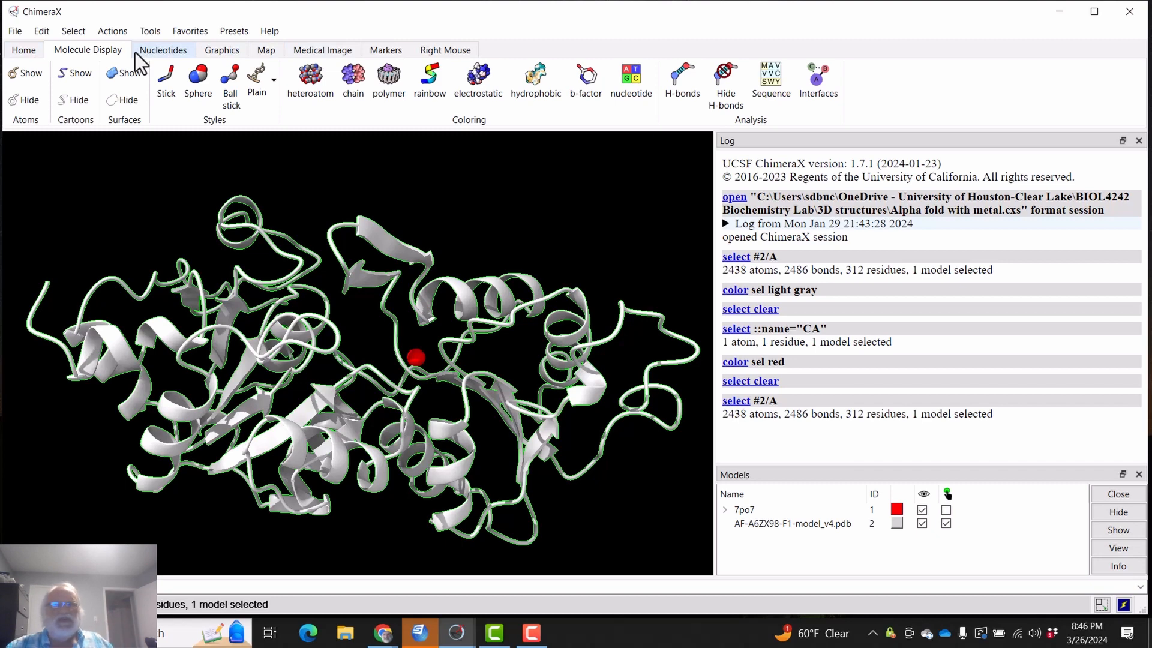
{"action": "left_click", "coordinate": [769, 76]}
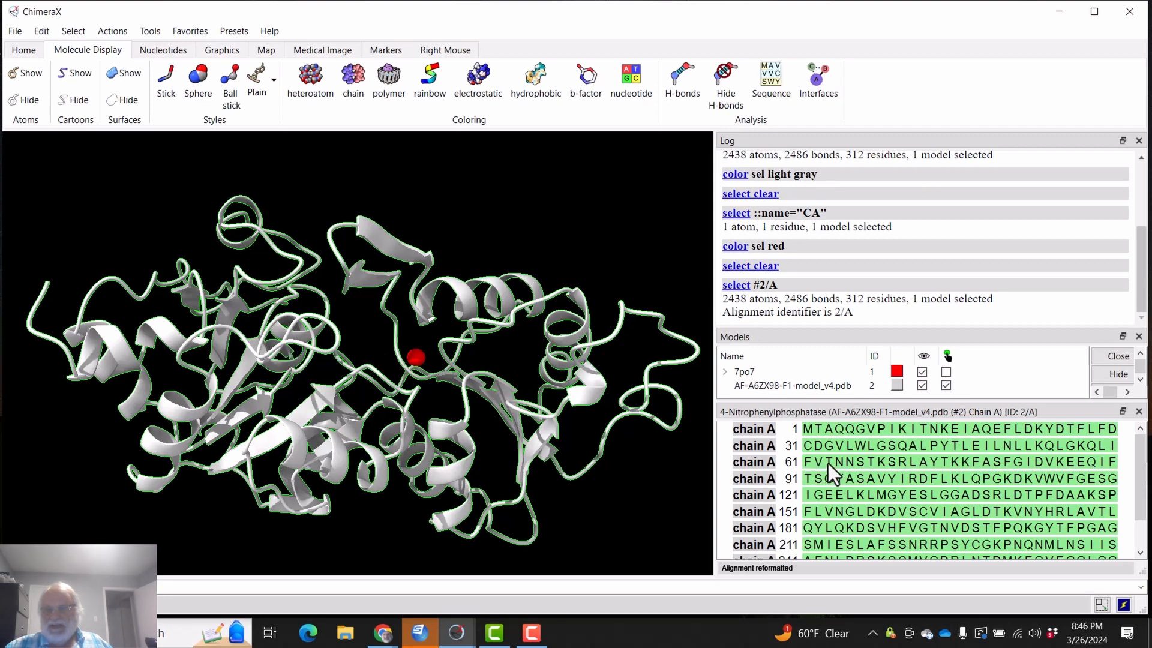
Step: Select the alanine at position 72 of chain A in the sequence and locate it on the structure
{"action": "left_click", "coordinate": [919, 466]}
{"action": "left_click", "coordinate": [924, 466]}
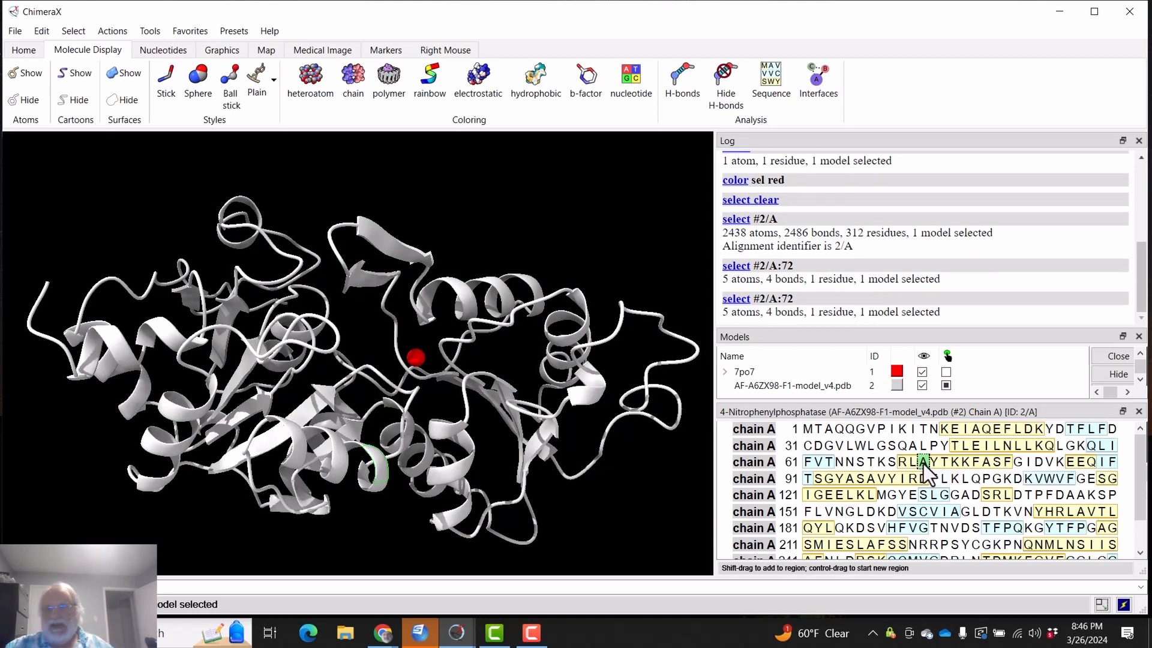
{"action": "left_click", "coordinate": [923, 463]}
{"action": "left_click", "coordinate": [924, 463]}
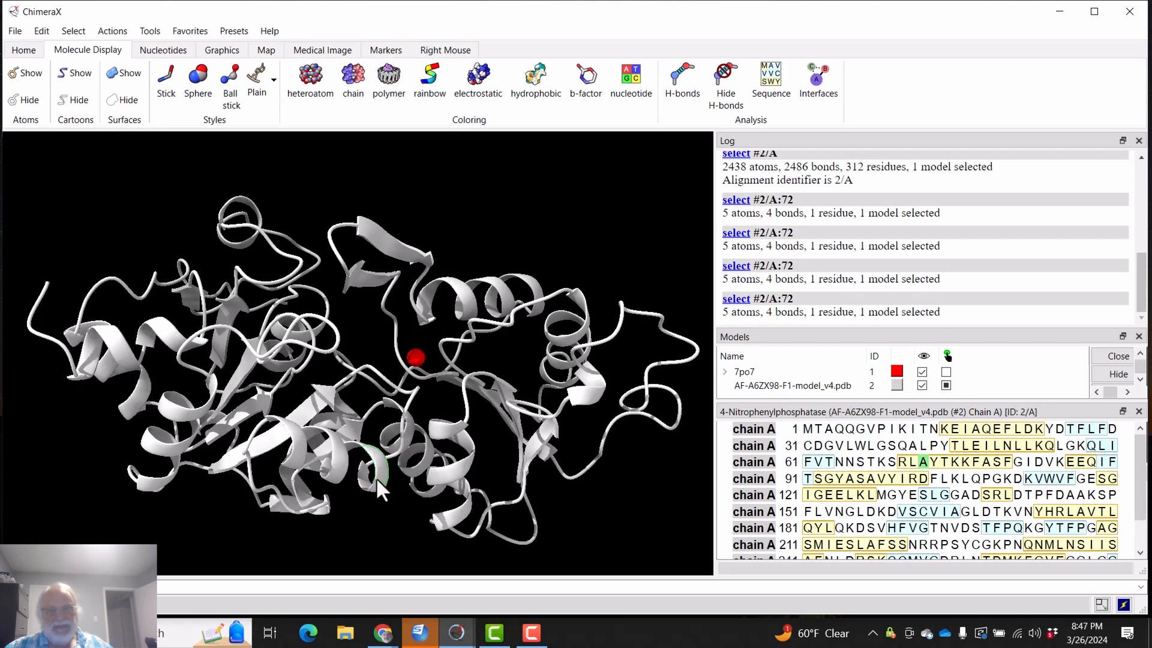
{"action": "mouse_move", "coordinate": [376, 477]}
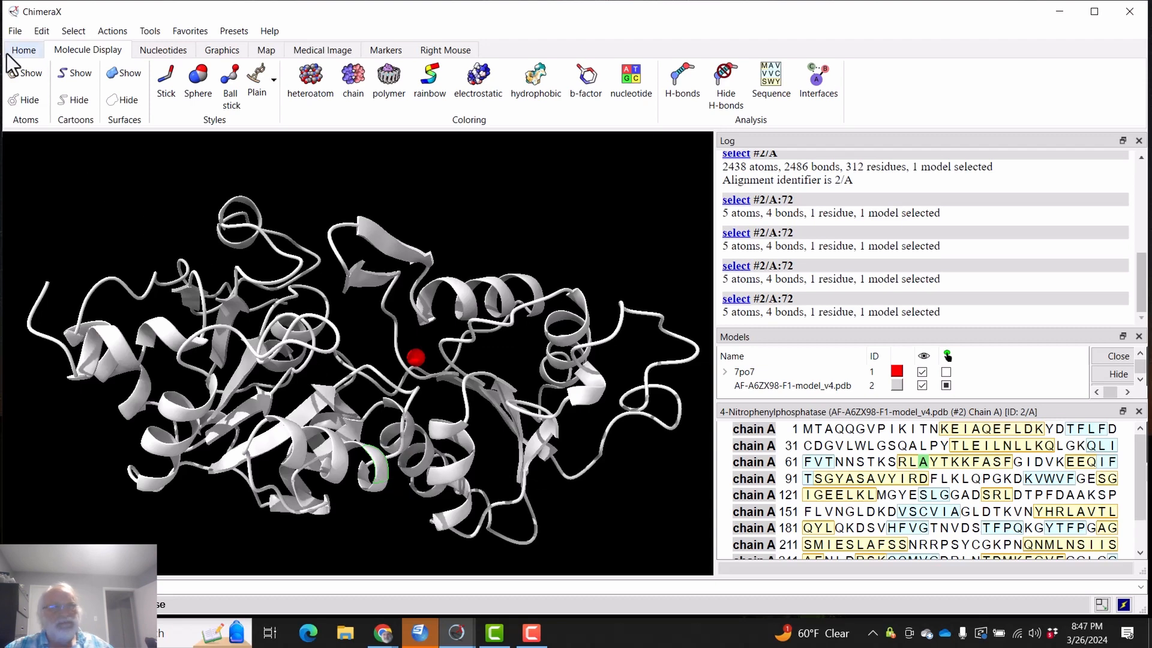
{"action": "left_click", "coordinate": [30, 50]}
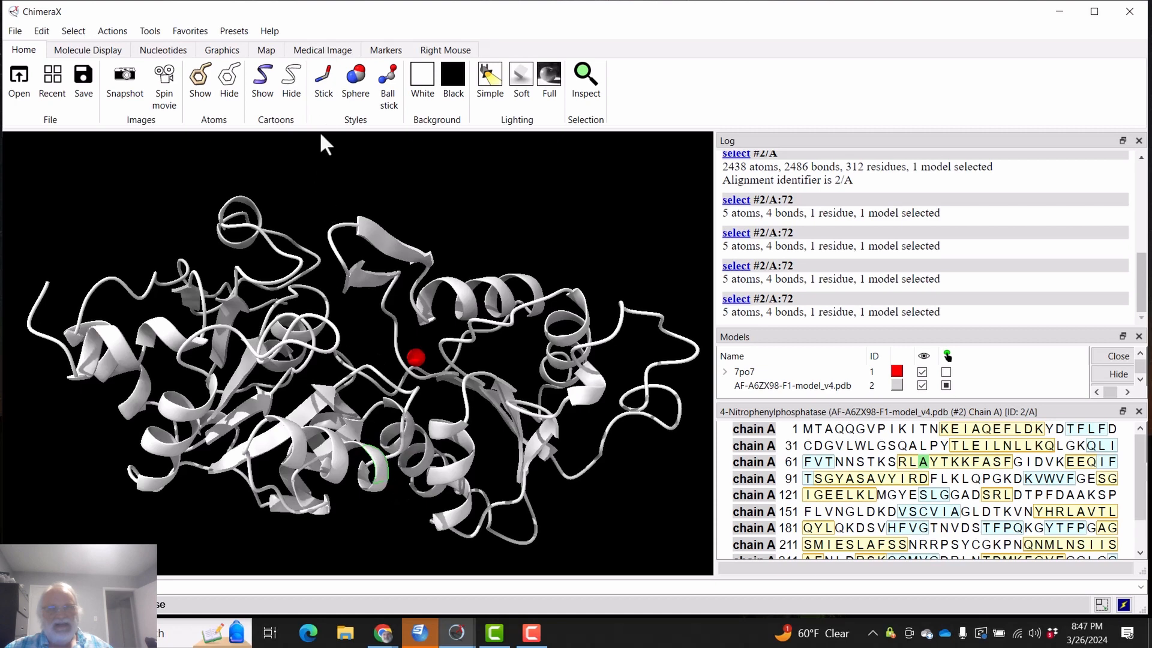
Step: Show the atoms of the selected alanine 72 in stick style
{"action": "left_click", "coordinate": [324, 81]}
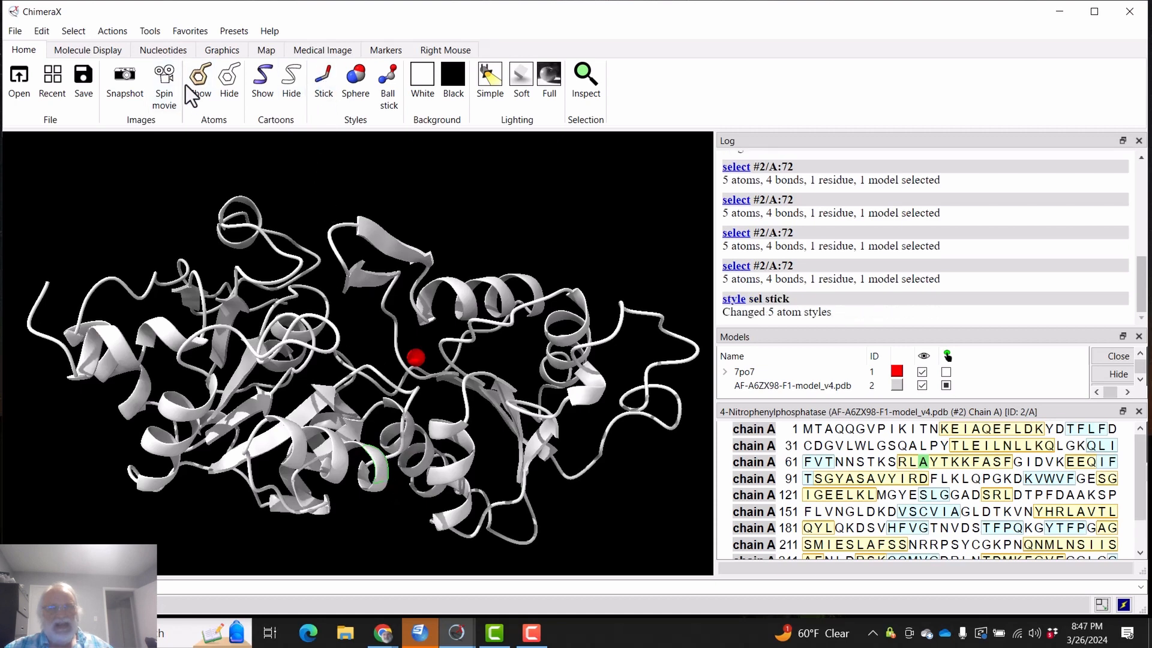
{"action": "left_click", "coordinate": [201, 82]}
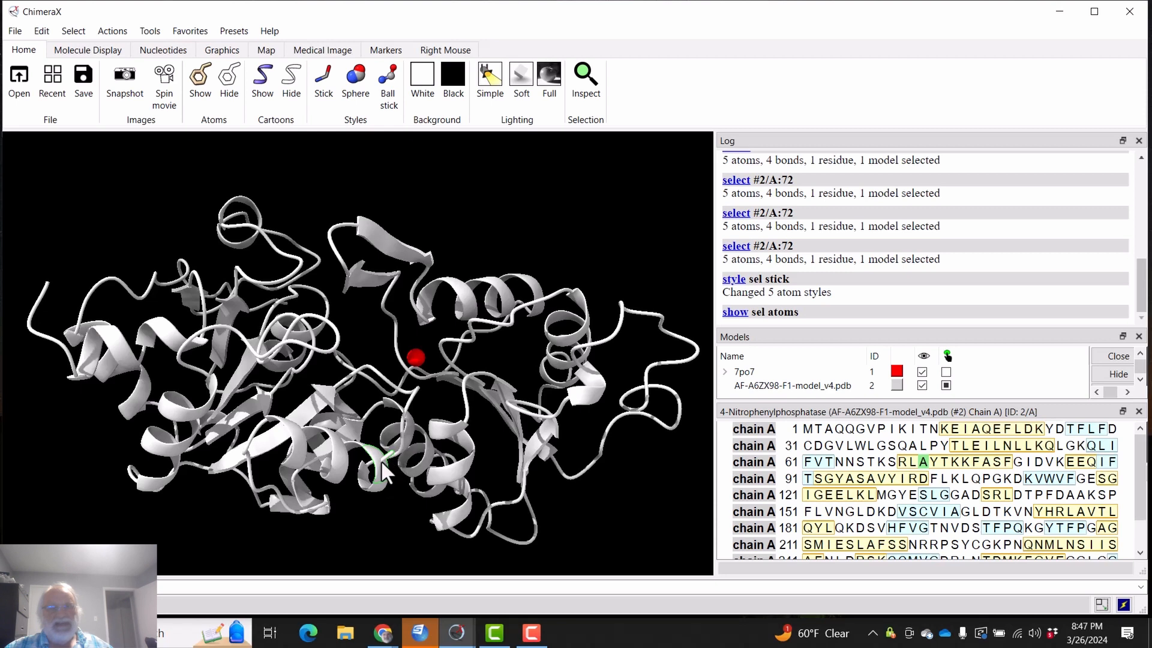
Step: Color the selected alanine 72 forest green and clear the selection
{"action": "left_click", "coordinate": [121, 30]}
{"action": "mouse_move", "coordinate": [146, 91]}
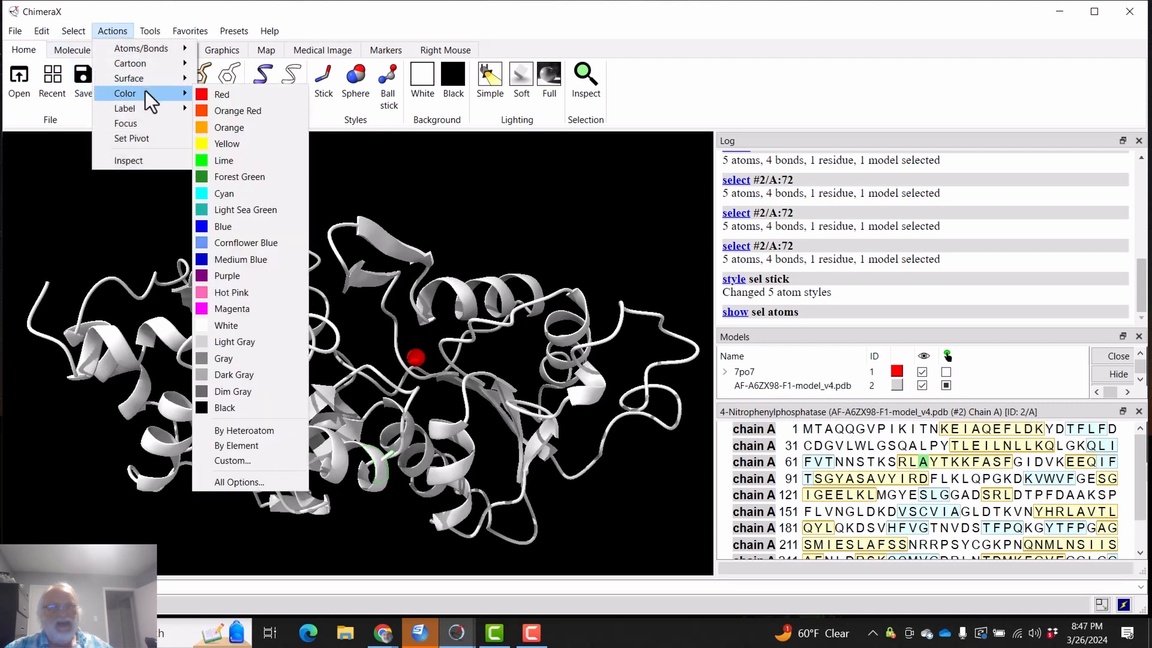
{"action": "left_click", "coordinate": [248, 177]}
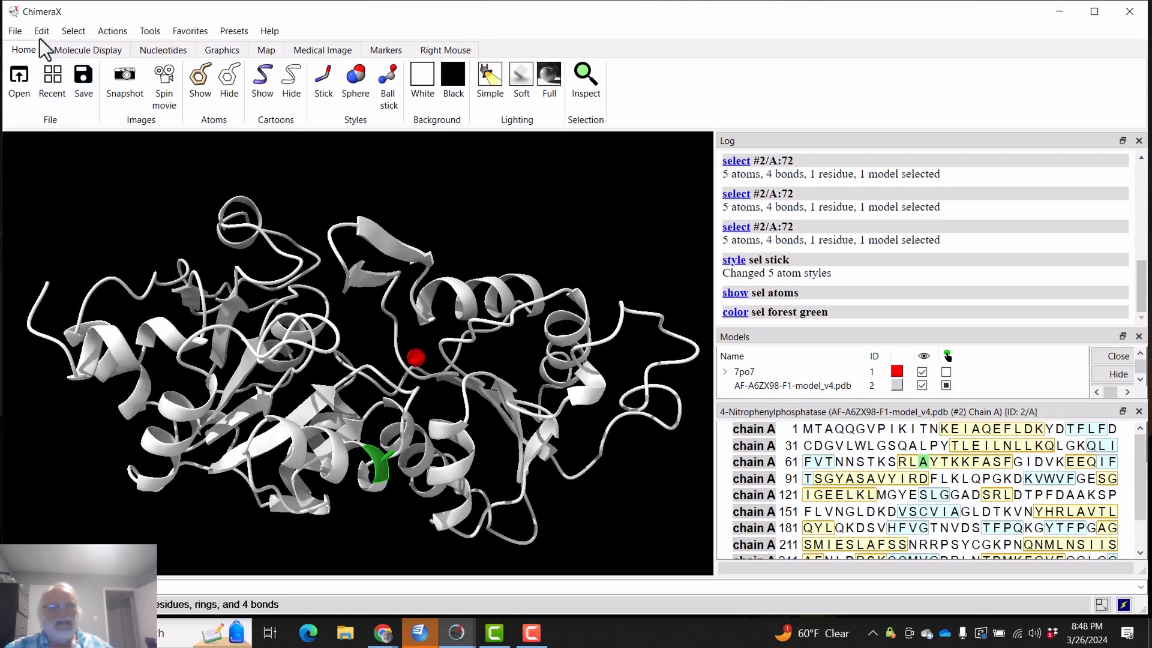
{"action": "left_click", "coordinate": [72, 33]}
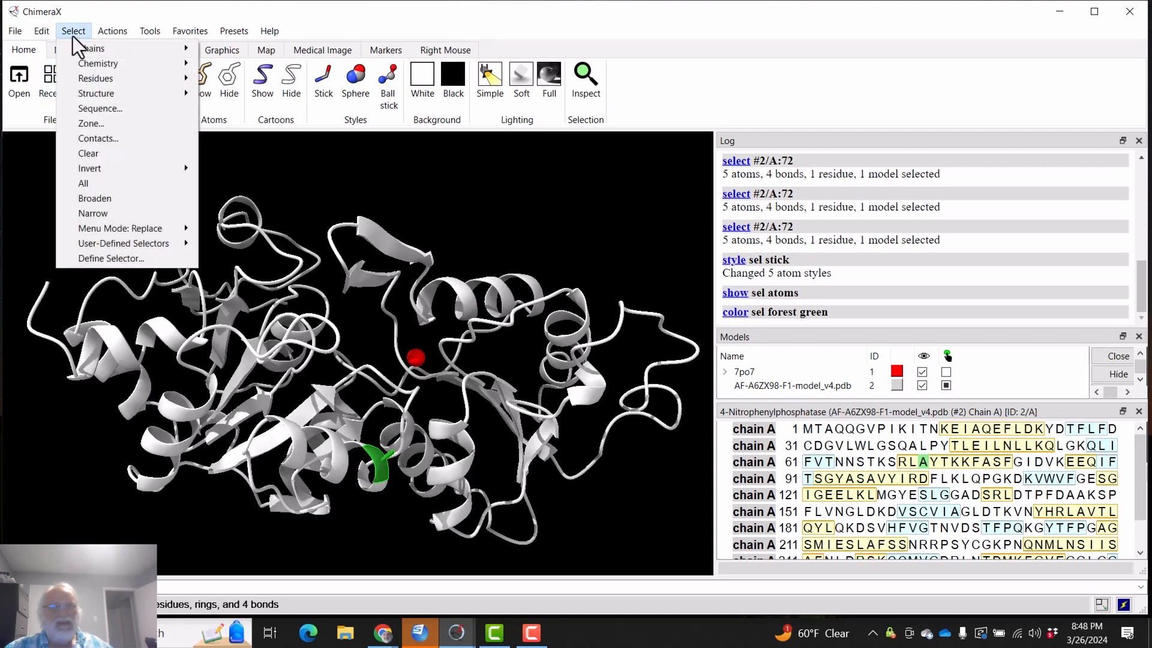
{"action": "left_click", "coordinate": [110, 155]}
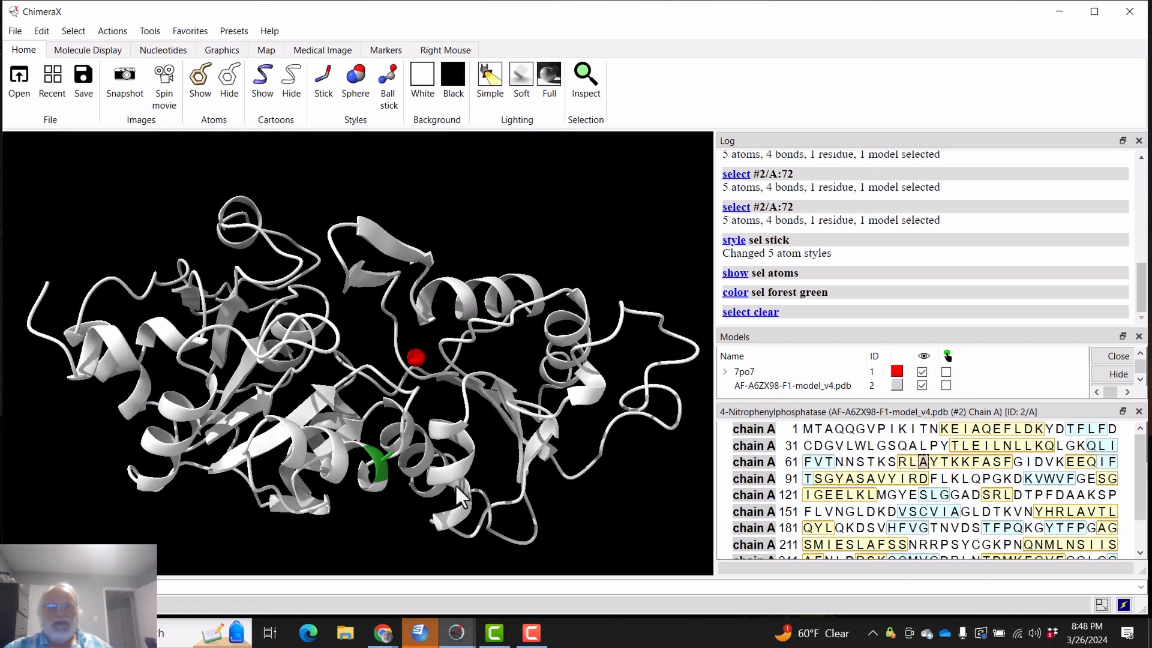
{"action": "mouse_move", "coordinate": [455, 484]}
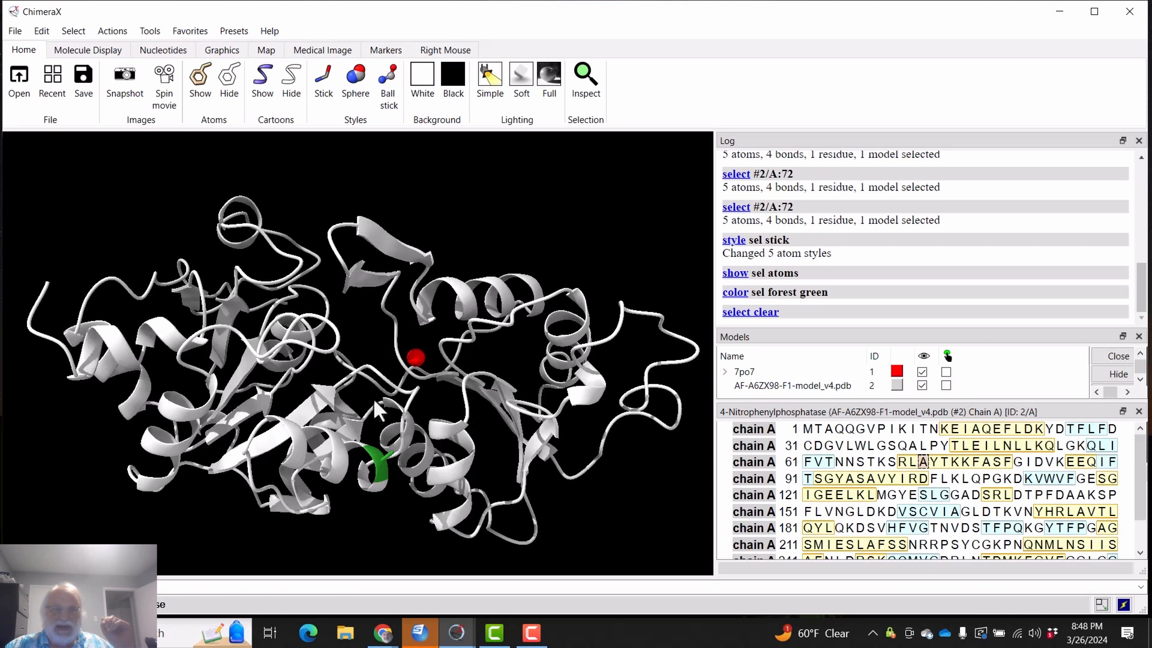
{"action": "mouse_move", "coordinate": [395, 343]}
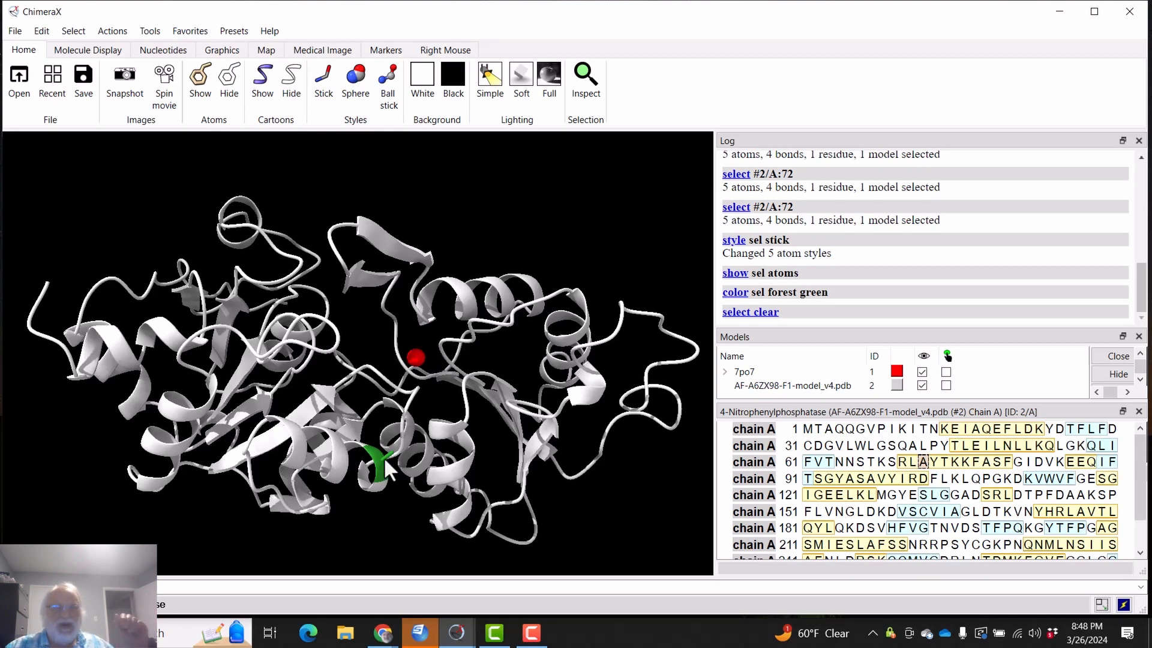
Step: Start saving the current view to the Assignments folder with JPEG image as the file type
{"action": "left_click", "coordinate": [15, 32]}
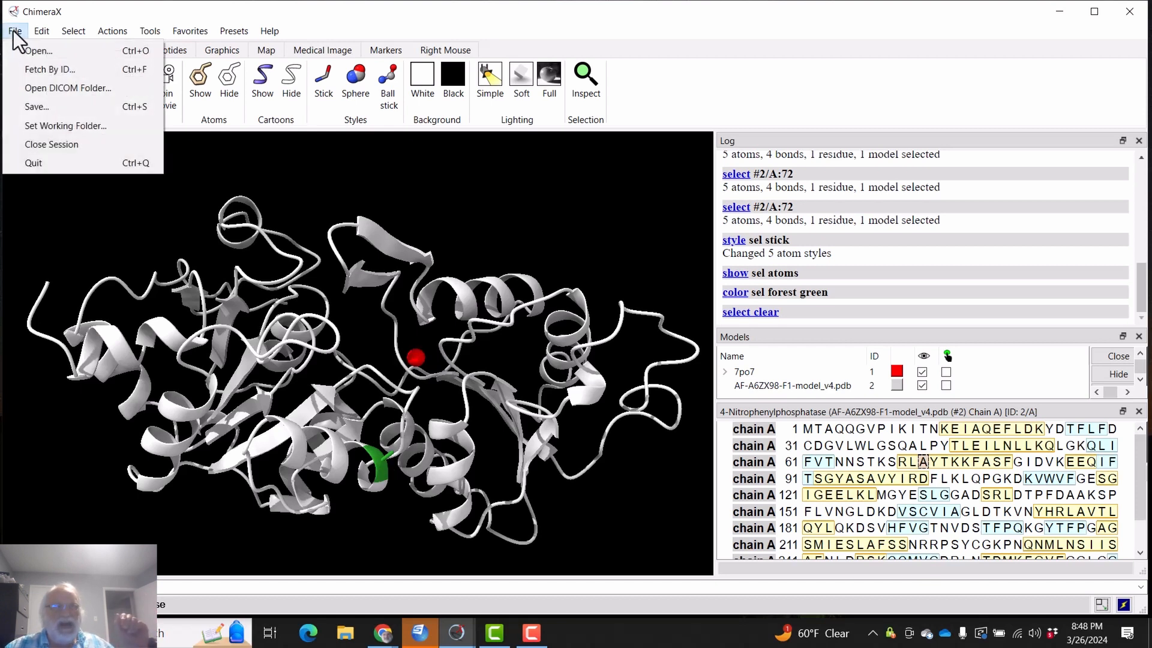
{"action": "left_click", "coordinate": [49, 108]}
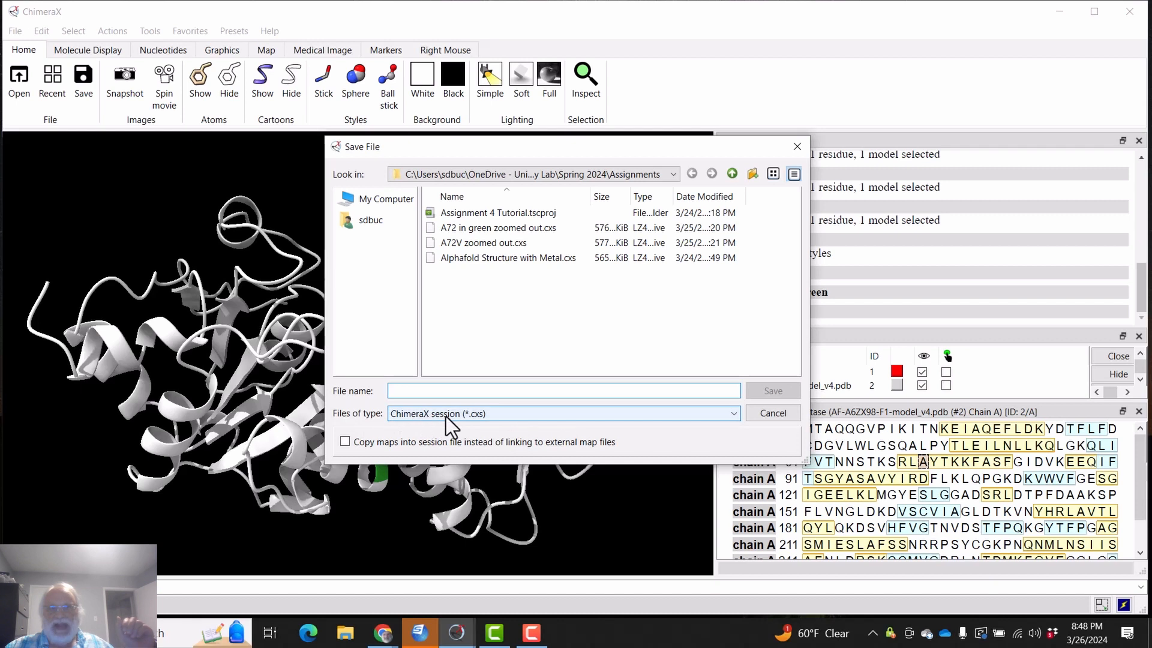
{"action": "left_click", "coordinate": [732, 415]}
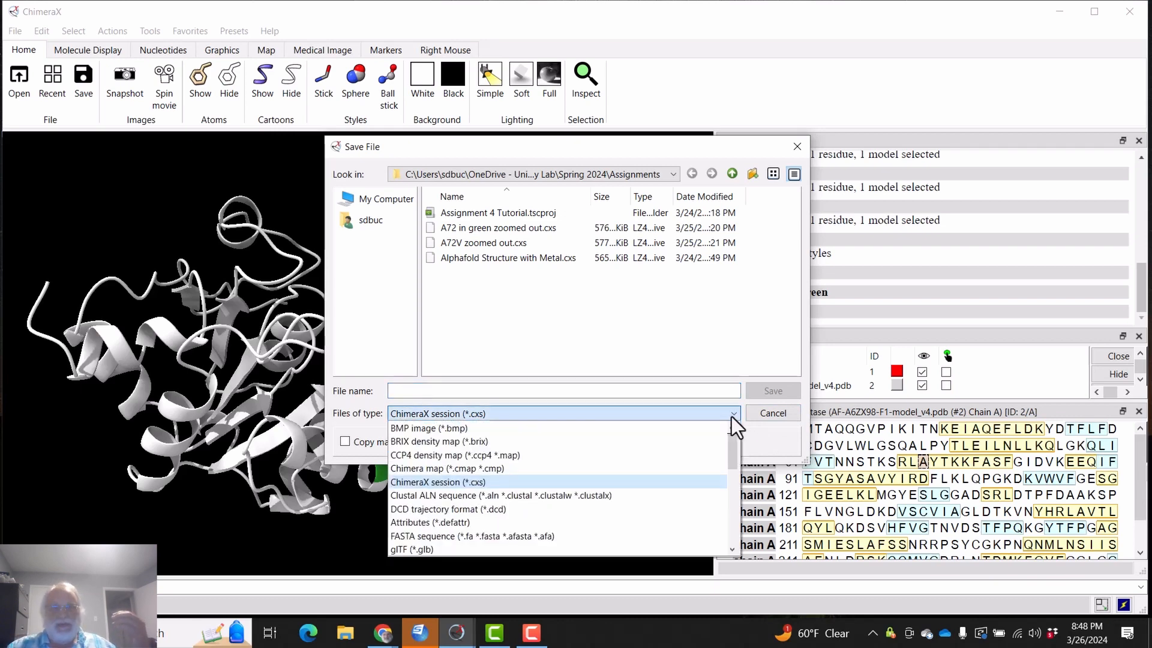
{"action": "scroll", "coordinate": [543, 512], "scroll_direction": "down", "scroll_amount": 1}
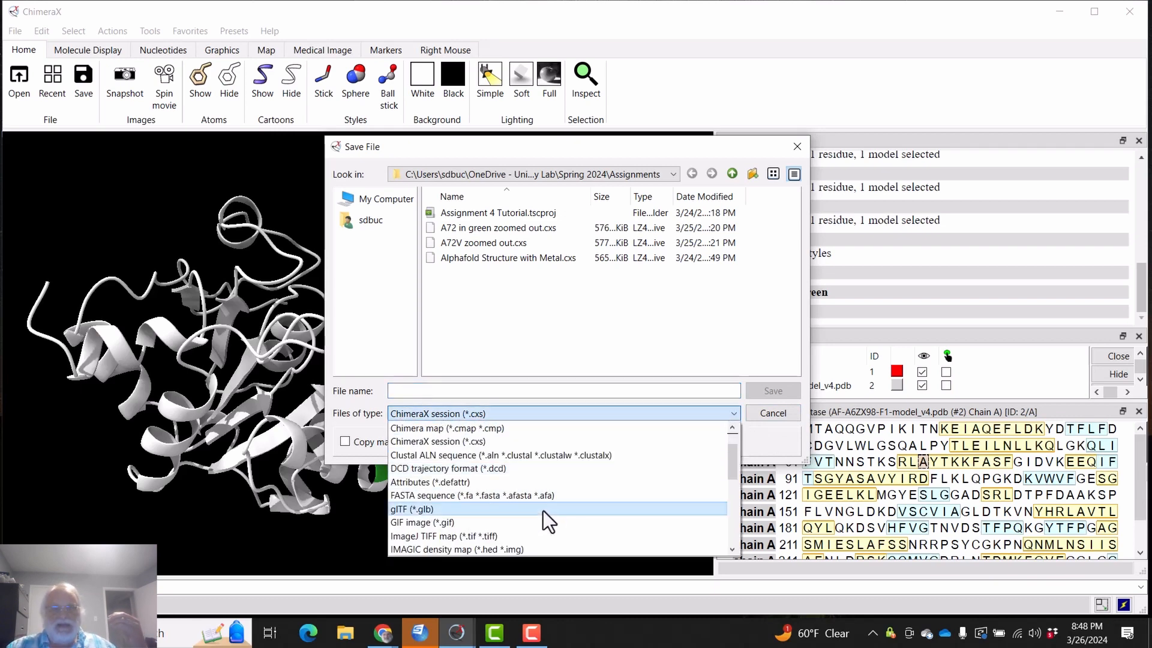
{"action": "scroll", "coordinate": [542, 510], "scroll_direction": "down", "scroll_amount": 1}
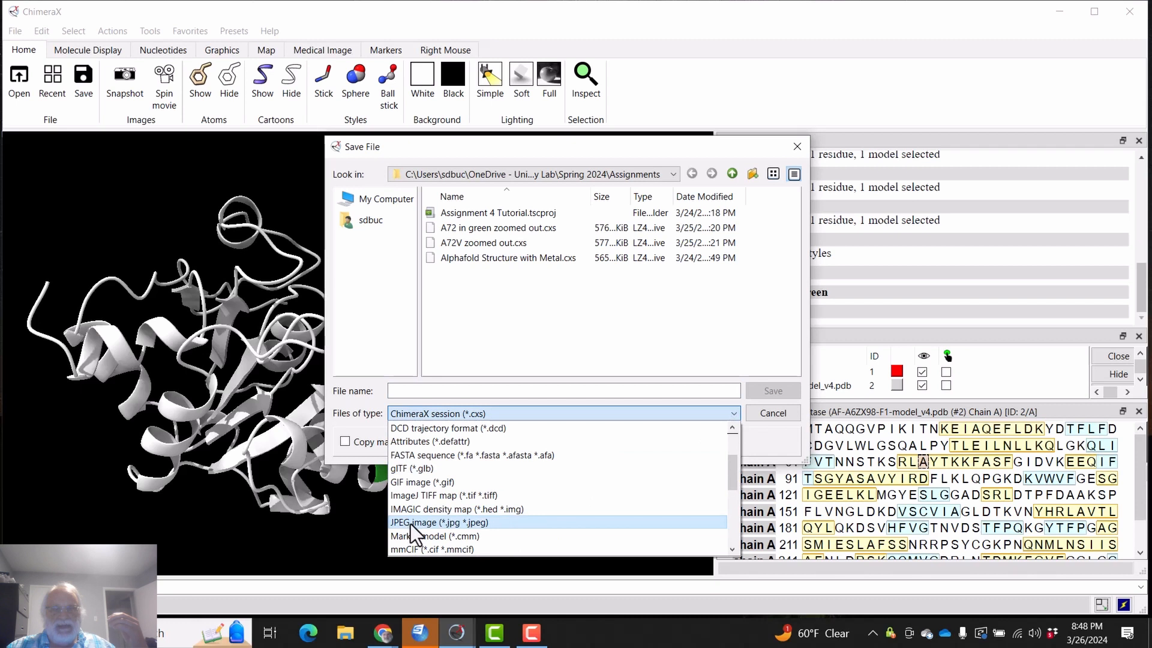
{"action": "scroll", "coordinate": [419, 523], "scroll_direction": "down", "scroll_amount": 2}
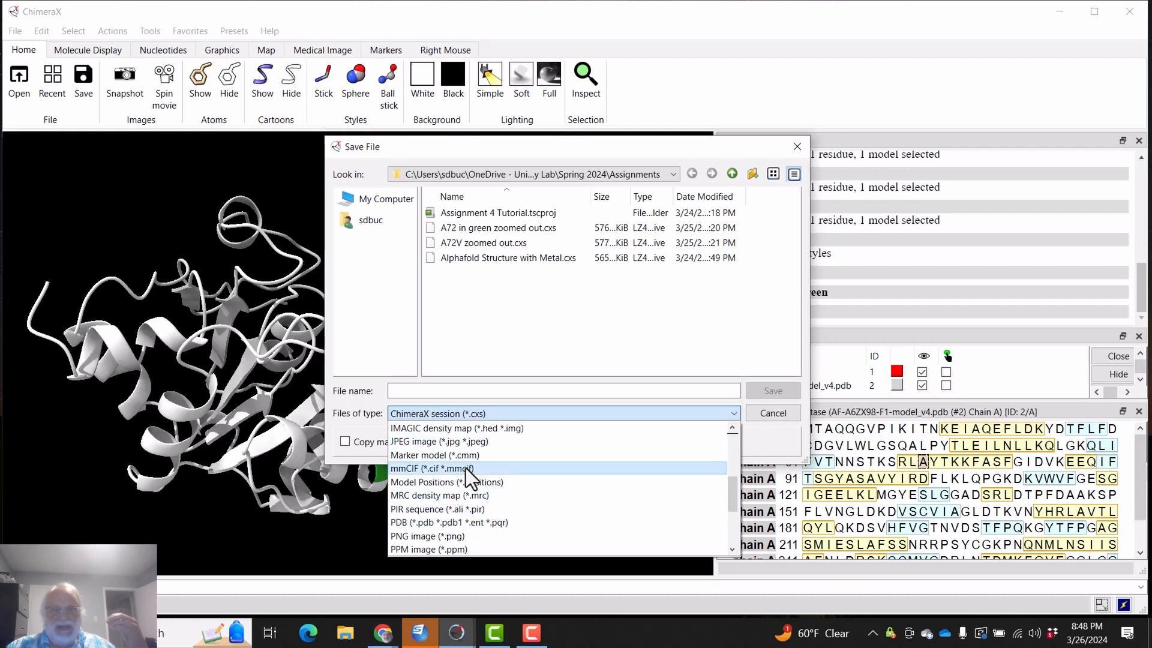
{"action": "scroll", "coordinate": [465, 468], "scroll_direction": "up", "scroll_amount": 2}
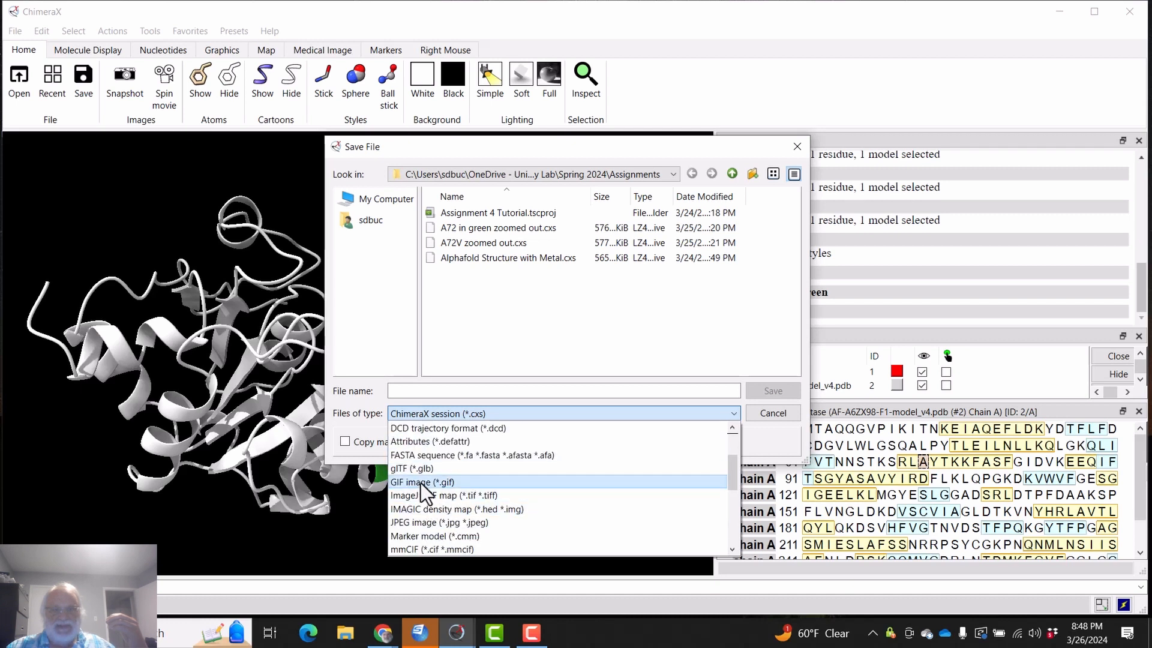
{"action": "scroll", "coordinate": [524, 520], "scroll_direction": "down", "scroll_amount": 1}
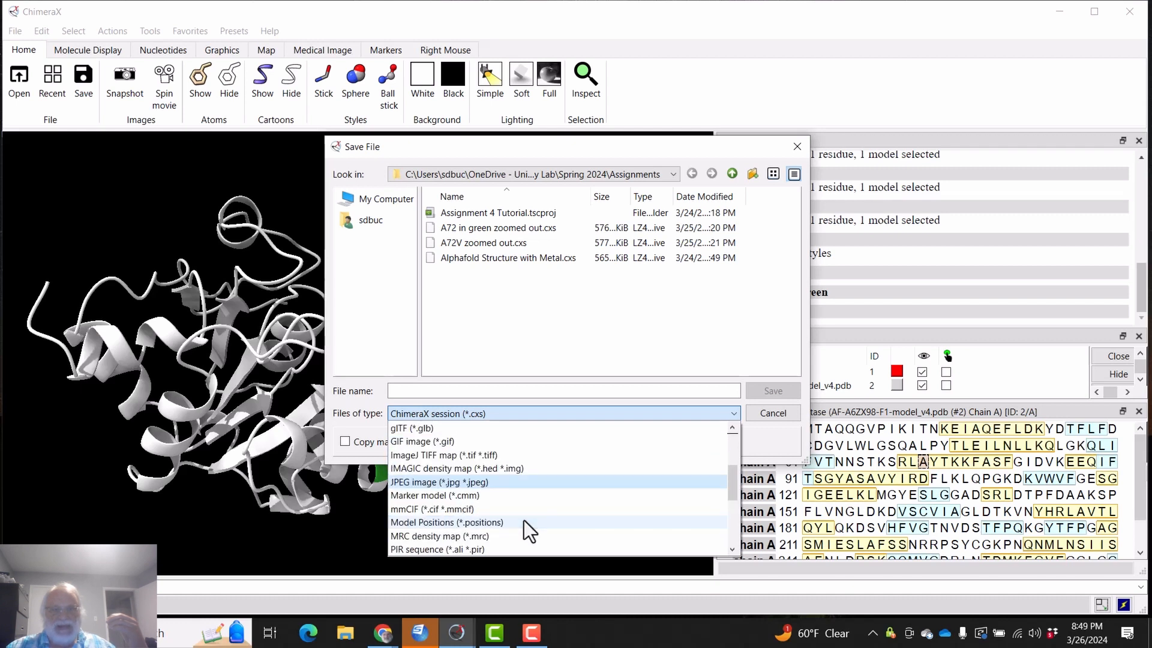
{"action": "left_click", "coordinate": [444, 482]}
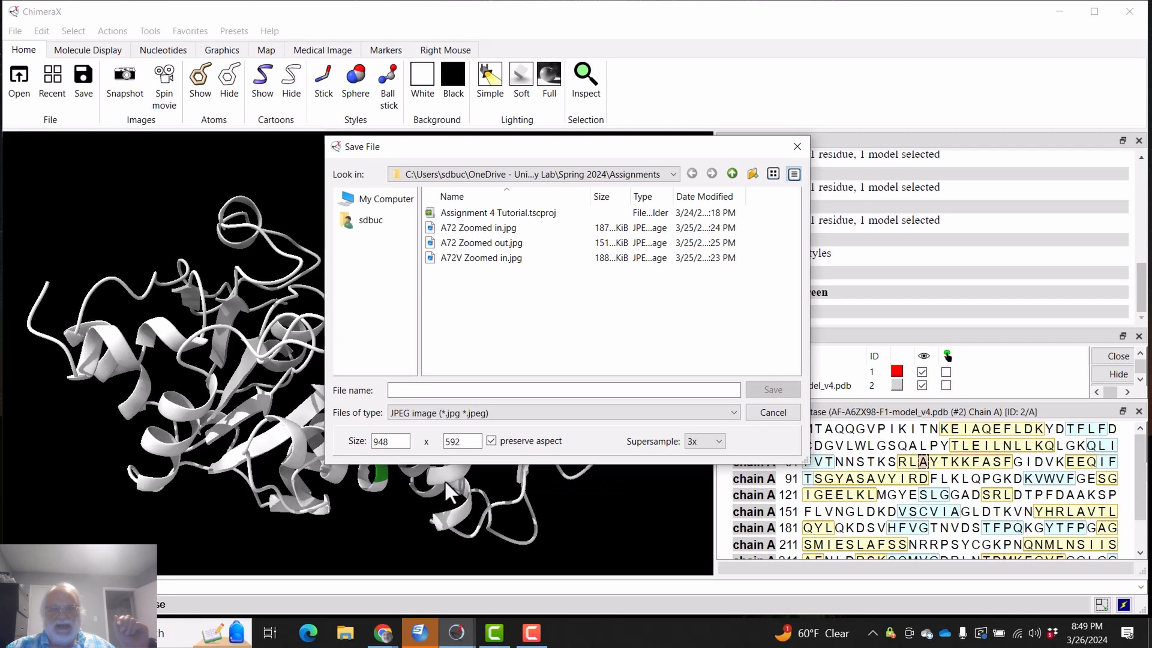
Step: Name the JPEG "A72 in green zoomed out" and save it at 948 x 592 with 3x supersampling
{"action": "double_click", "coordinate": [380, 440]}
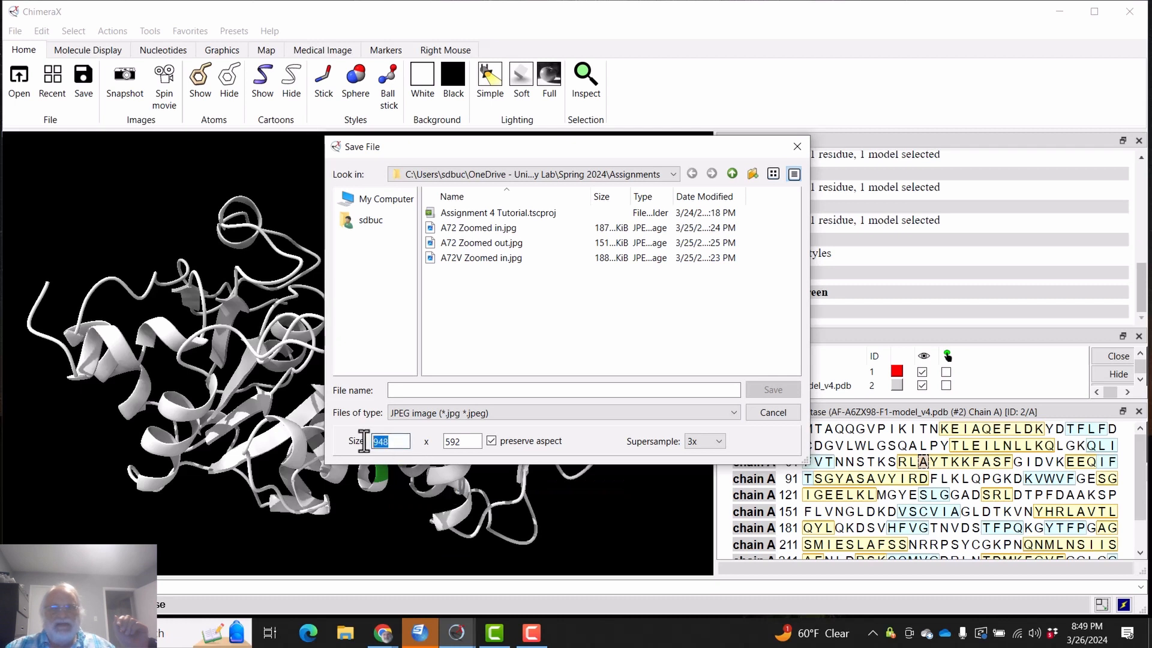
{"action": "left_click_drag", "start_coordinate": [460, 442], "coordinate": [373, 441]}
{"action": "left_click", "coordinate": [395, 444]}
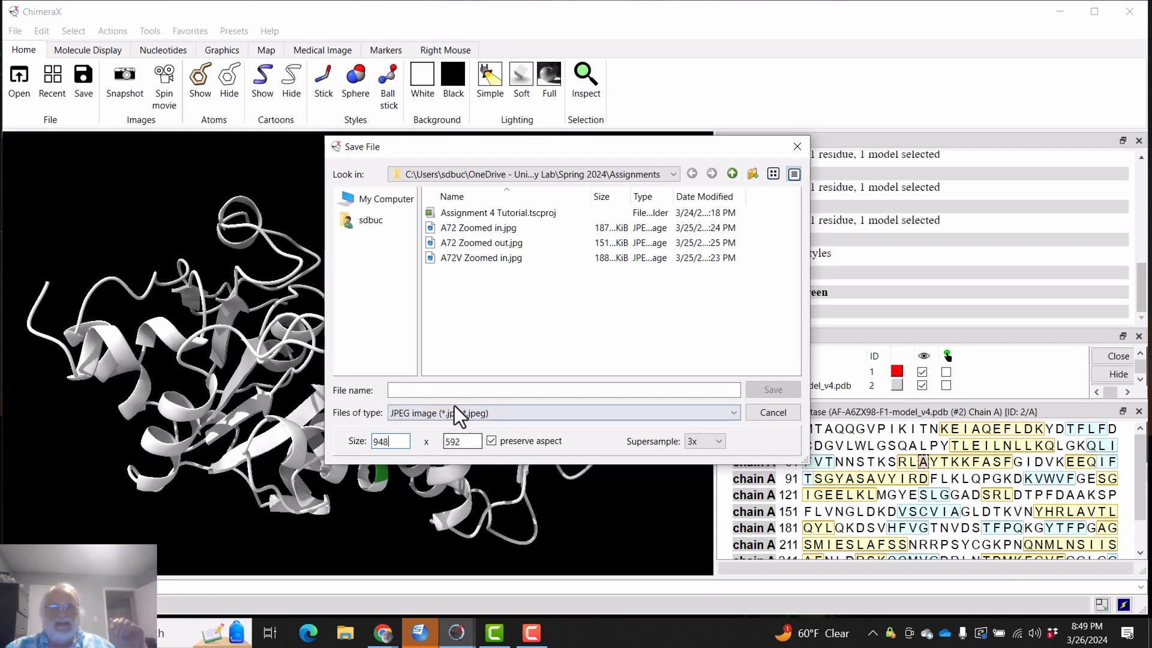
{"action": "left_click", "coordinate": [398, 391]}
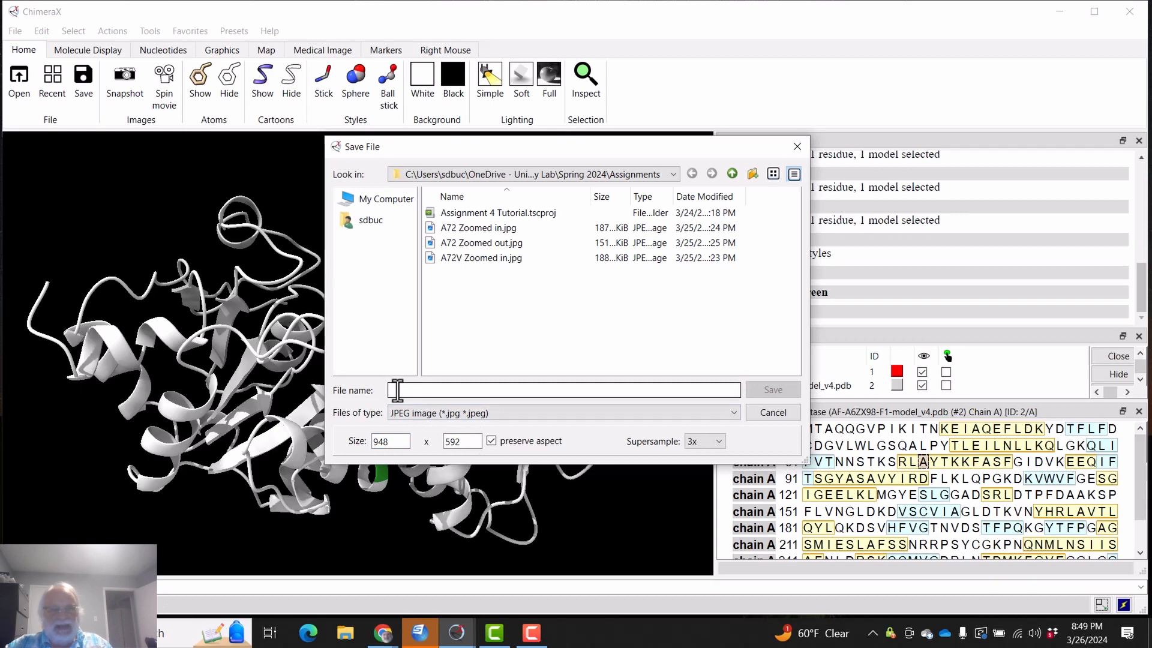
{"action": "type", "text": "7"}
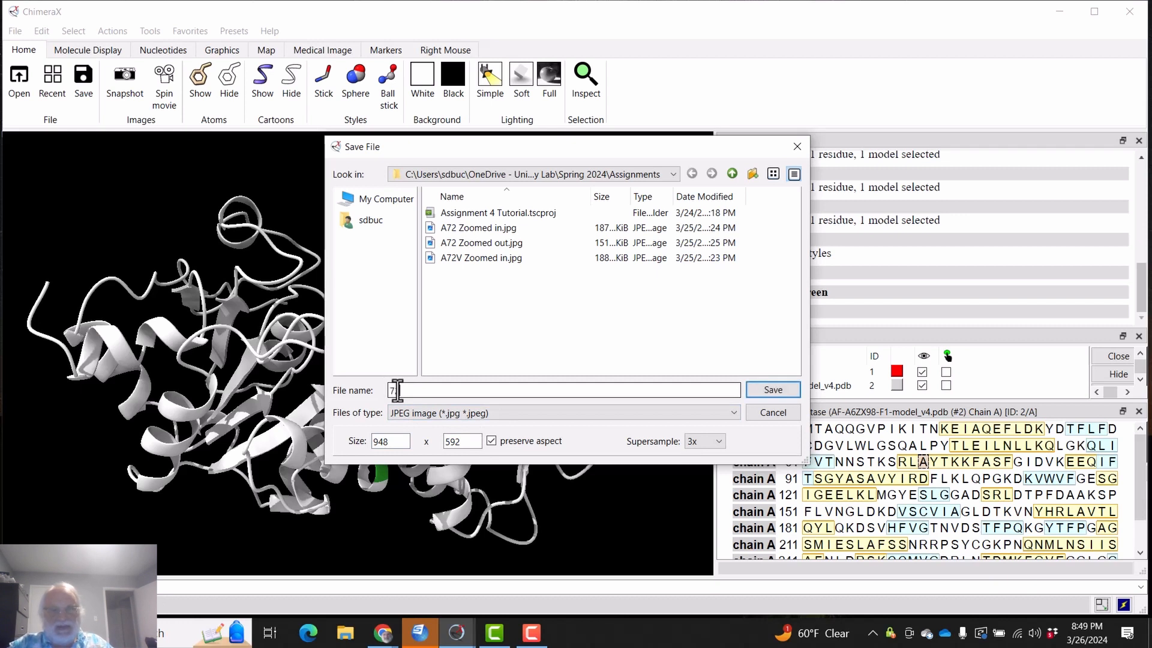
{"action": "key", "text": "BackSpace"}
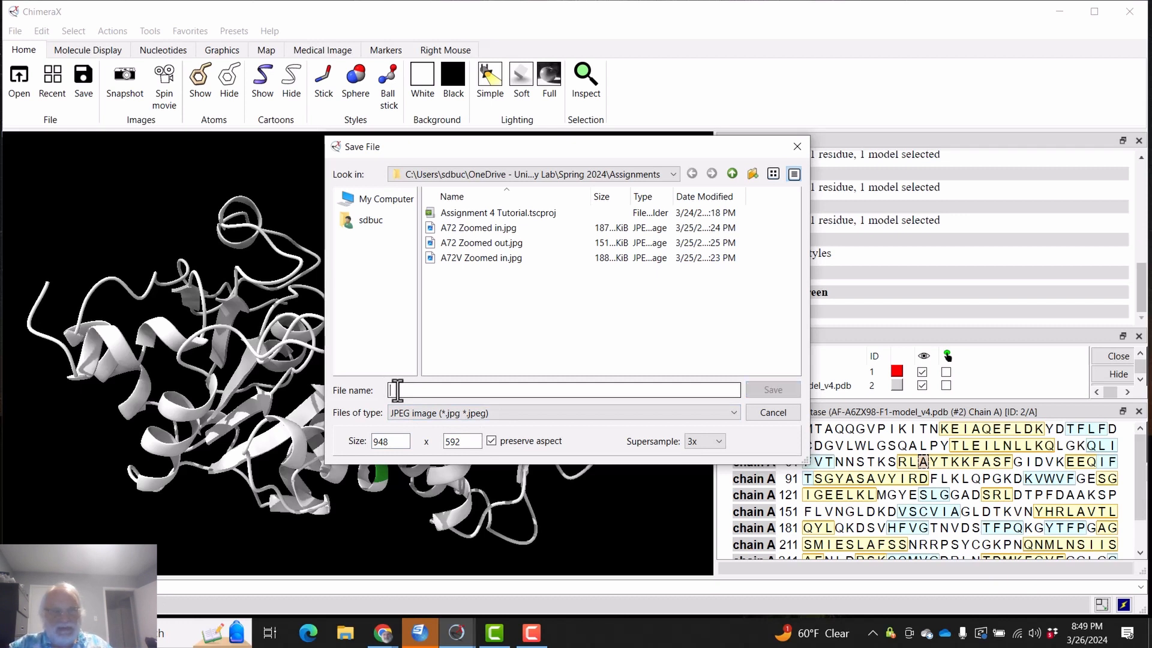
{"action": "type", "text": "A7"}
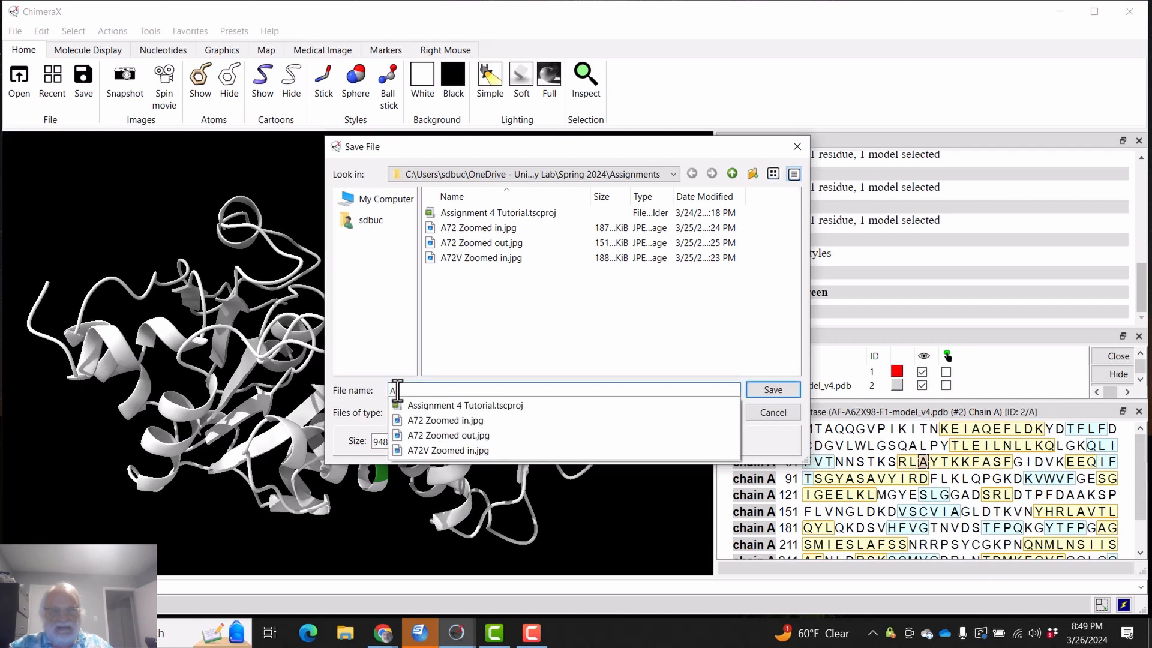
{"action": "type", "text": "2 in green zoomed out"}
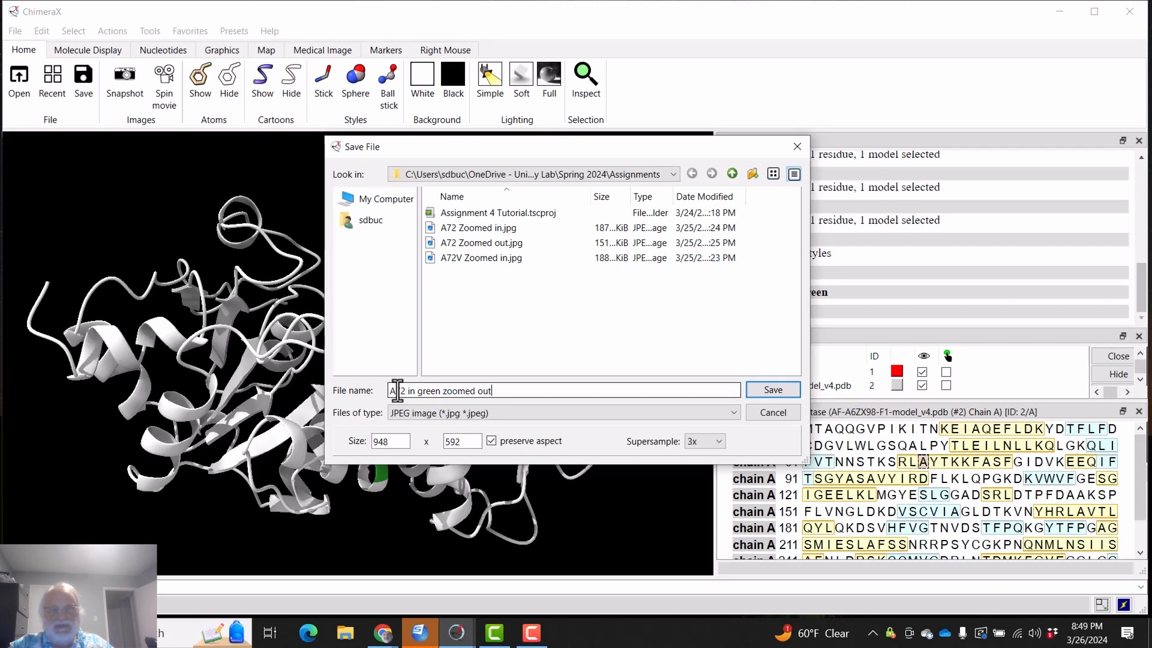
{"action": "left_click", "coordinate": [778, 388]}
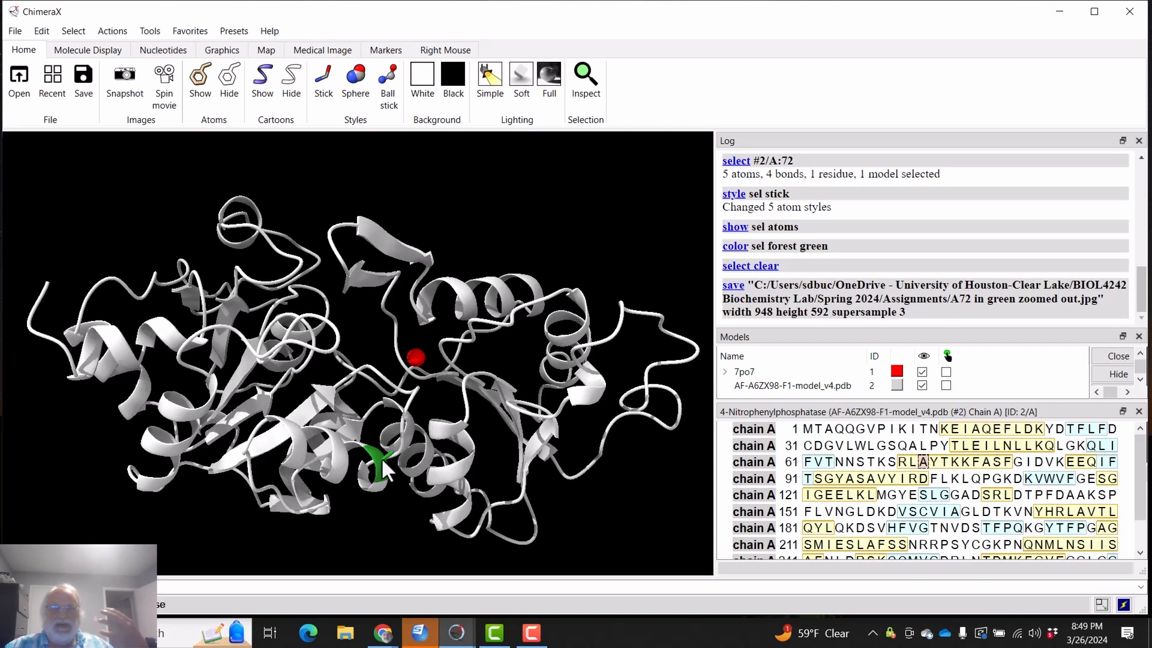
Step: Select alanine 72 of chain A and mutate it to valine on the structure with the Swapaa mouse mode
{"action": "mouse_move", "coordinate": [380, 457]}
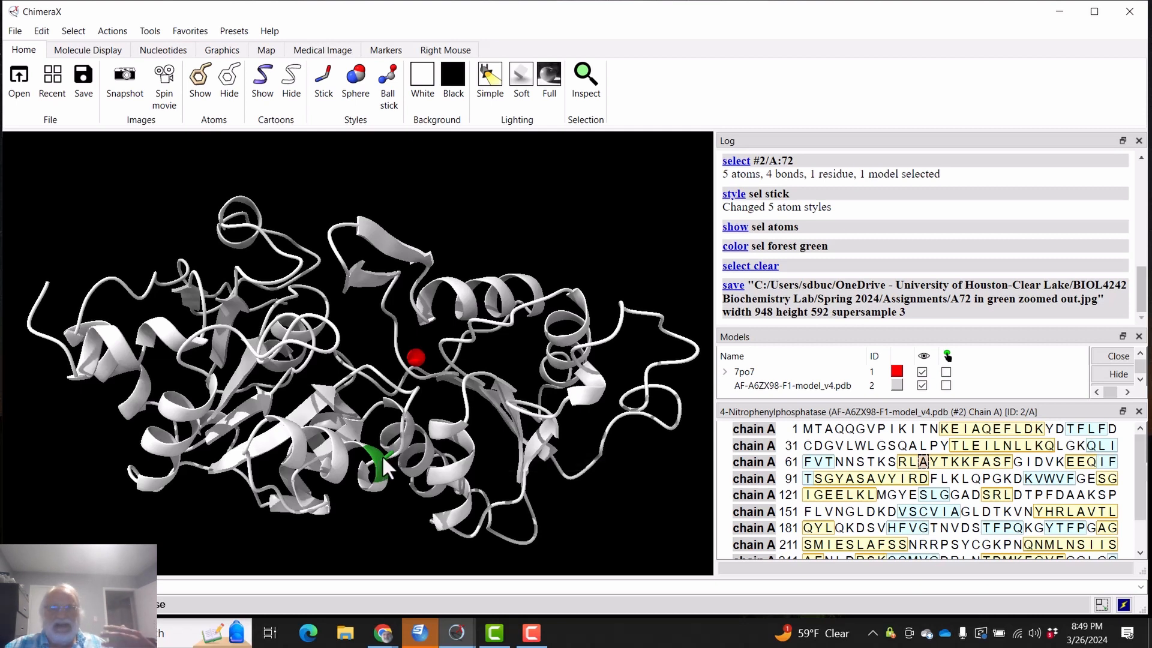
{"action": "left_click", "coordinate": [923, 462]}
{"action": "left_click", "coordinate": [925, 467]}
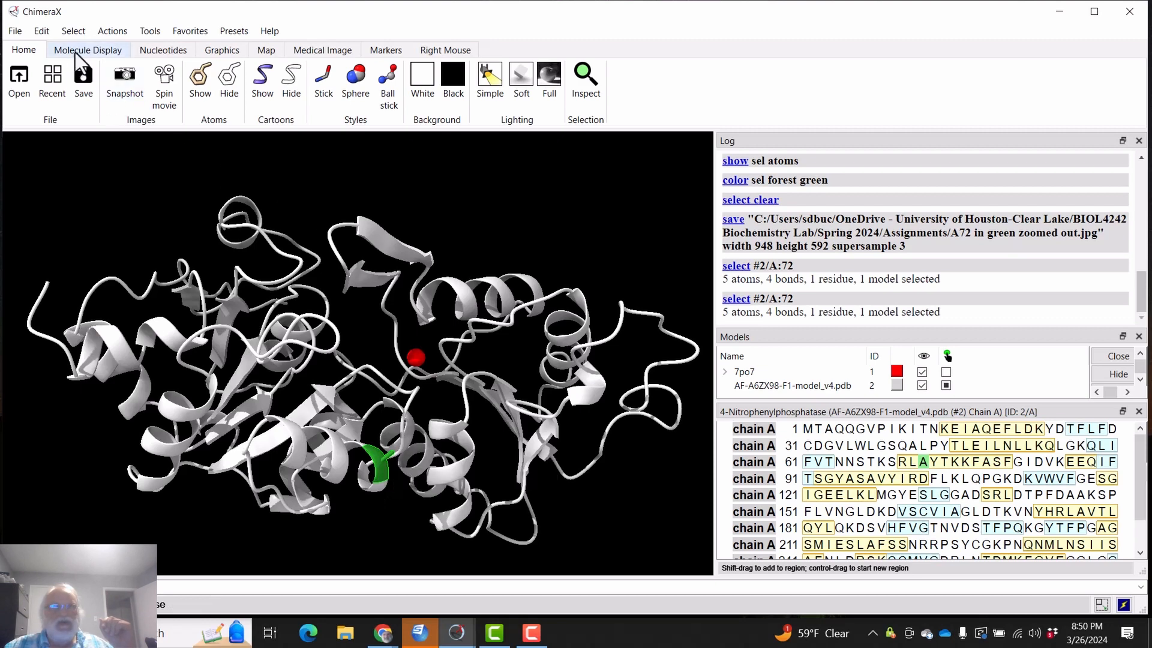
{"action": "left_click", "coordinate": [451, 53]}
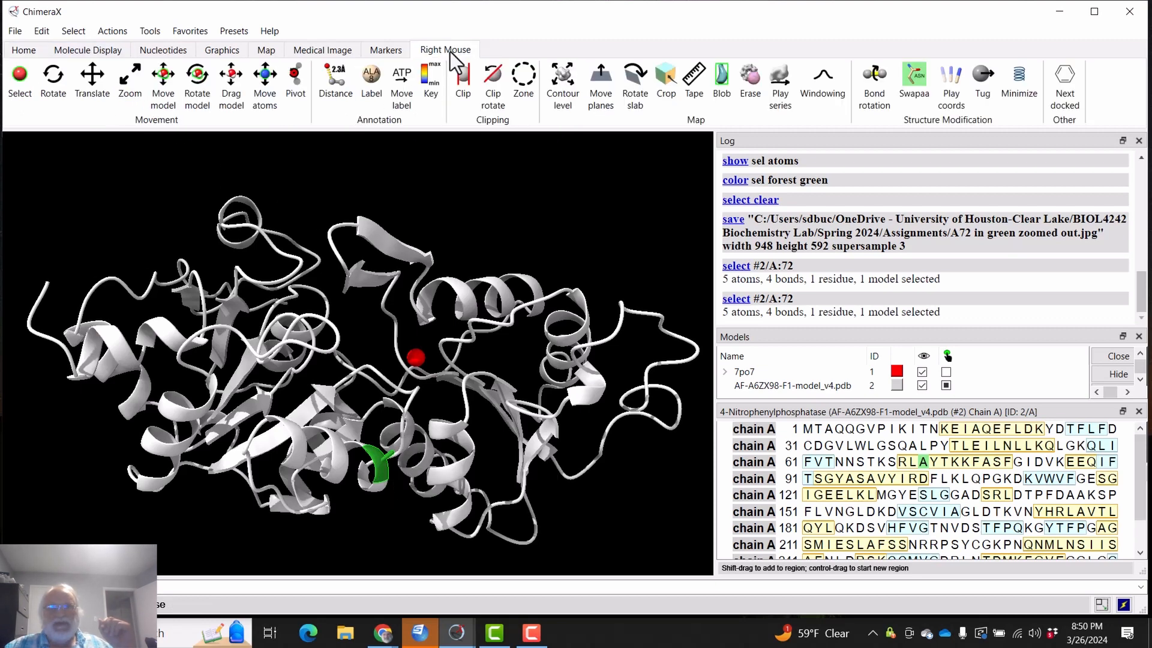
{"action": "left_click", "coordinate": [916, 81]}
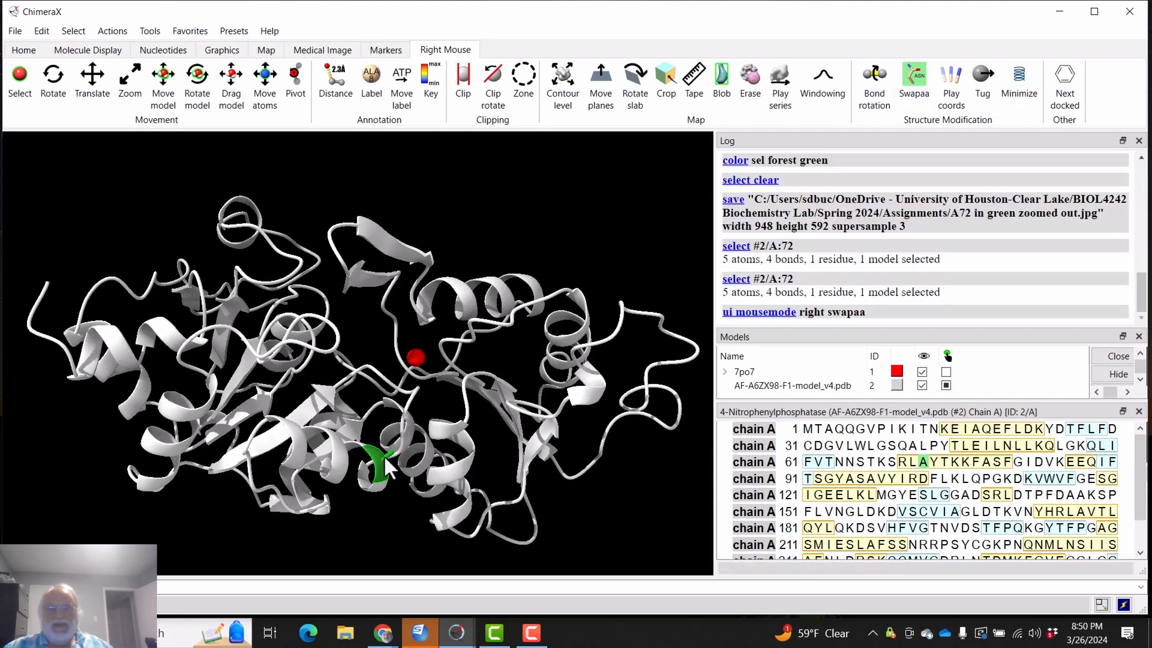
{"action": "mouse_move", "coordinate": [379, 456]}
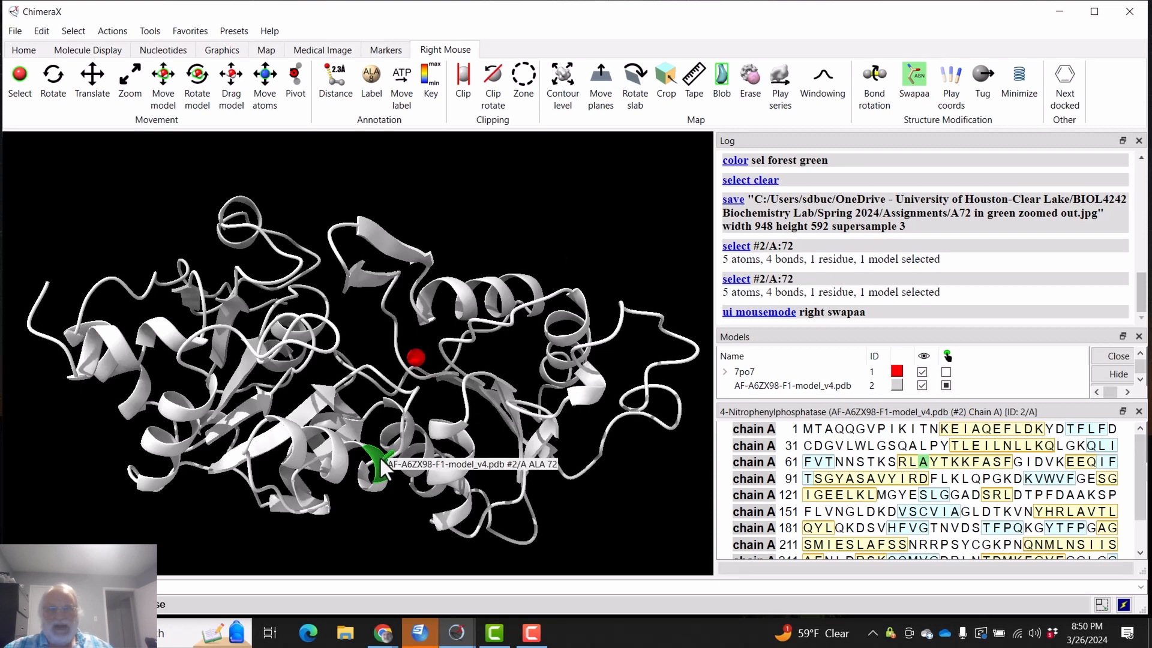
{"action": "right_click_drag", "start_coordinate": [379, 456], "coordinate": [383, 643]}
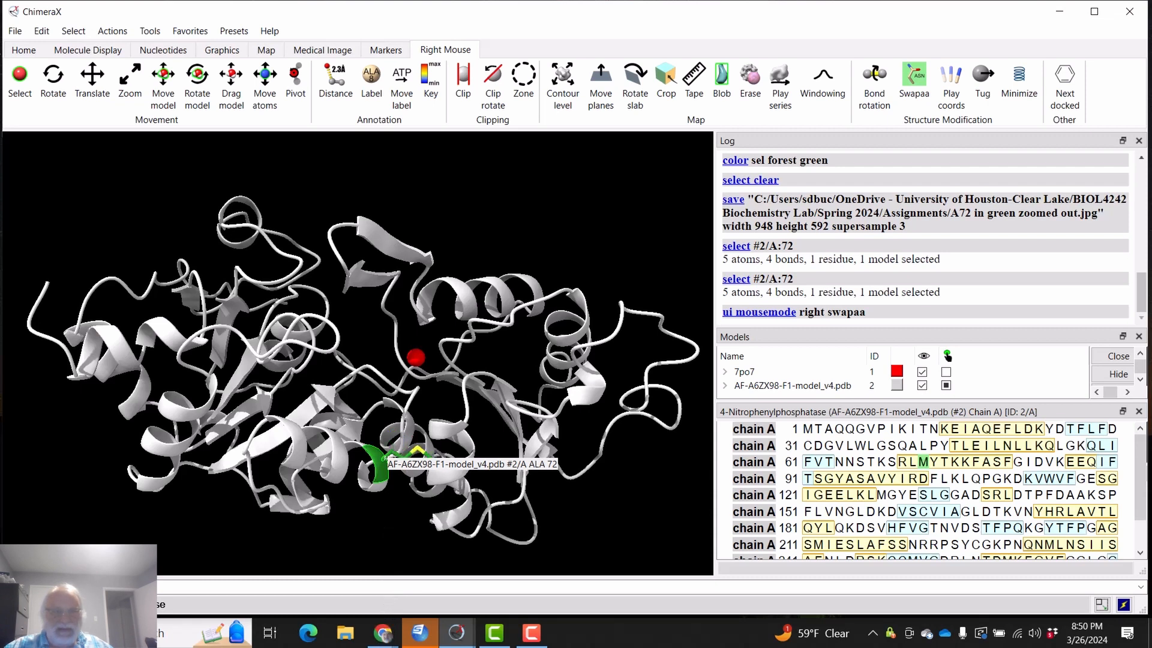
{"action": "right_click_drag", "start_coordinate": [384, 643], "coordinate": [360, 636]}
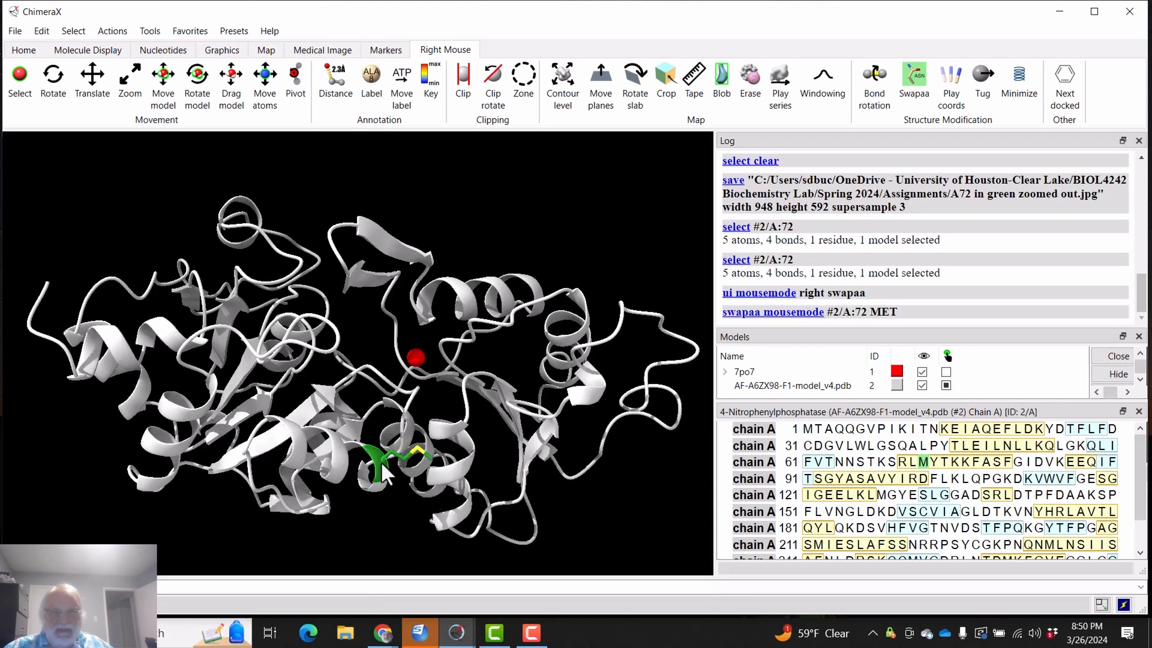
{"action": "right_click_drag", "start_coordinate": [380, 460], "coordinate": [377, 572]}
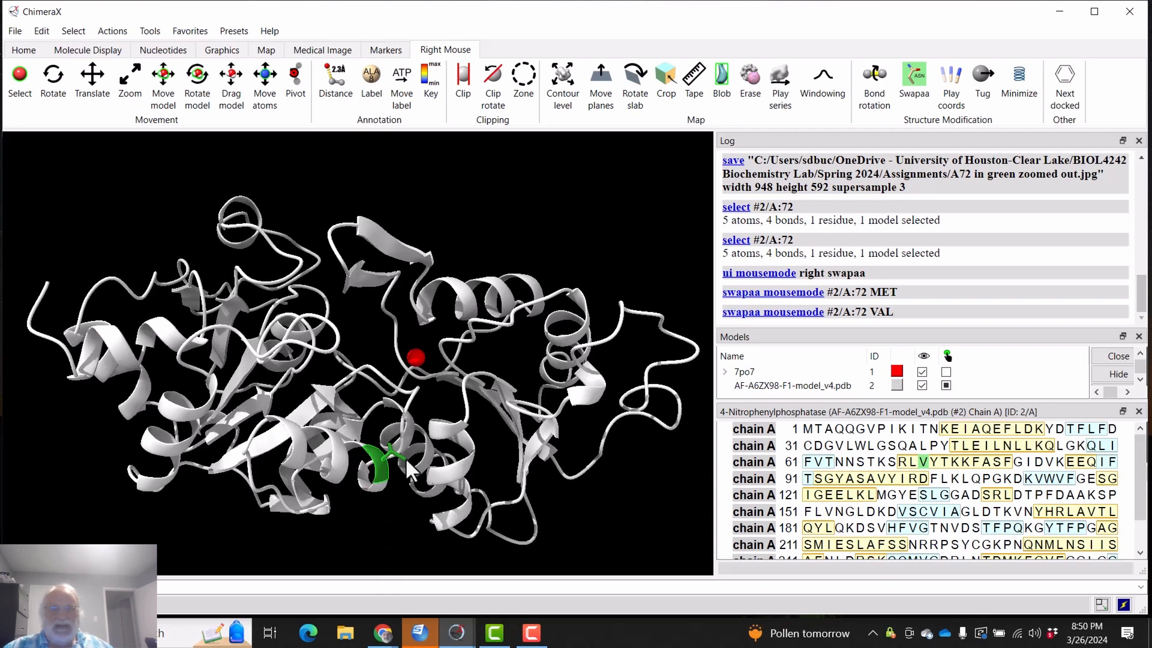
{"action": "right_click_drag", "start_coordinate": [383, 437], "coordinate": [384, 445]}
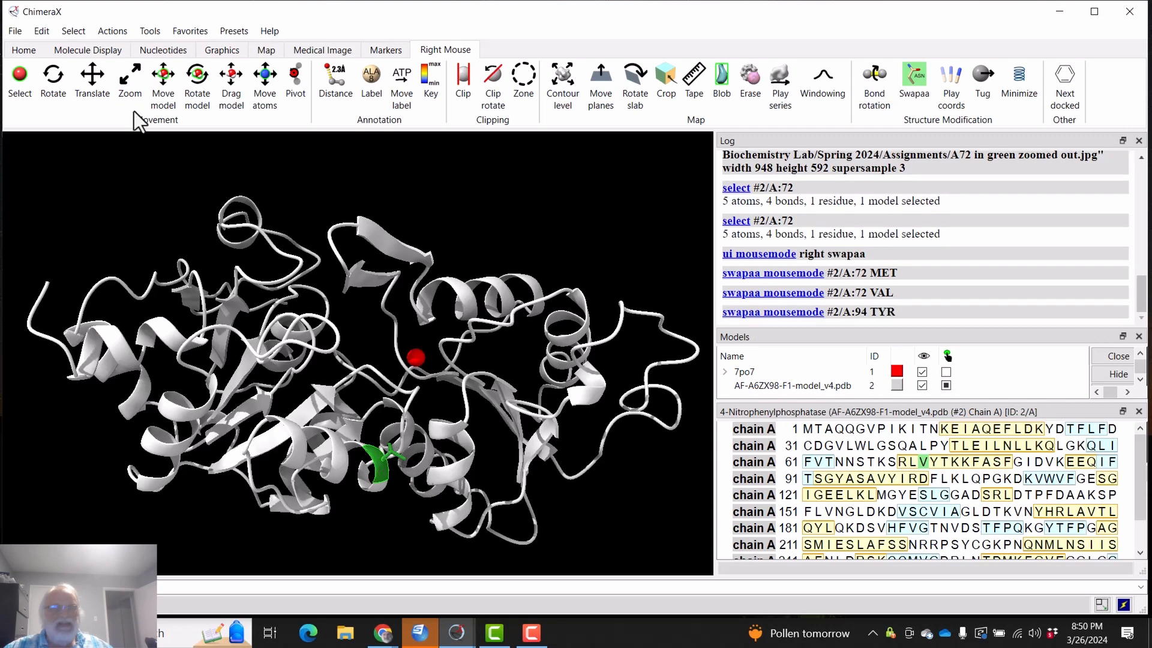
Step: Select valine 72 of chain A in the sequence and label it with its residue name and number
{"action": "left_click", "coordinate": [920, 463]}
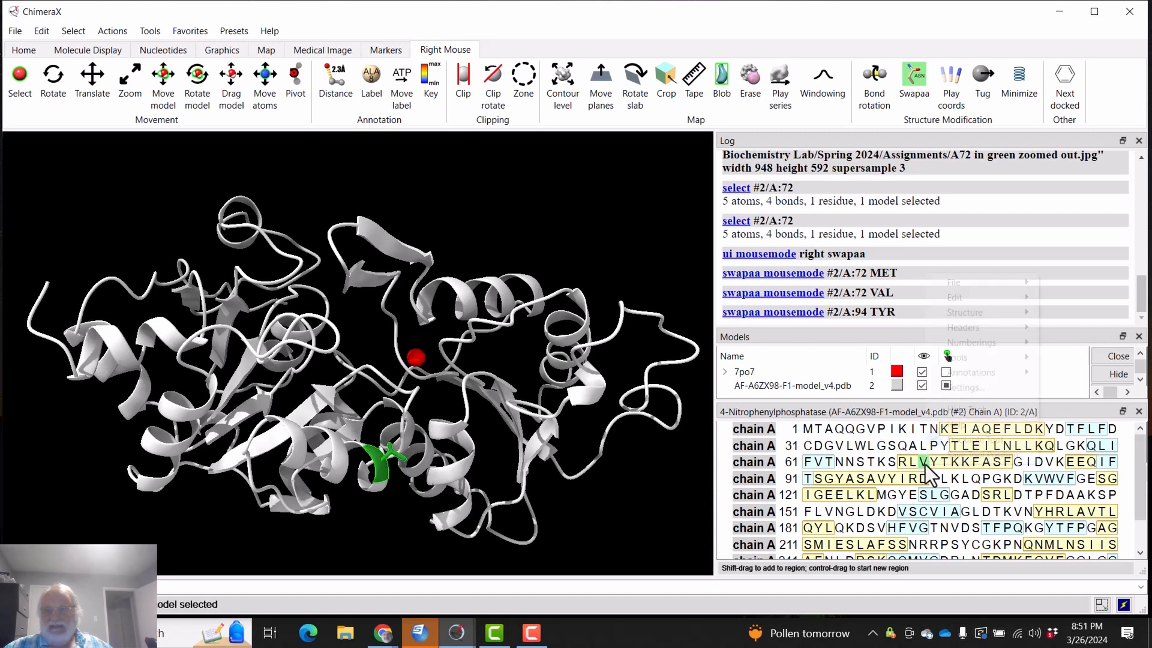
{"action": "right_click", "coordinate": [923, 465]}
{"action": "left_click", "coordinate": [1059, 474]}
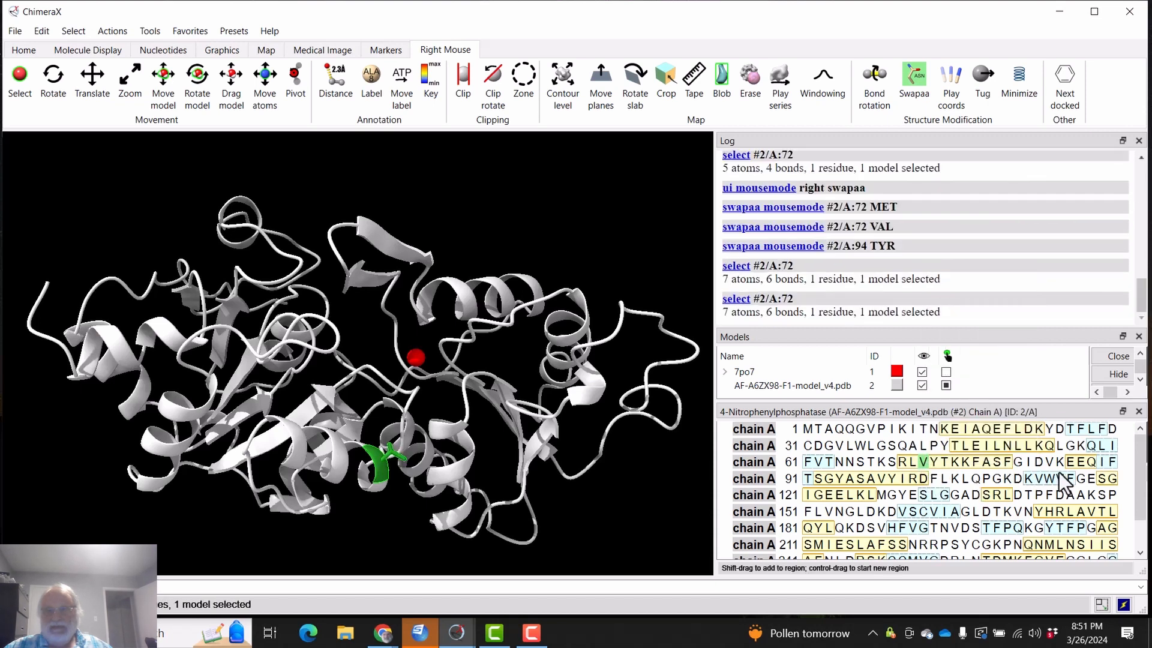
{"action": "left_click", "coordinate": [924, 462]}
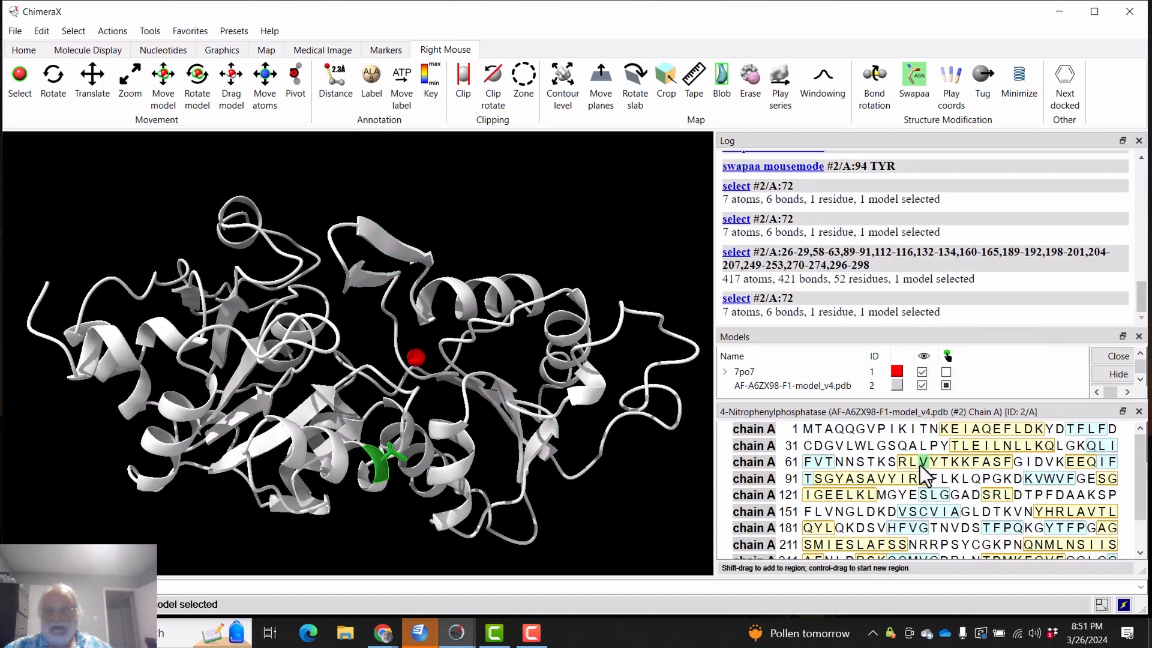
{"action": "left_click", "coordinate": [920, 465]}
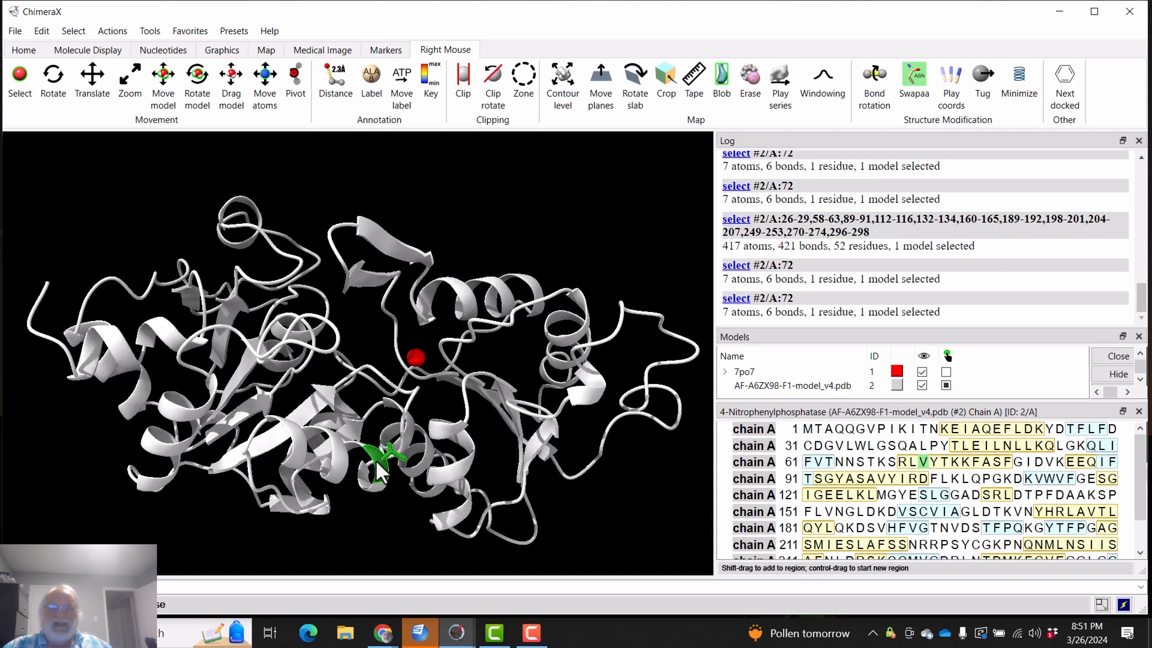
{"action": "mouse_move", "coordinate": [377, 462]}
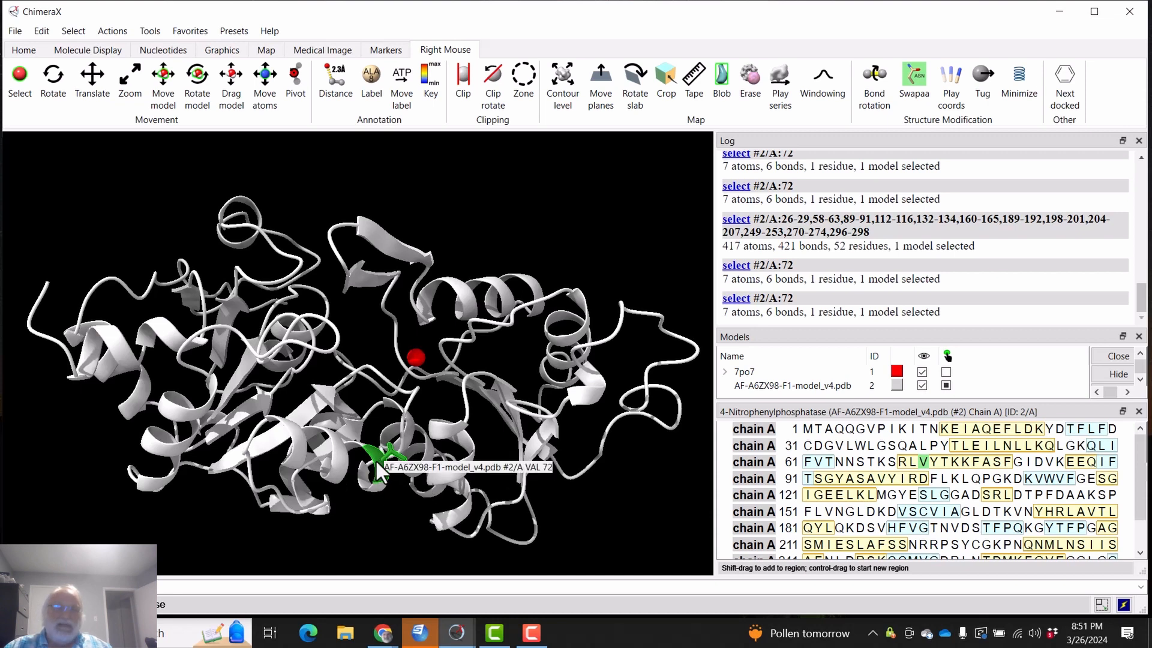
{"action": "left_click", "coordinate": [114, 33]}
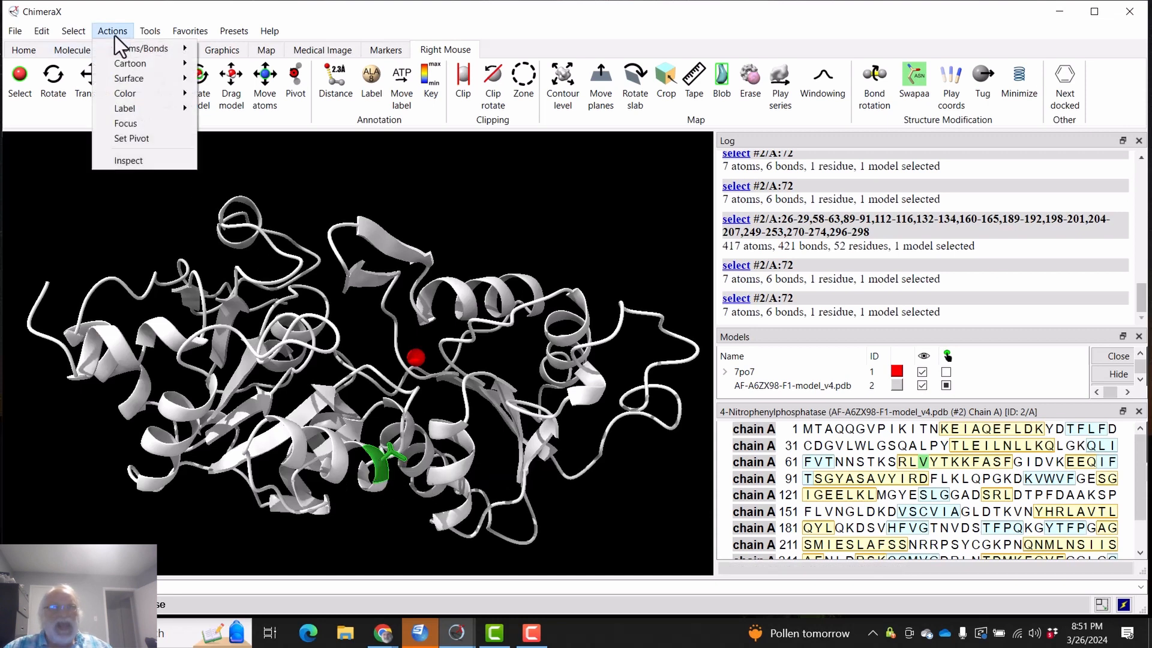
{"action": "mouse_move", "coordinate": [135, 108]}
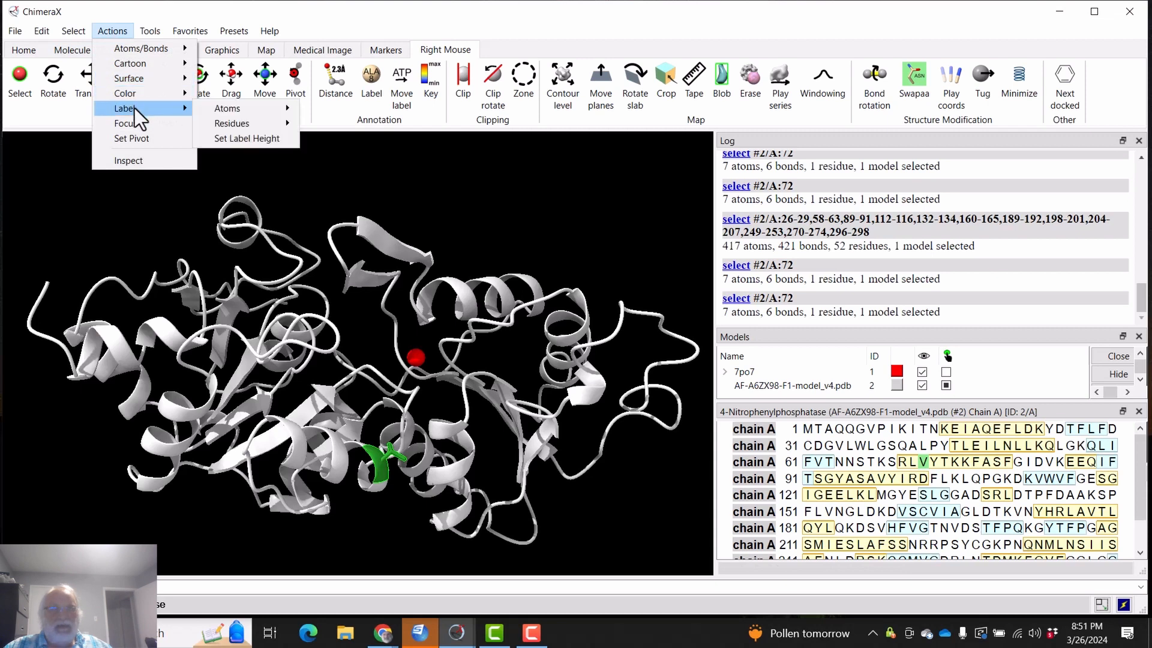
{"action": "mouse_move", "coordinate": [254, 126]}
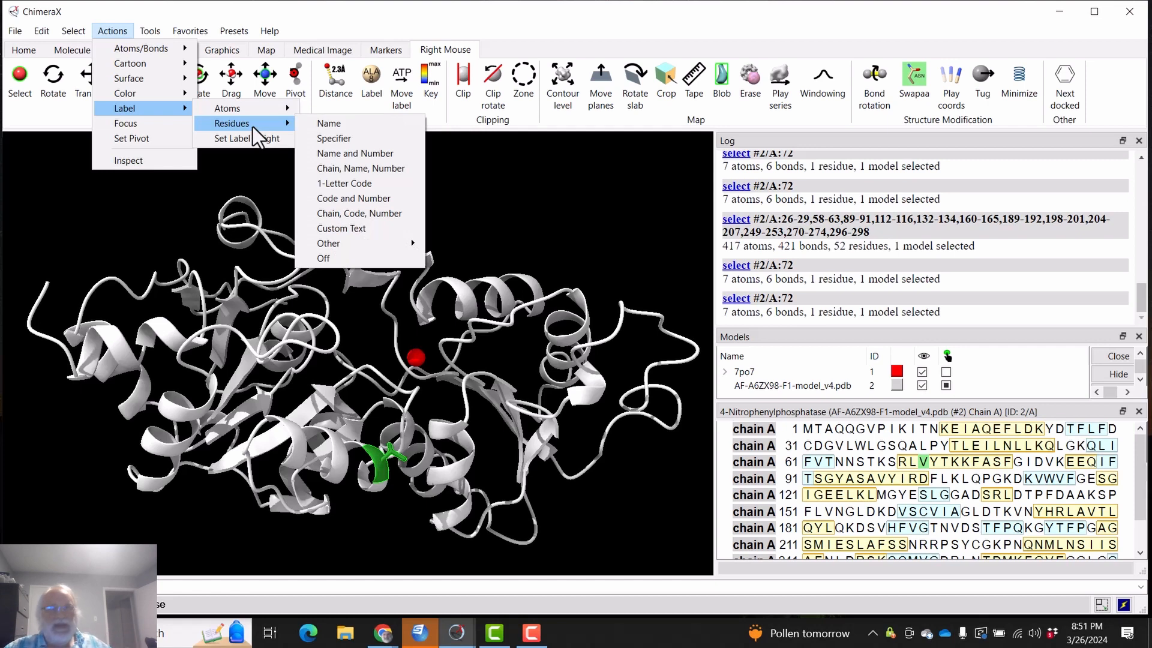
{"action": "left_click", "coordinate": [353, 159]}
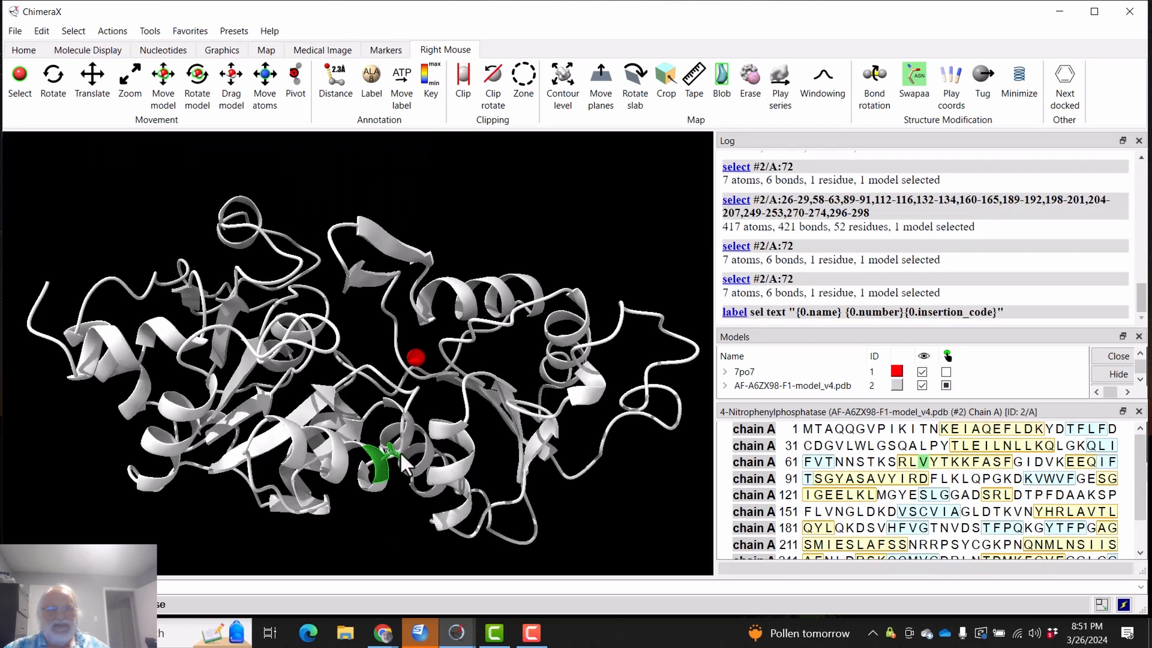
Step: Try a height of 3 Å for all labels, and settle on 2 Å
{"action": "left_click", "coordinate": [126, 32]}
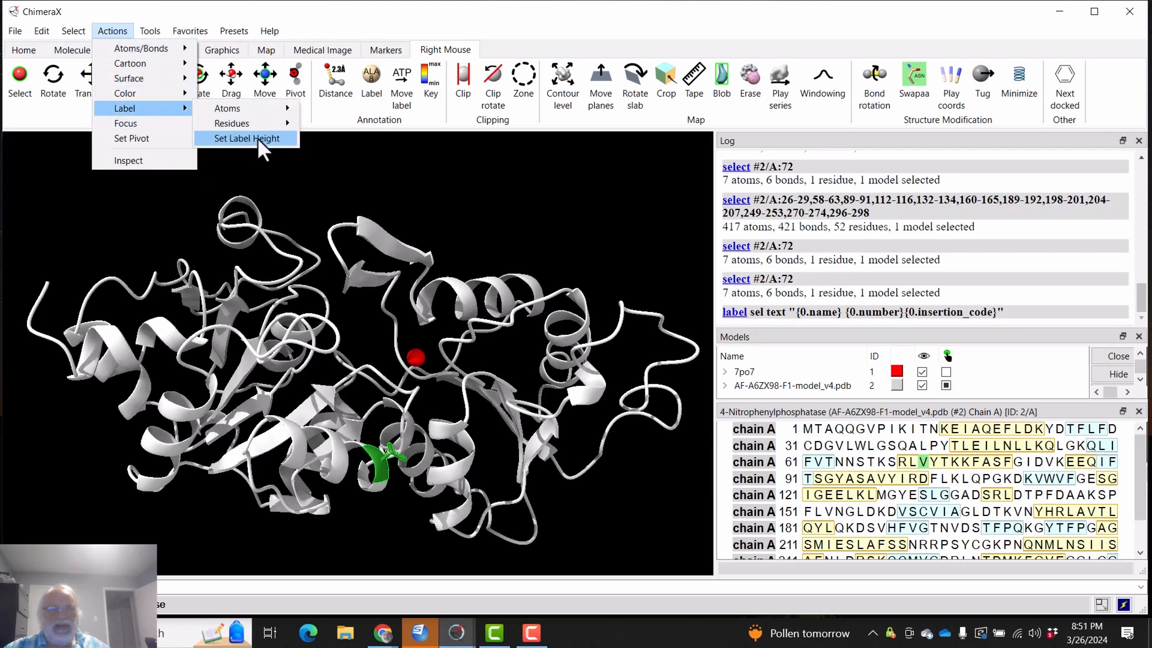
{"action": "left_click", "coordinate": [260, 139]}
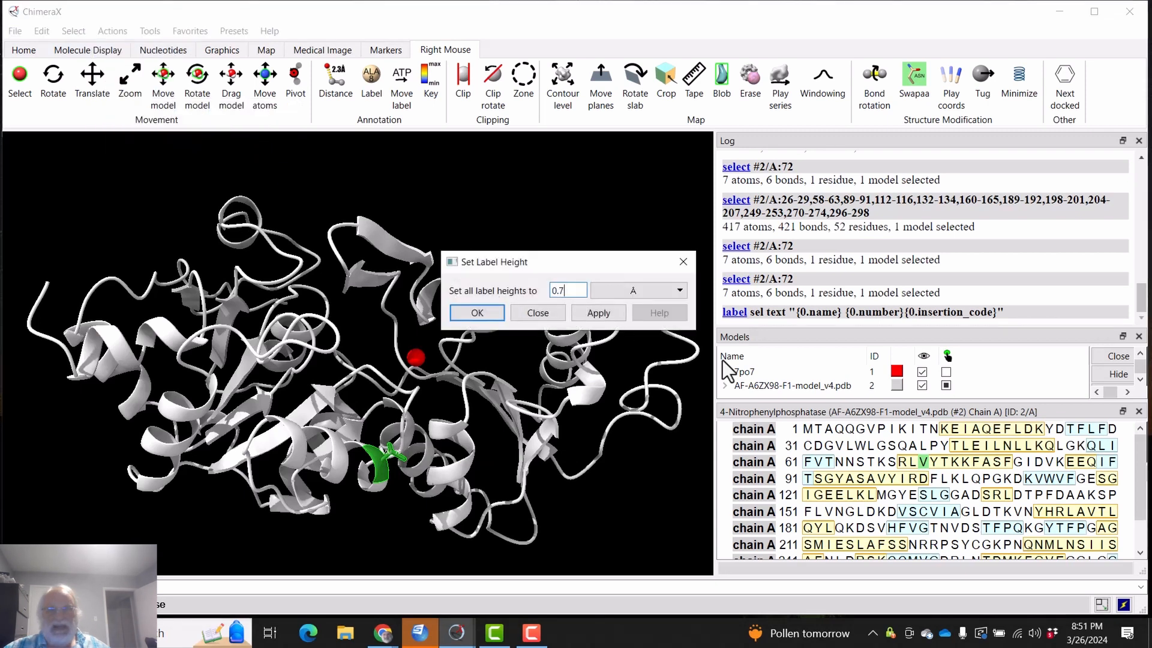
{"action": "left_click_drag", "start_coordinate": [567, 290], "coordinate": [542, 293]}
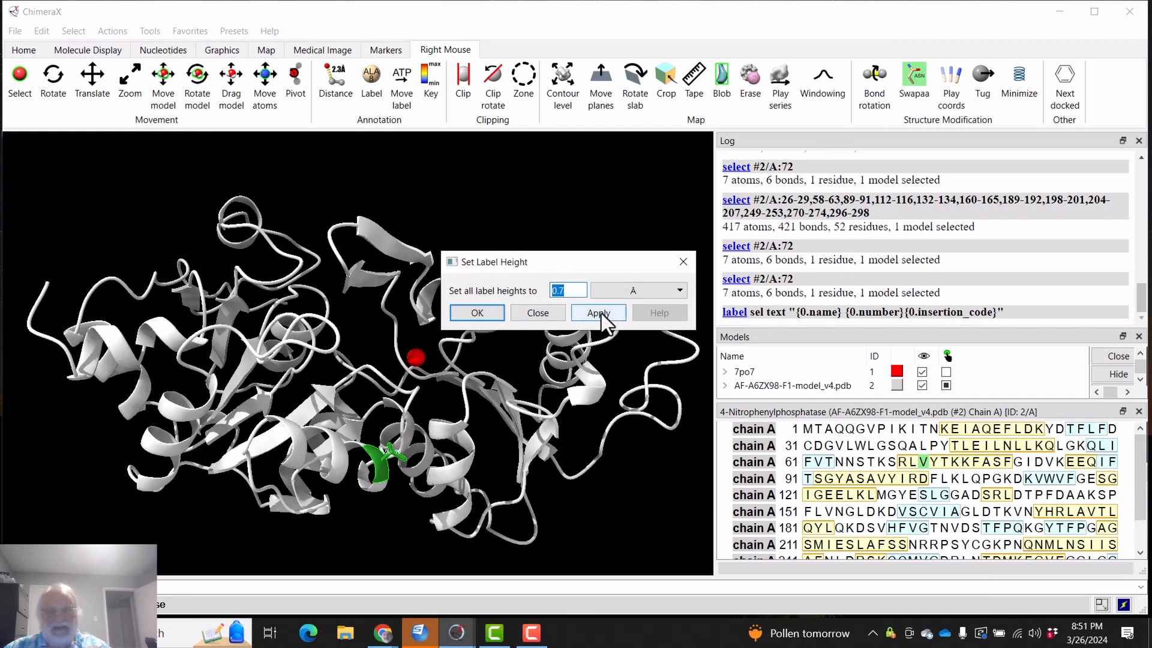
{"action": "type", "text": "3"}
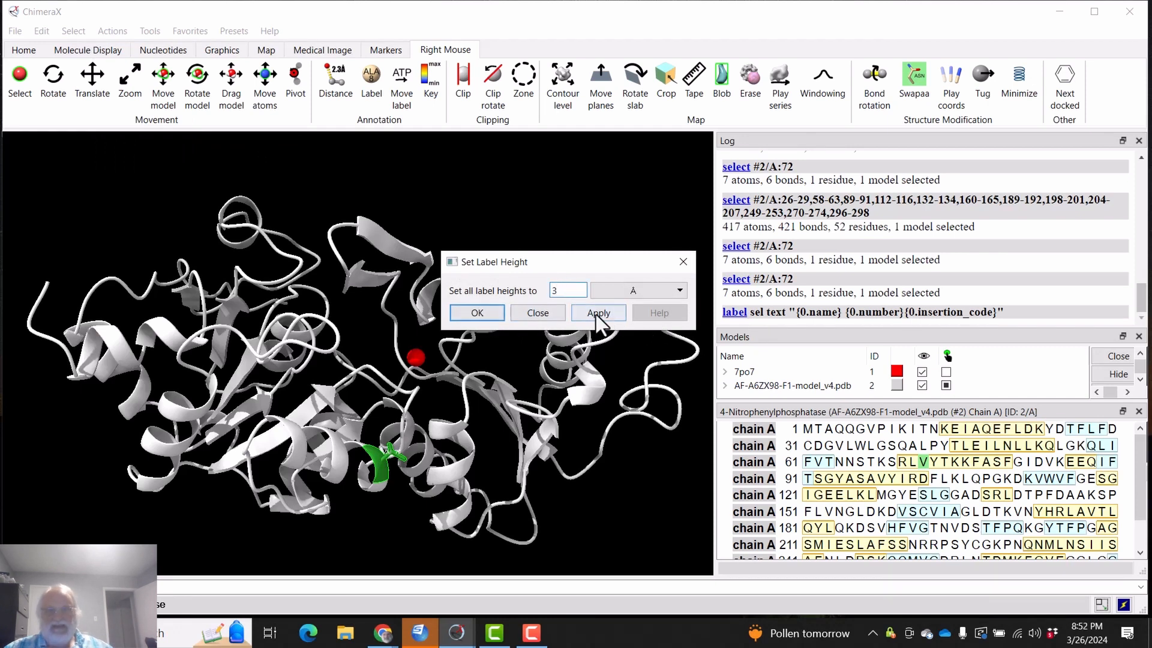
{"action": "left_click", "coordinate": [598, 313]}
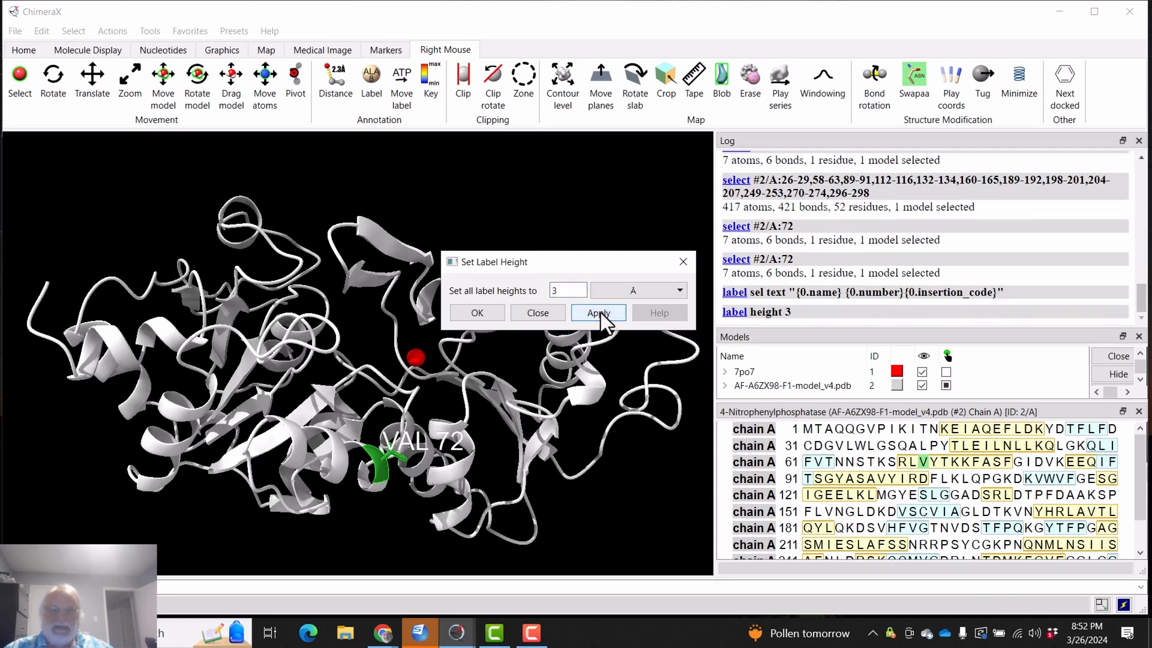
{"action": "double_click", "coordinate": [563, 290]}
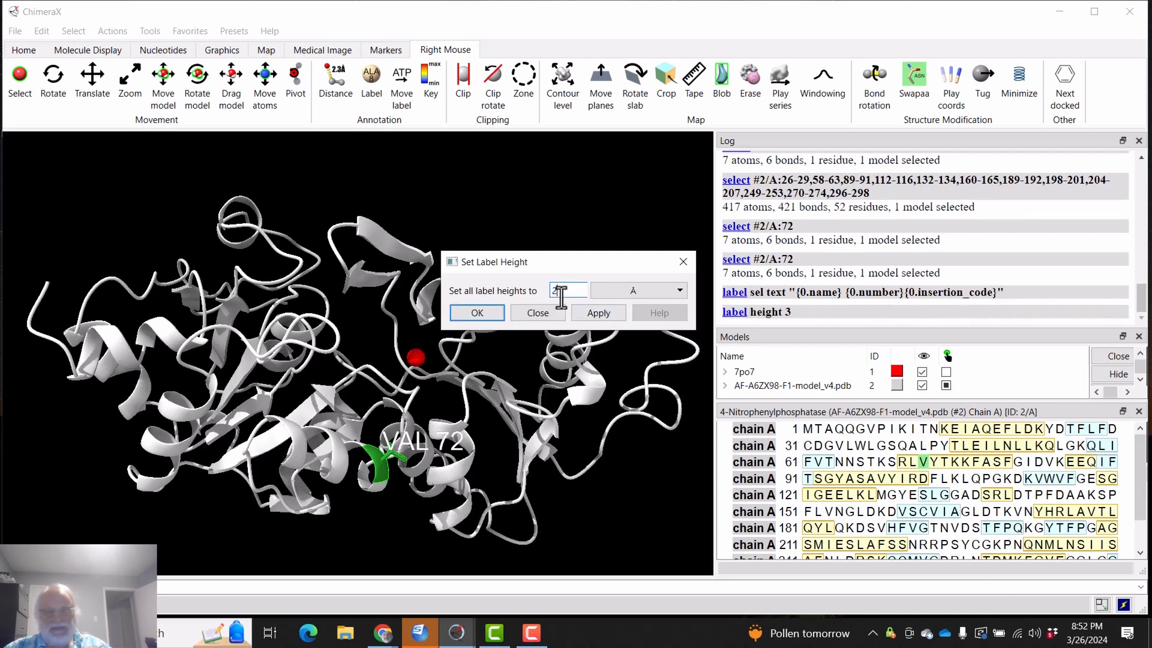
{"action": "type", "text": "2"}
{"action": "left_click", "coordinate": [598, 313]}
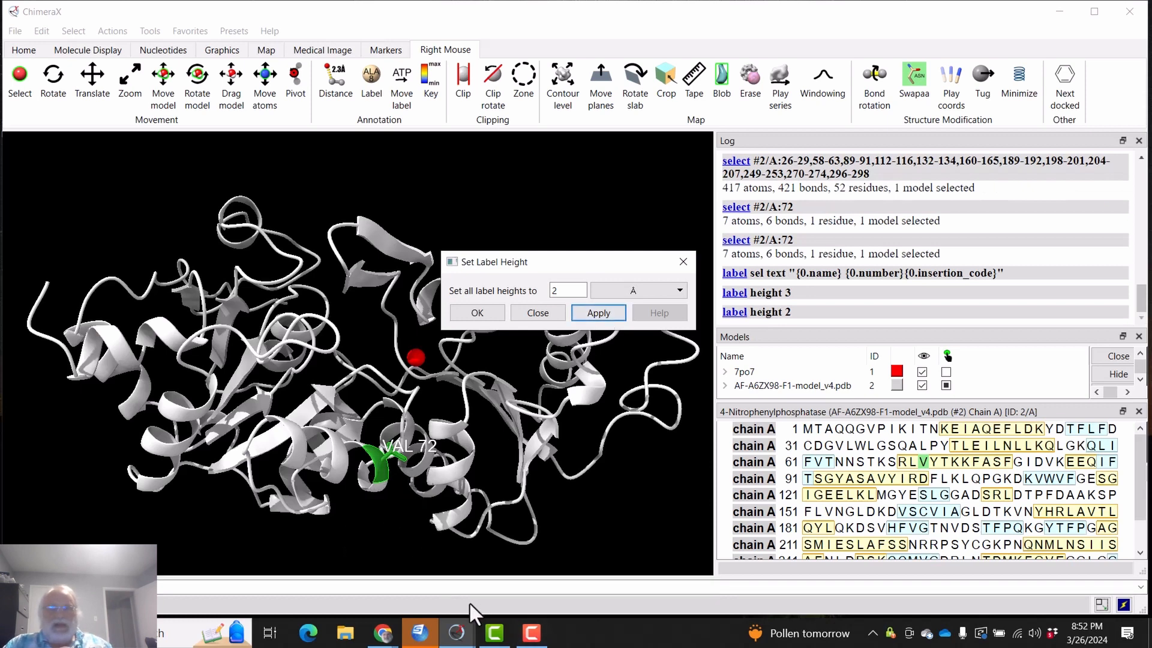
{"action": "left_click", "coordinate": [478, 312]}
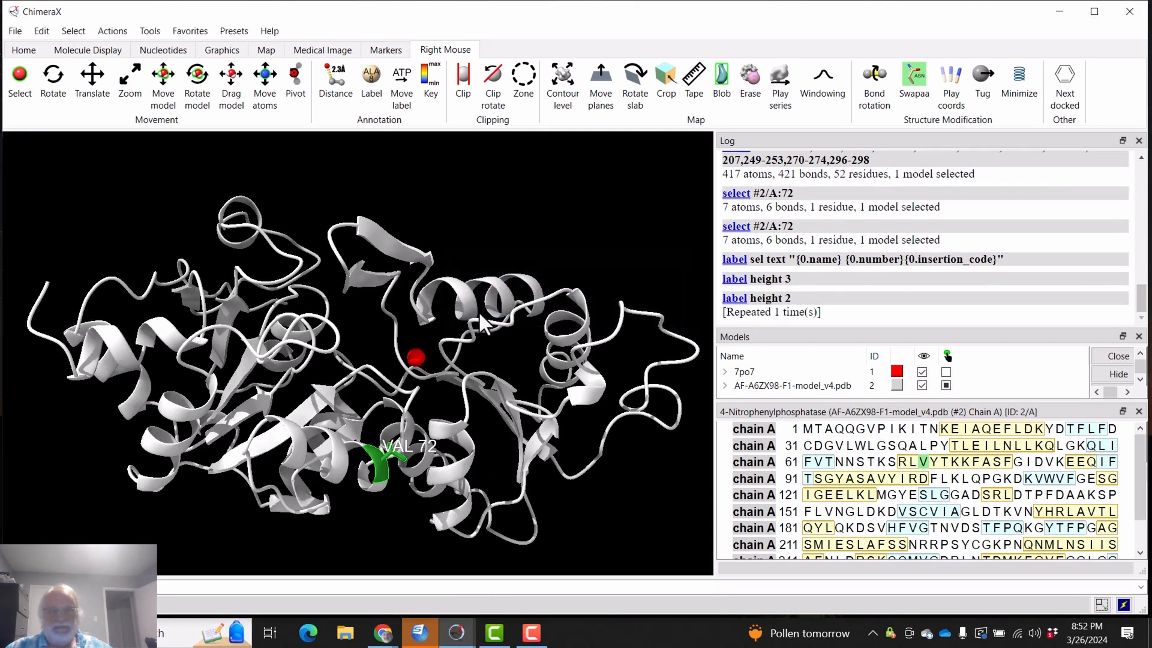
{"action": "left_click", "coordinate": [15, 31]}
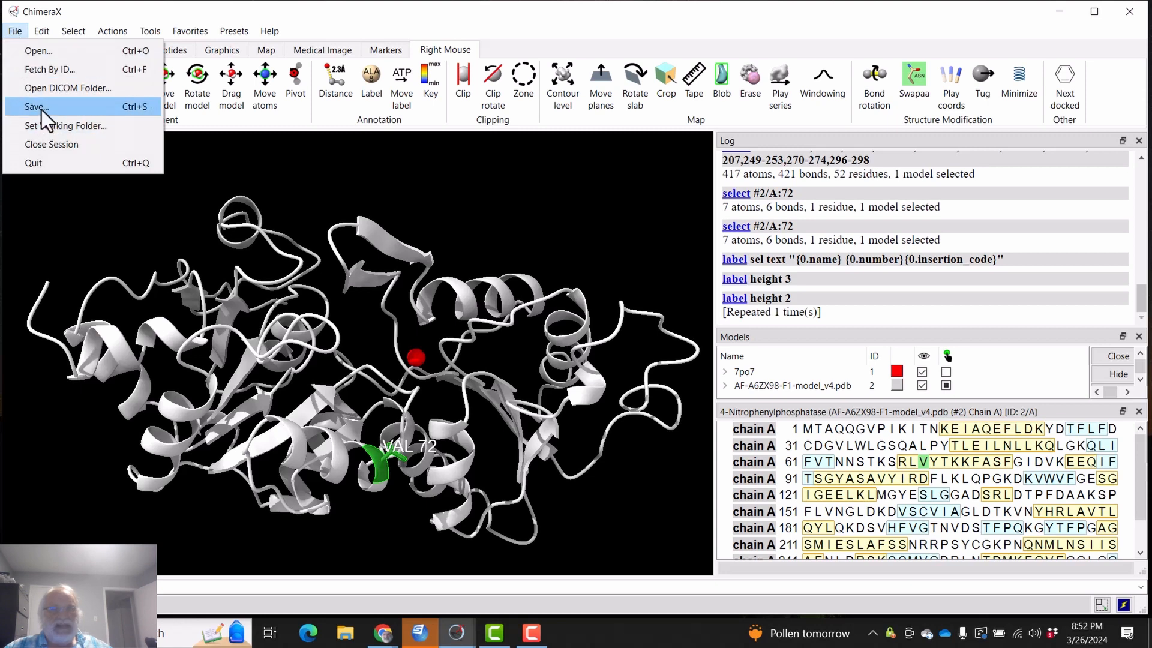
{"action": "left_click", "coordinate": [86, 13]}
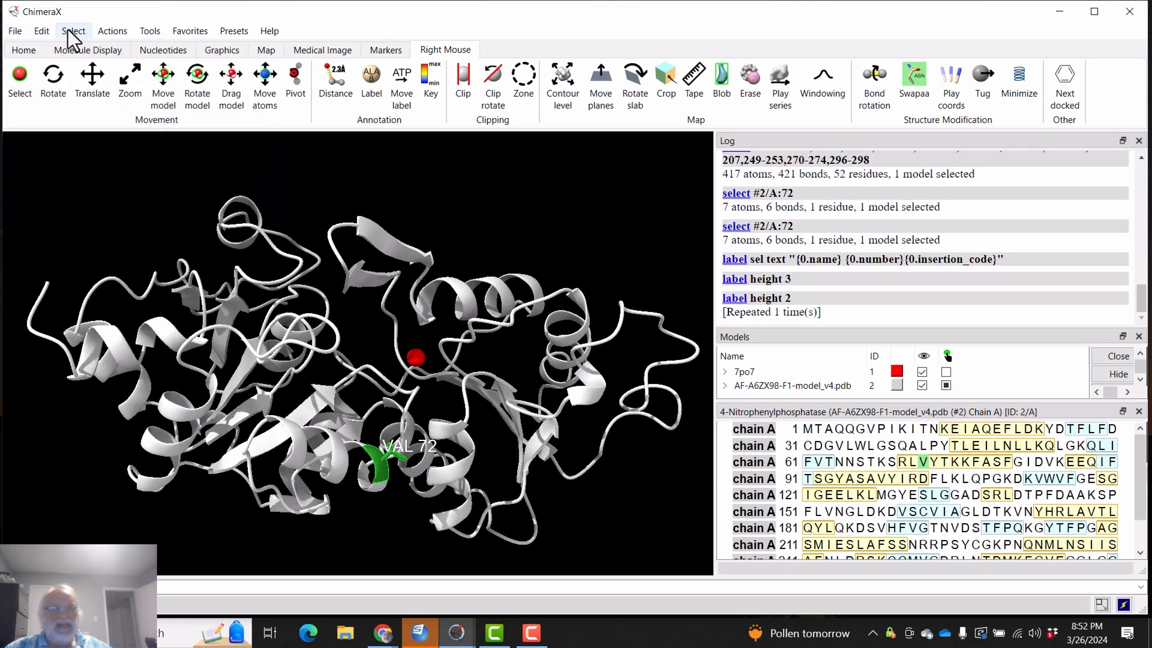
{"action": "left_click", "coordinate": [69, 32]}
{"action": "left_click", "coordinate": [100, 156]}
{"action": "left_click", "coordinate": [15, 33]}
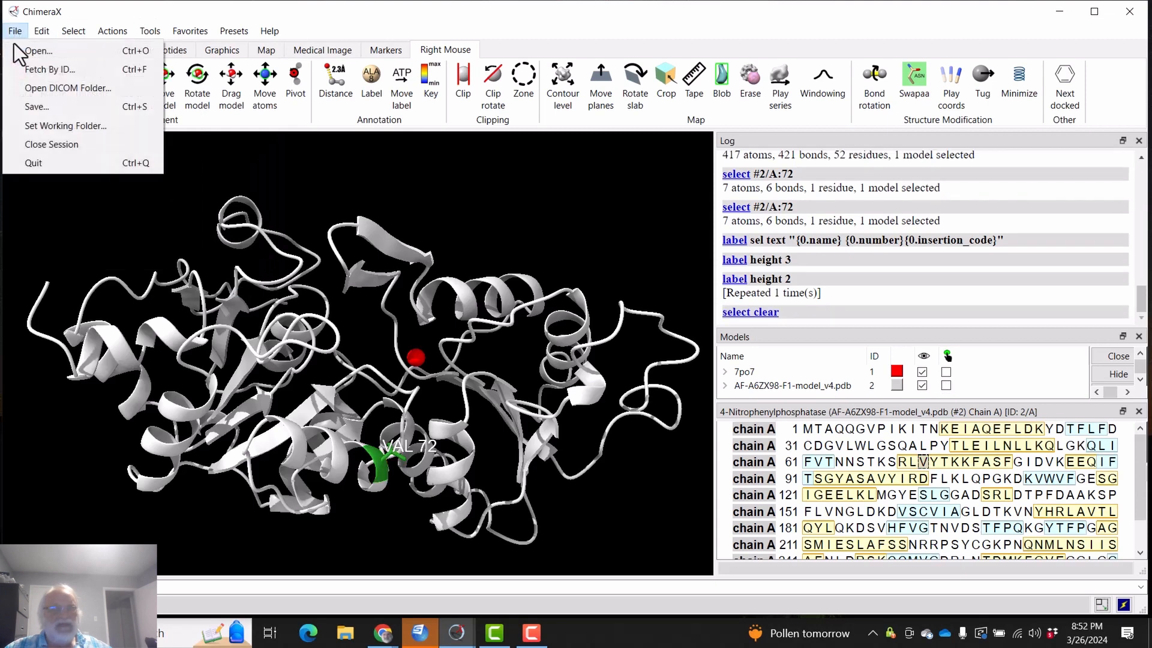
{"action": "left_click", "coordinate": [31, 108]}
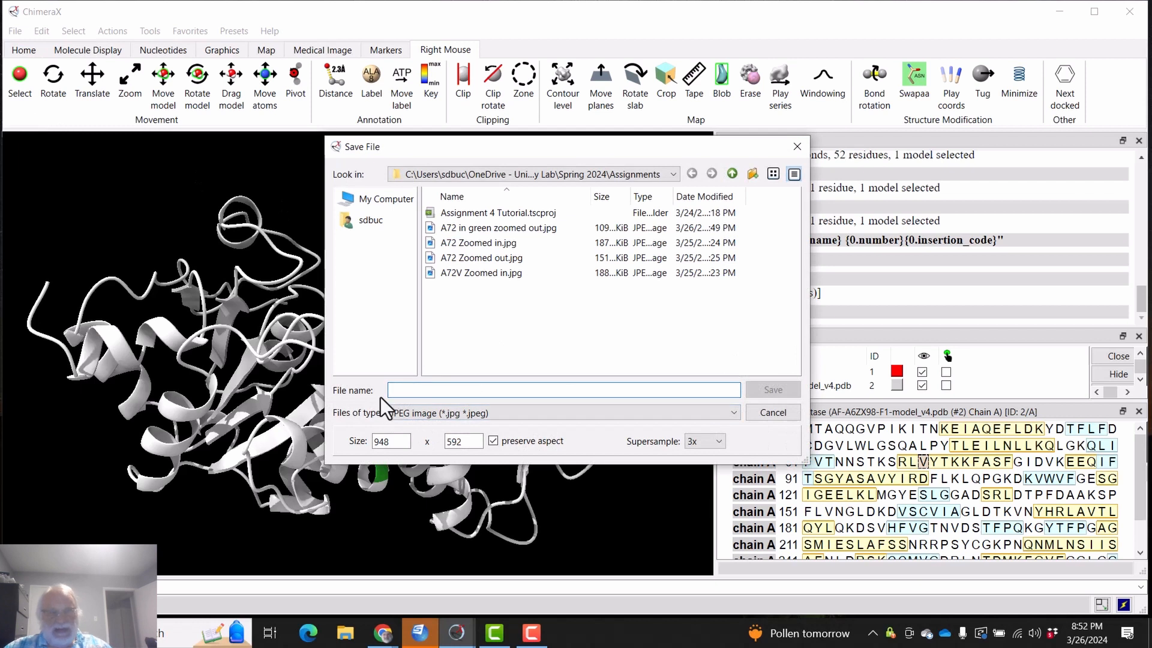
{"action": "type", "text": "A72"}
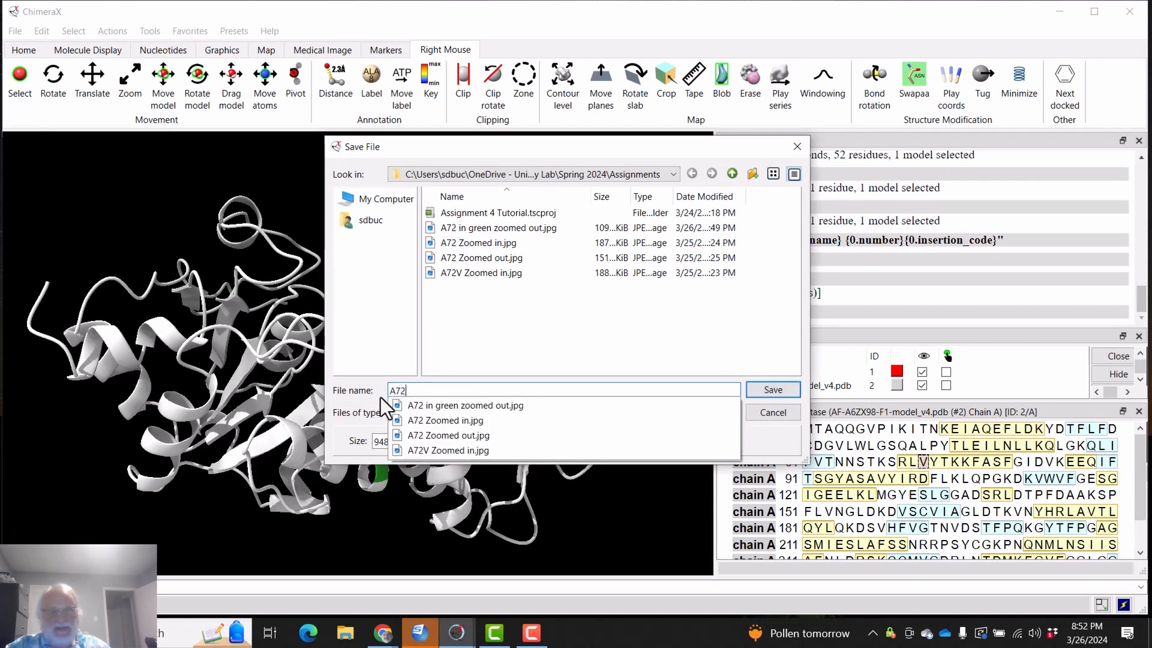
{"action": "type", "text": "V"}
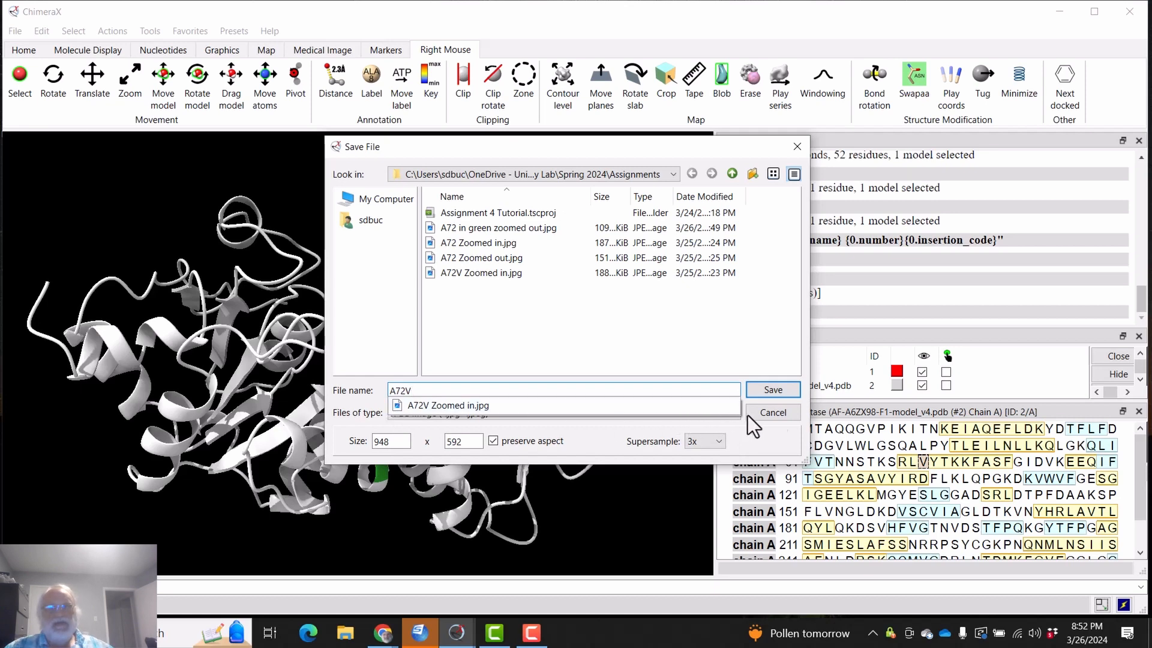
{"action": "left_click", "coordinate": [781, 412]}
{"action": "left_click", "coordinate": [781, 412]}
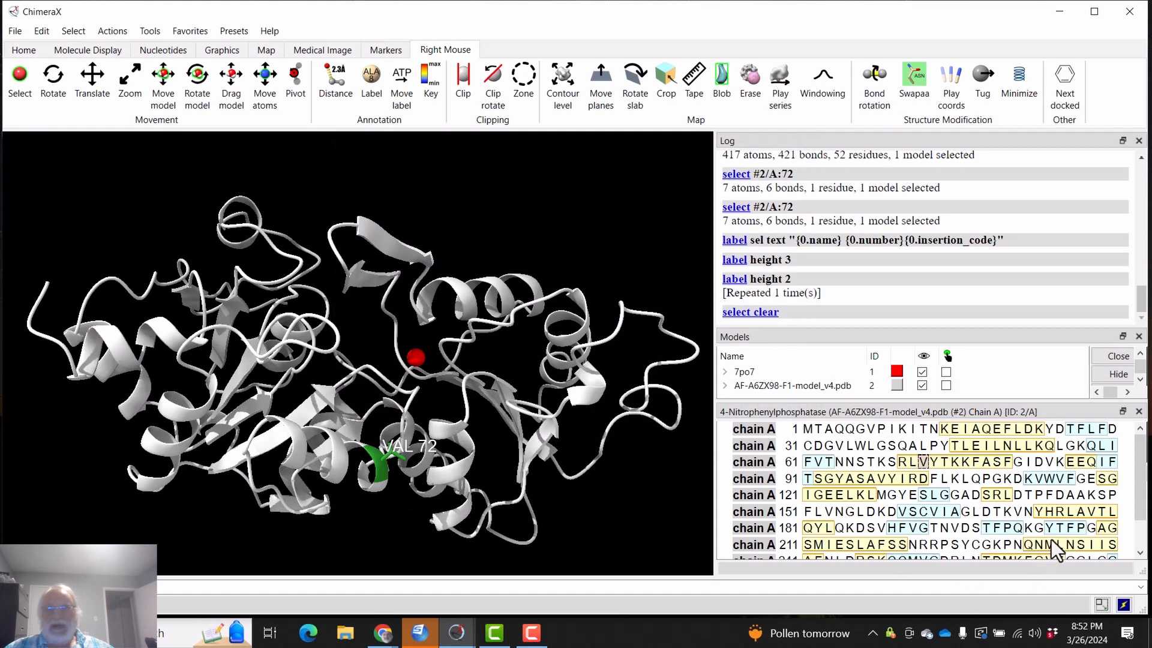
Step: Color valine 72 of chain A cyan and clear the selection
{"action": "left_click", "coordinate": [923, 462]}
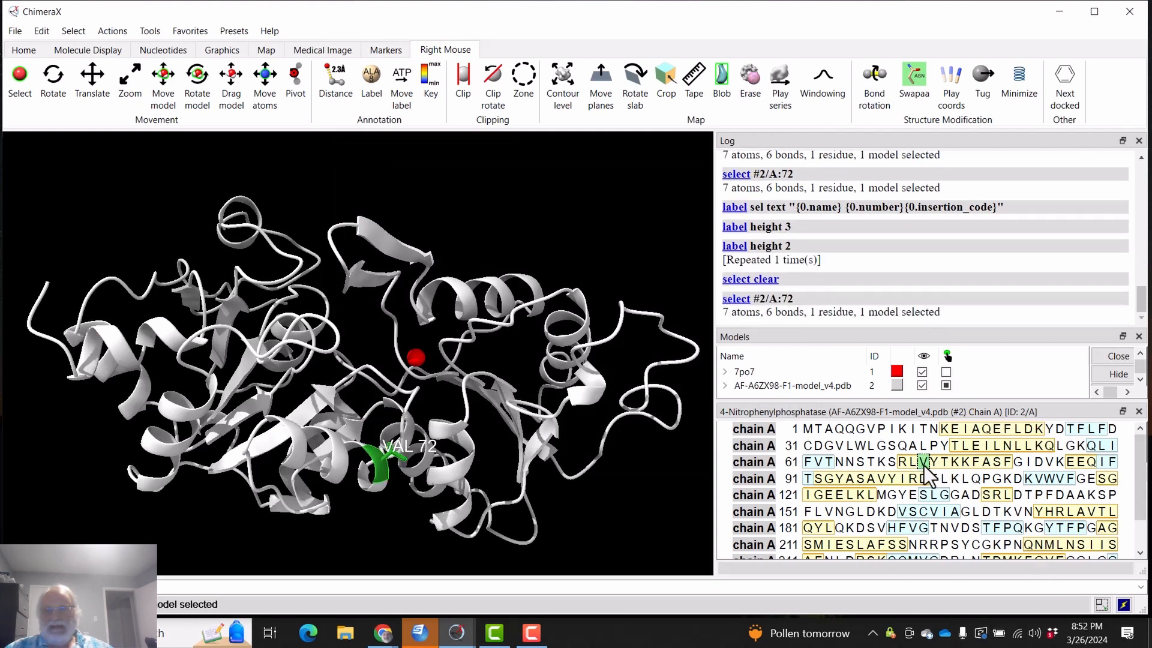
{"action": "left_click", "coordinate": [923, 464]}
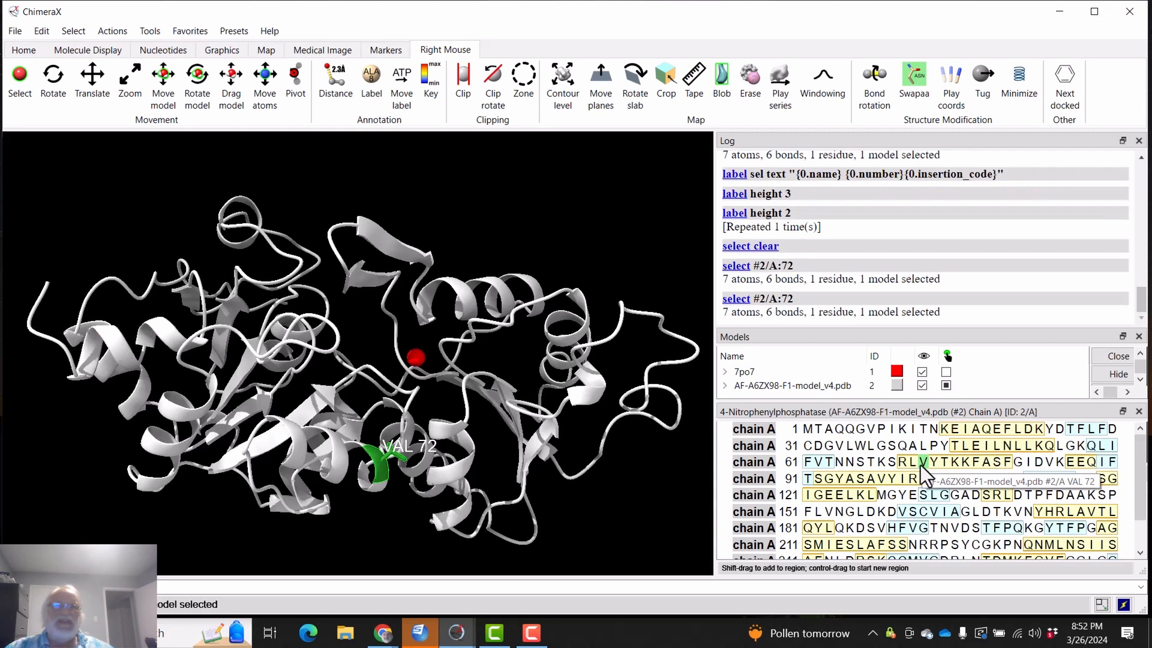
{"action": "left_click", "coordinate": [112, 33]}
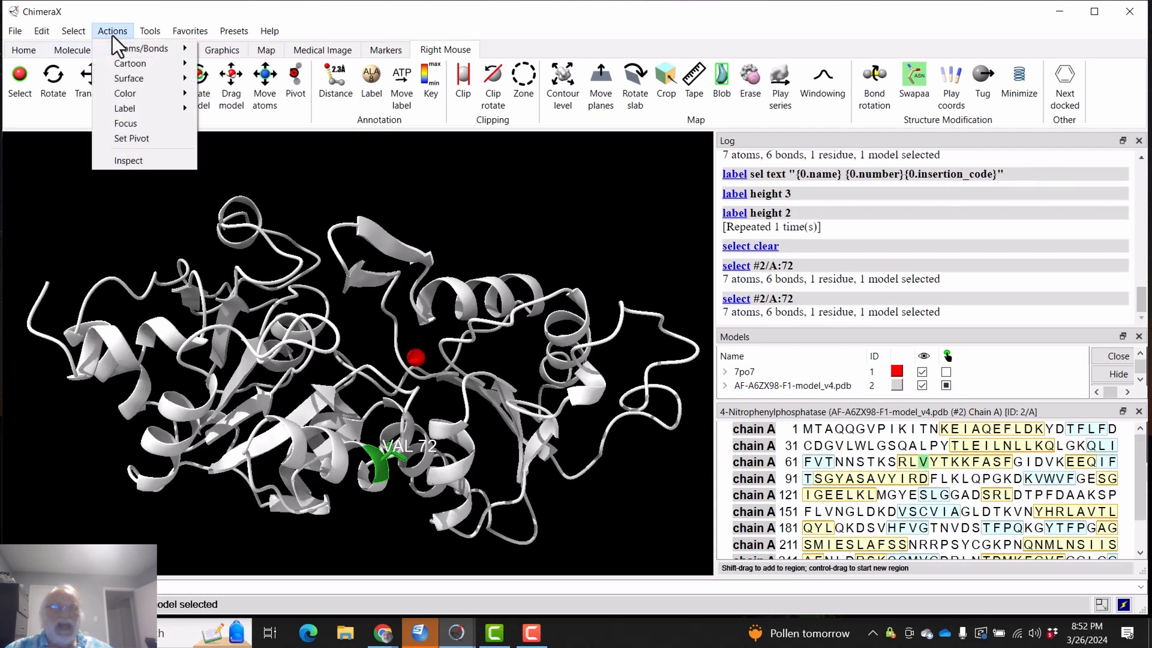
{"action": "mouse_move", "coordinate": [136, 96]}
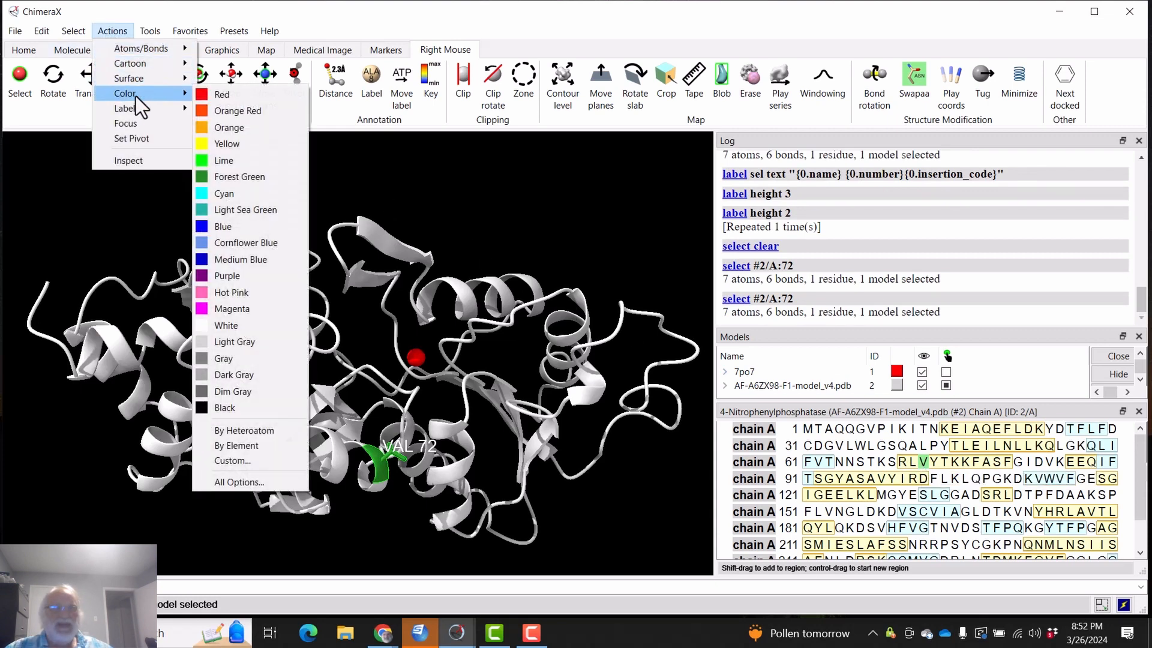
{"action": "left_click", "coordinate": [229, 194]}
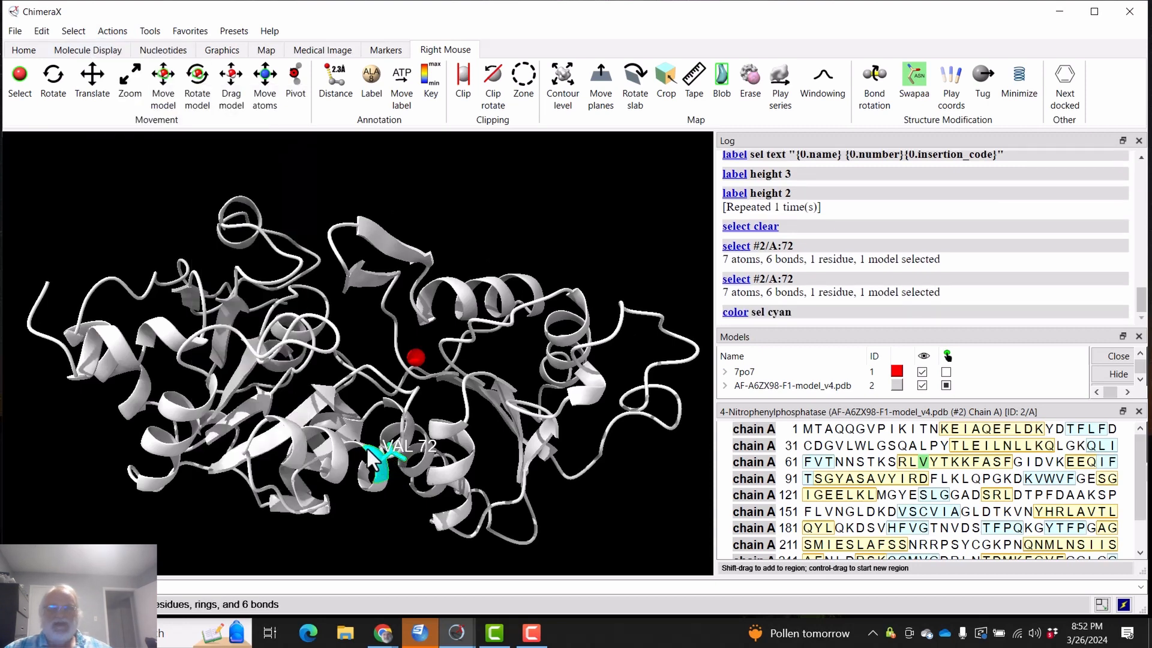
{"action": "mouse_move", "coordinate": [367, 449]}
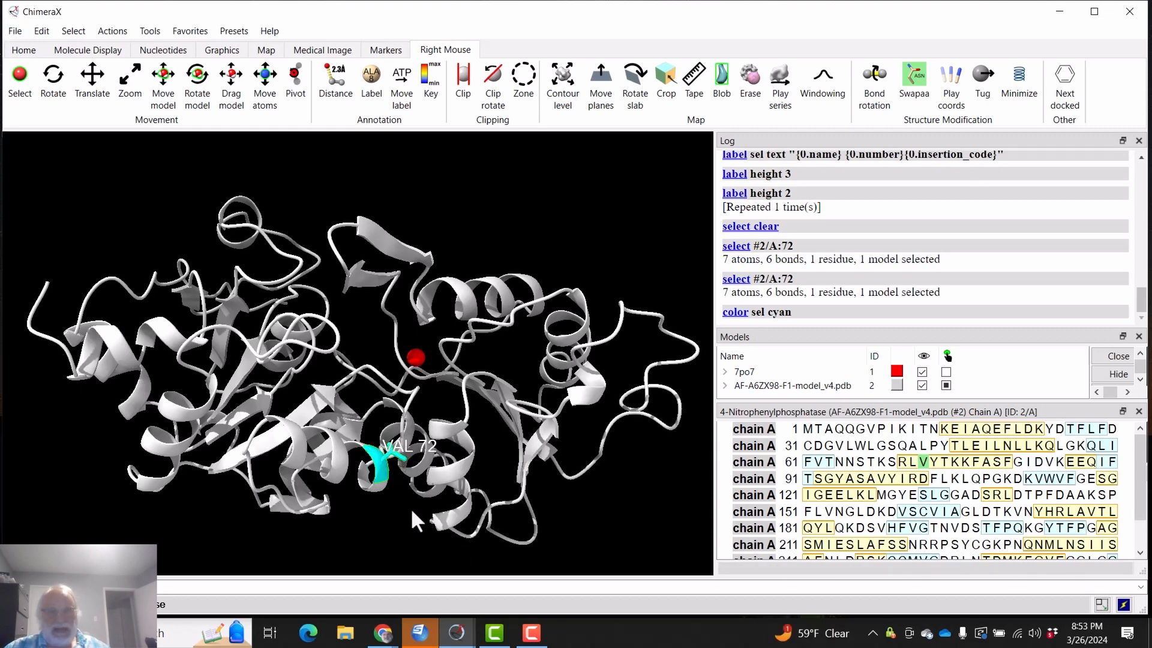
{"action": "left_click", "coordinate": [77, 32]}
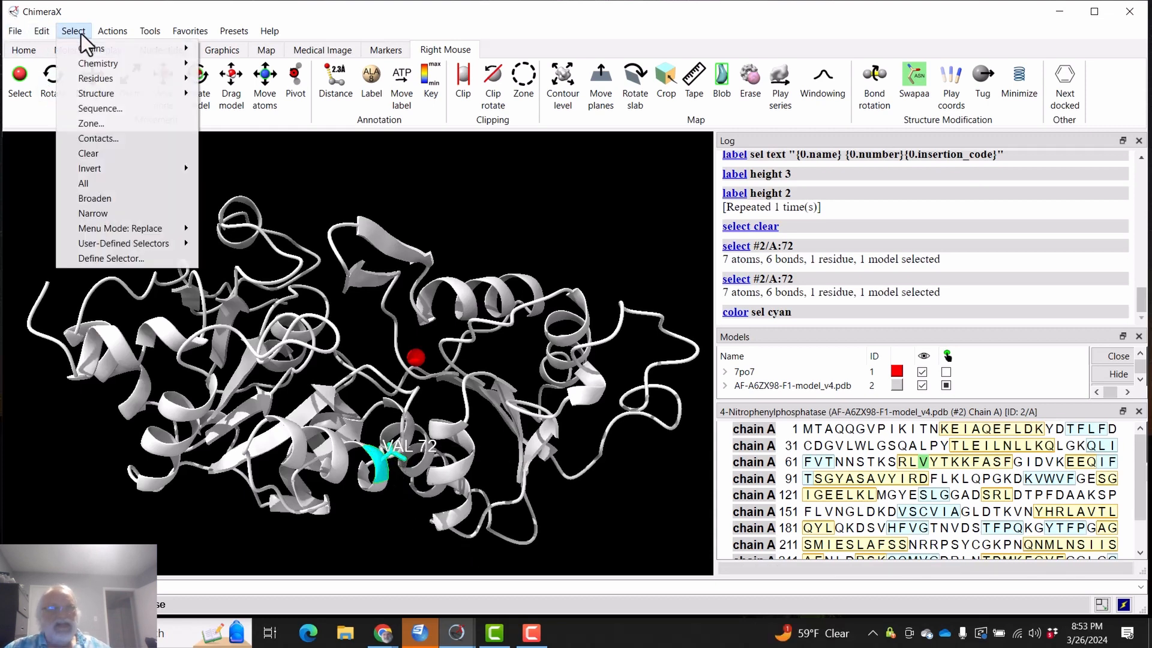
{"action": "left_click", "coordinate": [96, 154]}
Step: Save the zoomed-out view of the labelled cyan valine 72 as a JPEG image named "A72V labelled zoomed out"
{"action": "left_click", "coordinate": [12, 31]}
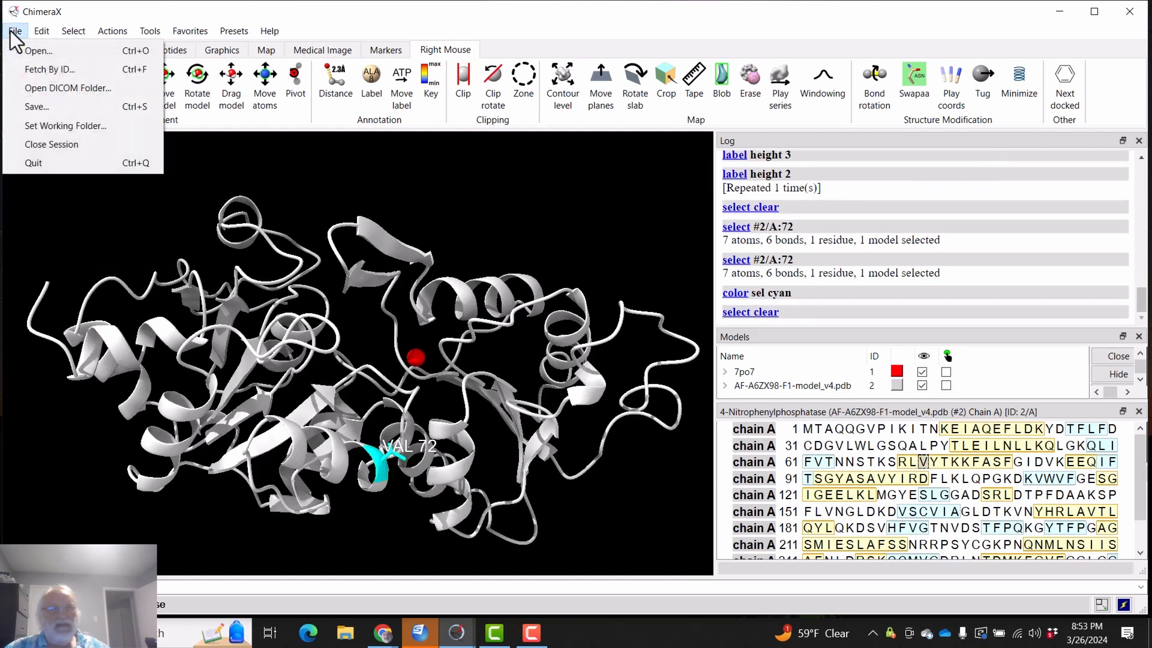
{"action": "left_click", "coordinate": [38, 108]}
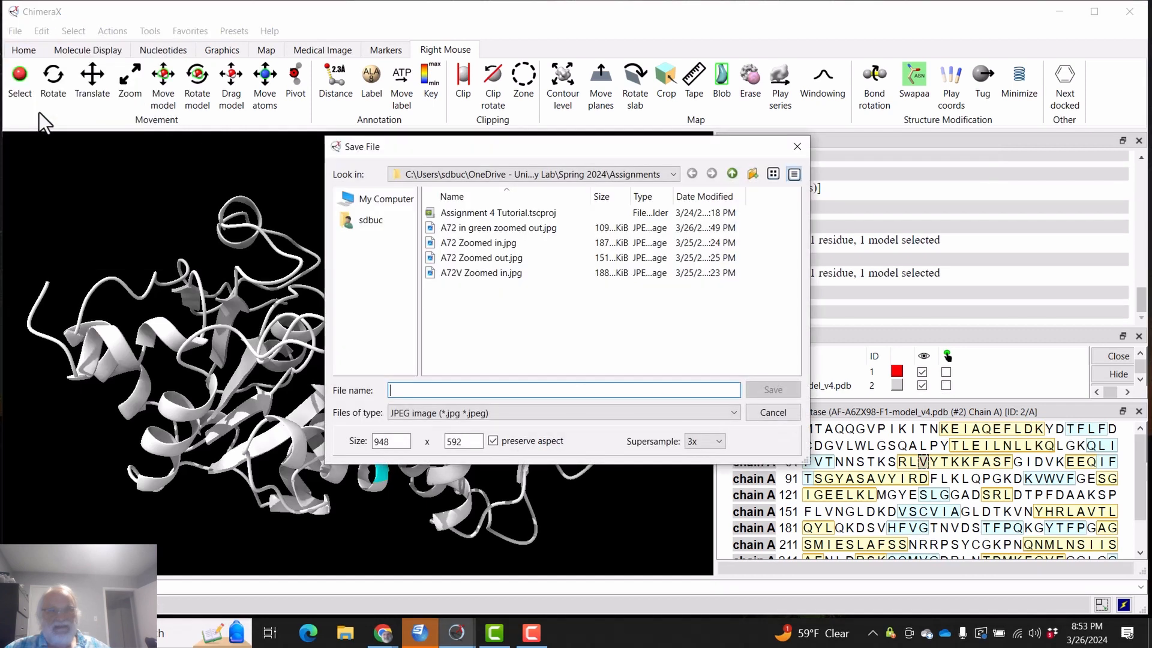
{"action": "type", "text": "A"}
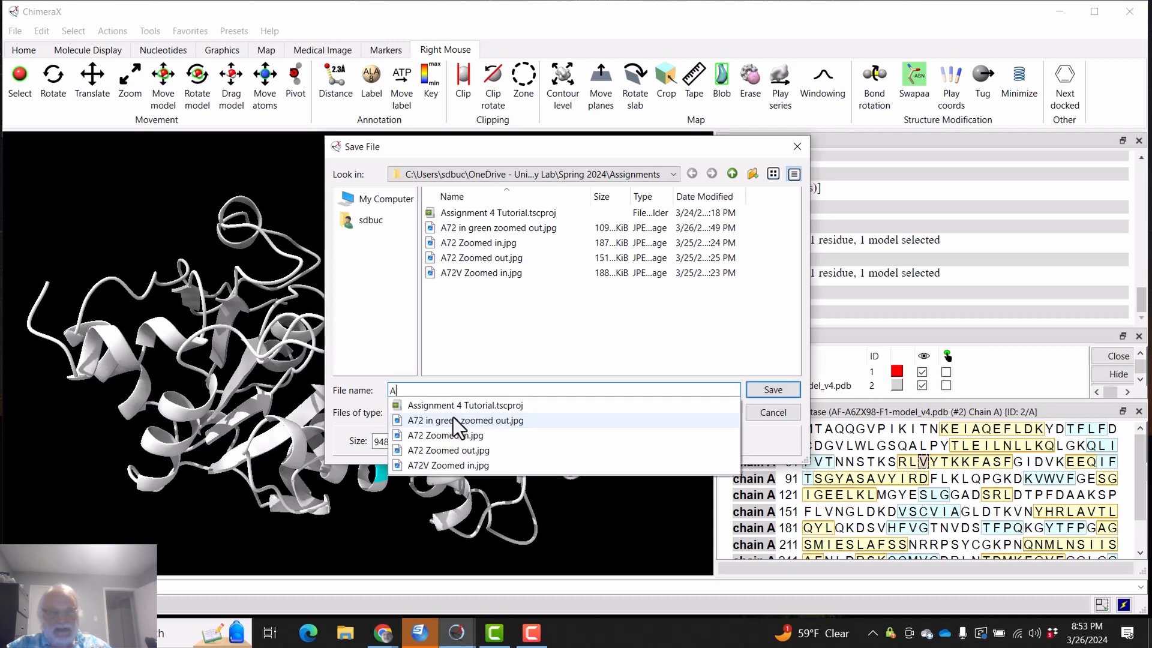
{"action": "type", "text": "72"}
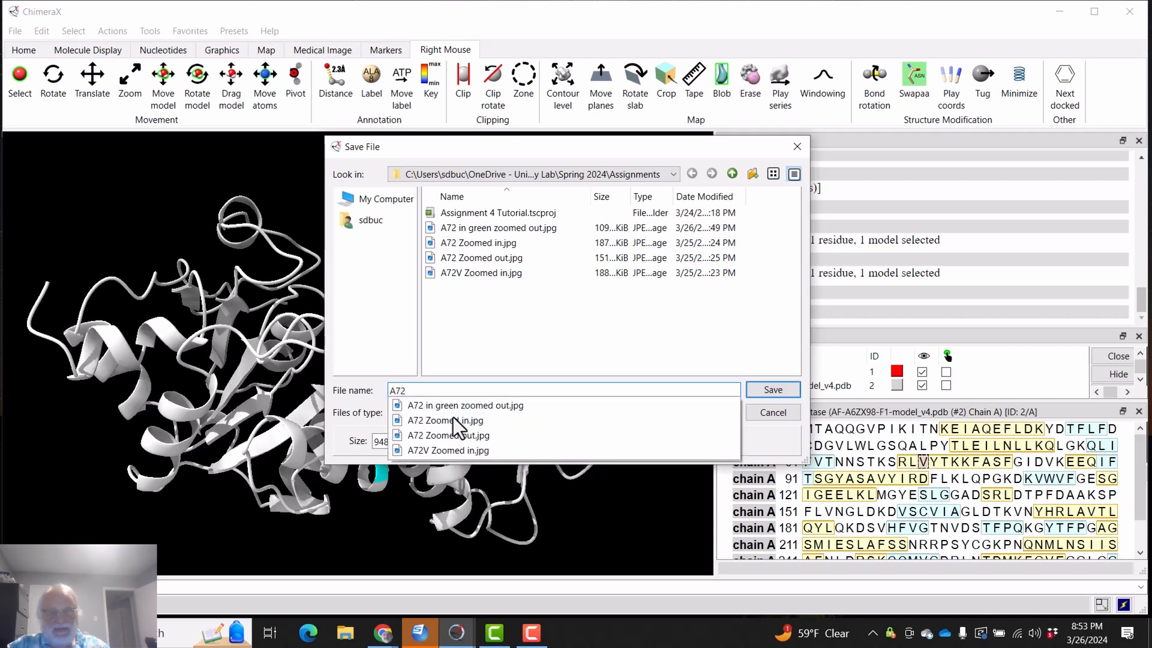
{"action": "type", "text": "V labelled zo"}
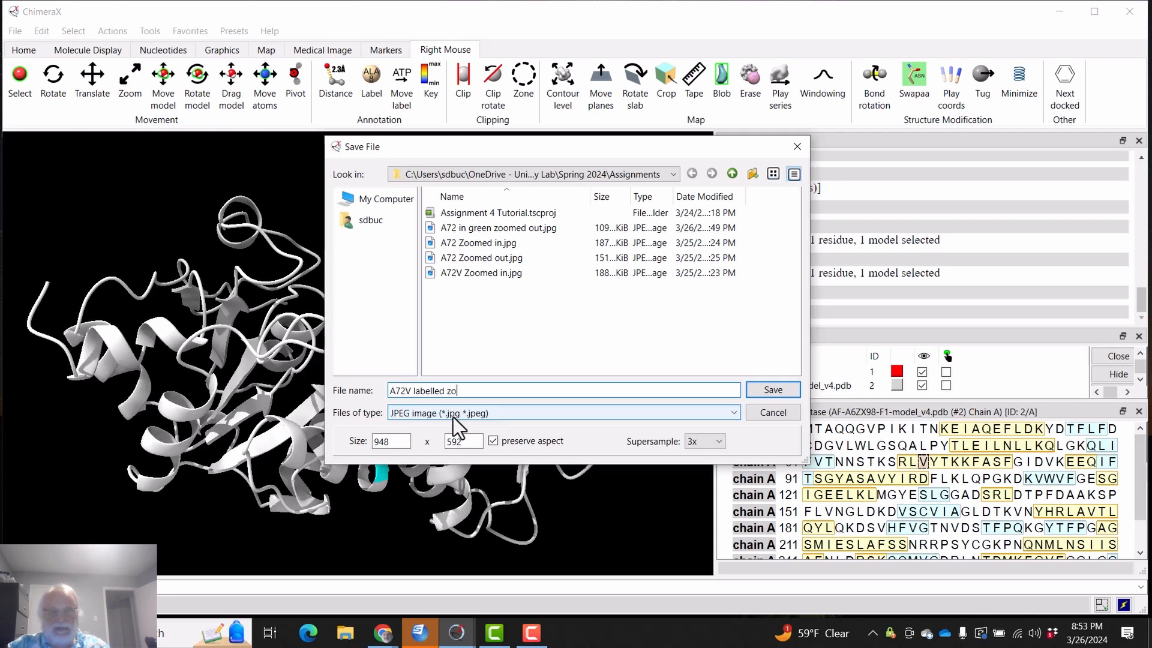
{"action": "type", "text": "omed out"}
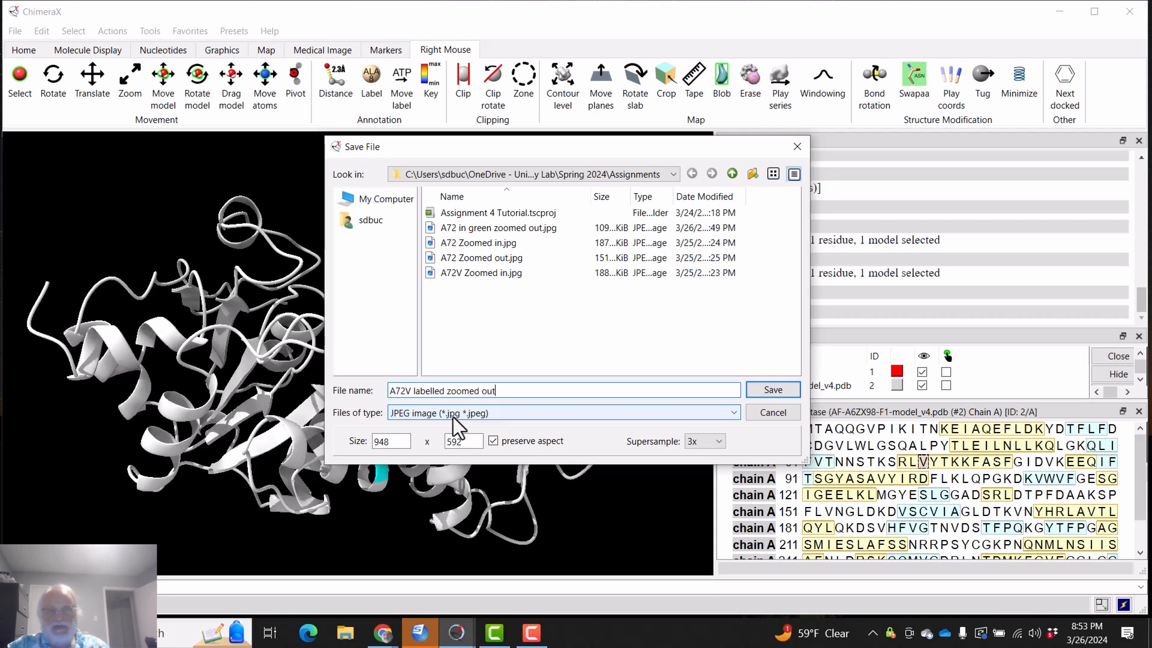
{"action": "left_click", "coordinate": [772, 389]}
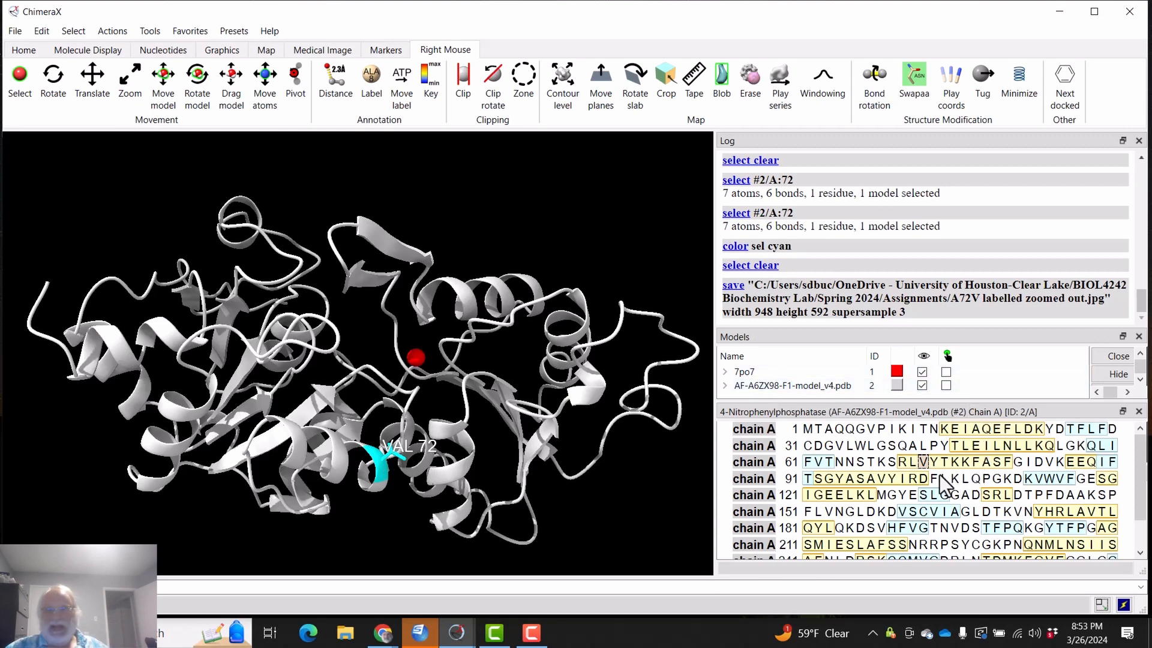
Step: Select valine 72 of chain A in the sequence and mutate it back to alanine with the Swapaa mouse mode
{"action": "left_click", "coordinate": [923, 464]}
{"action": "left_click", "coordinate": [924, 465]}
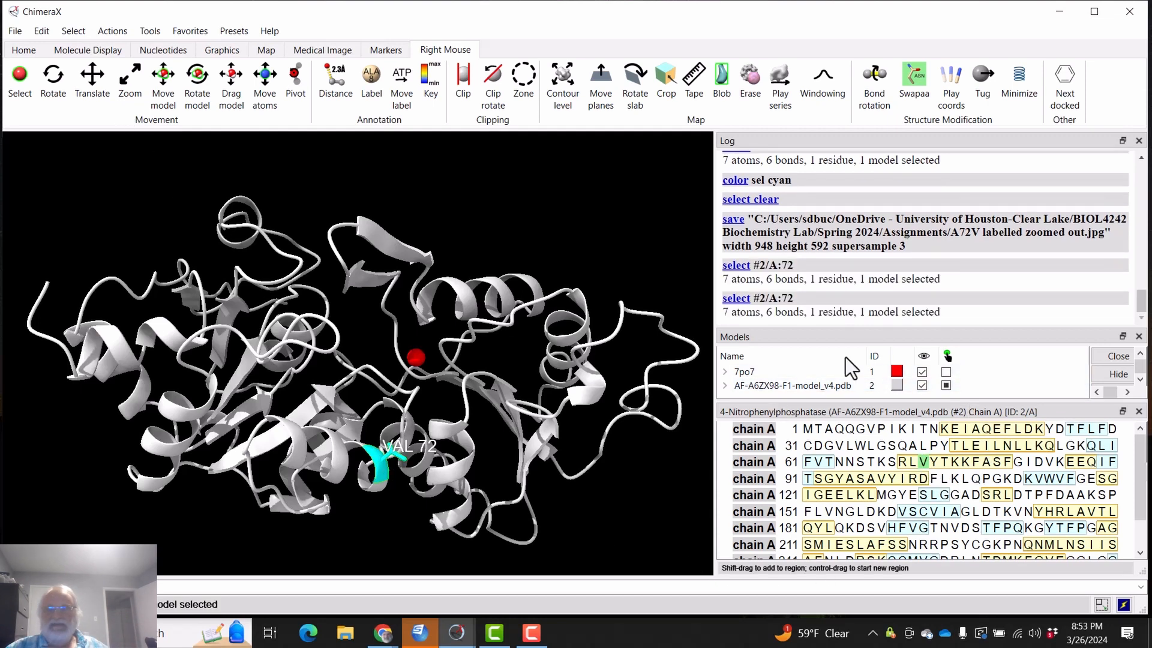
{"action": "left_click", "coordinate": [915, 81]}
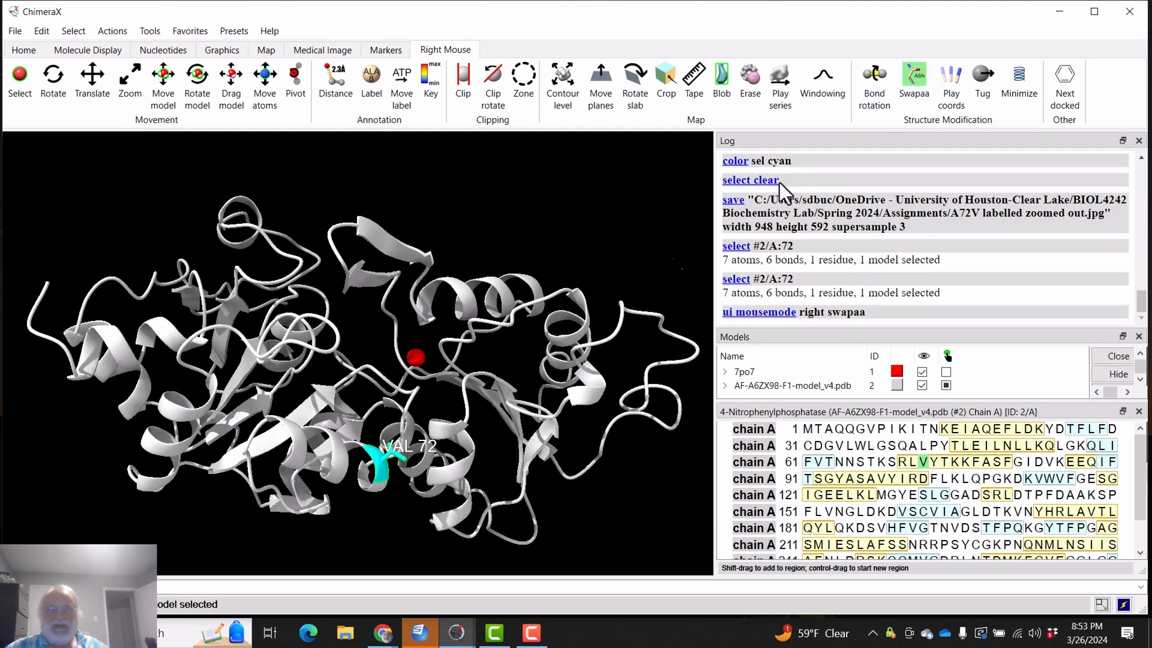
{"action": "right_click_drag", "start_coordinate": [384, 456], "coordinate": [370, 164]}
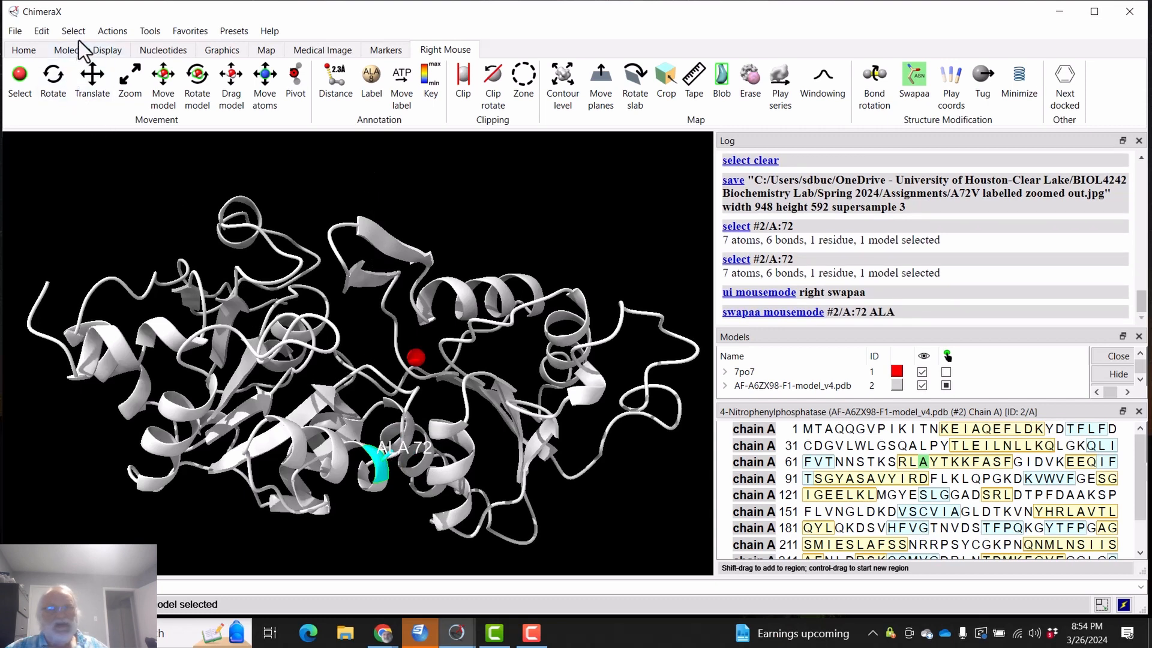
Step: Color the selected residue 72 forest green
{"action": "left_click", "coordinate": [114, 33]}
{"action": "mouse_move", "coordinate": [154, 96]}
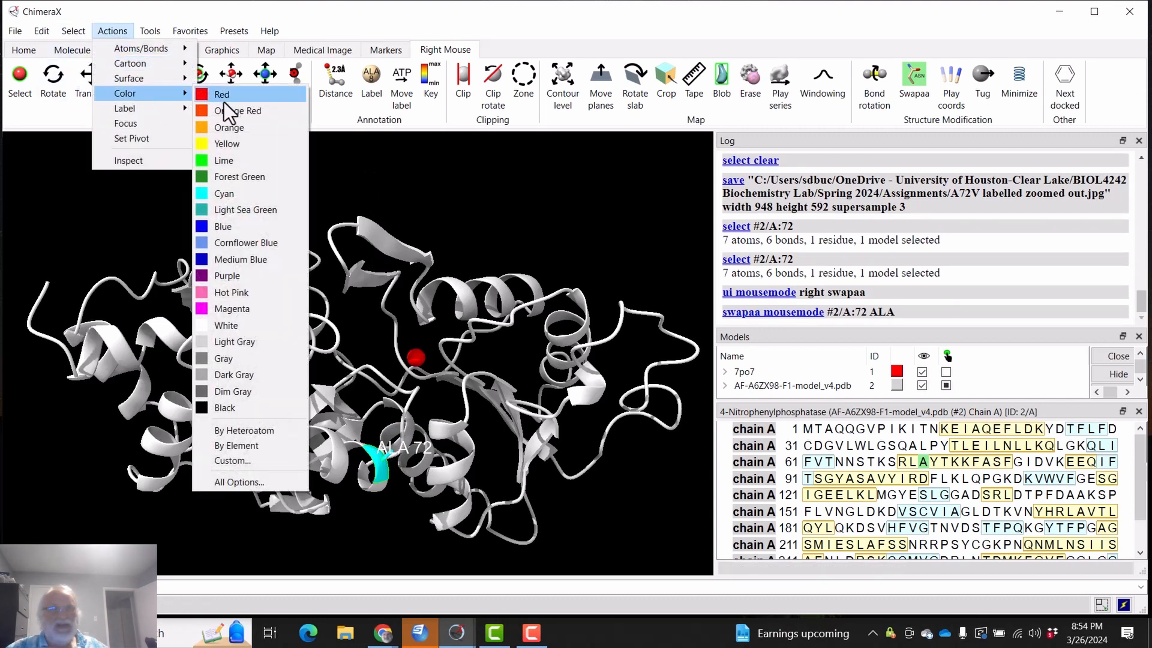
{"action": "left_click", "coordinate": [246, 175]}
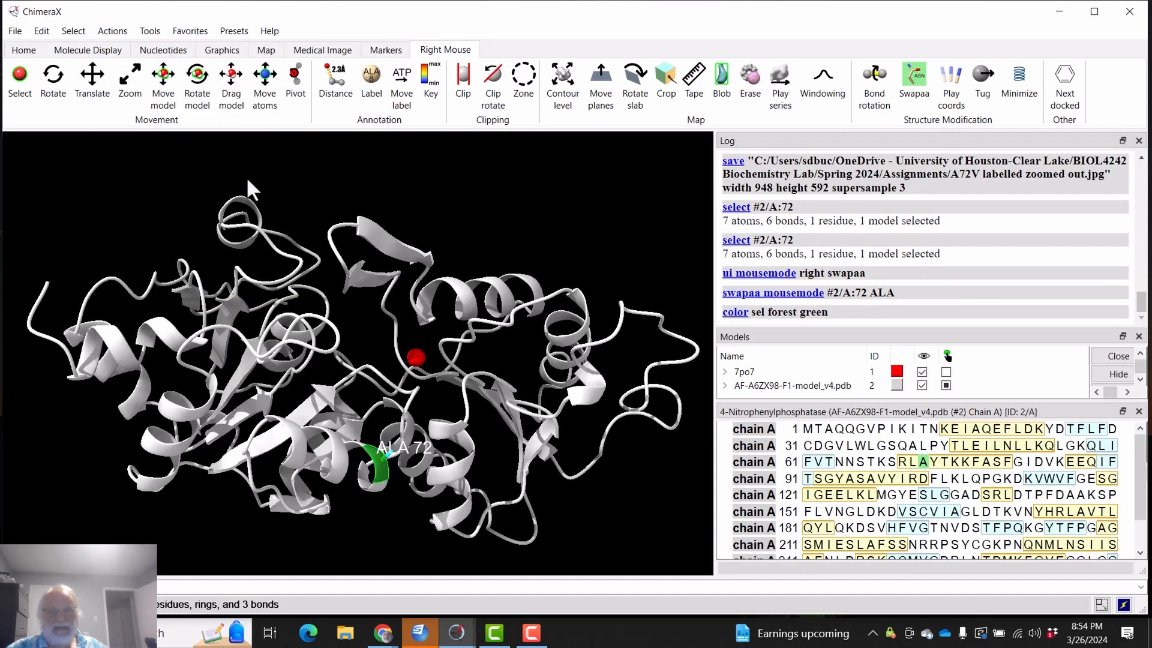
Step: Save the zoomed-out view of the labelled green alanine 72 as a JPEG image named "A72 green labelled zoomed out"
{"action": "left_click", "coordinate": [15, 32]}
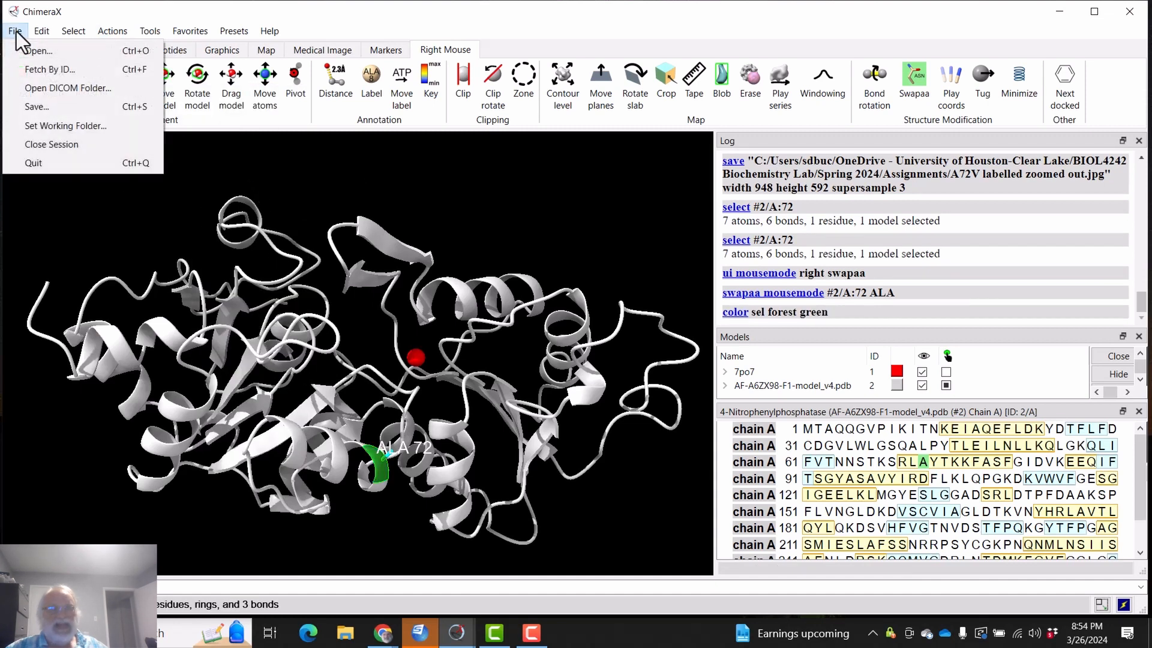
{"action": "left_click", "coordinate": [47, 109]}
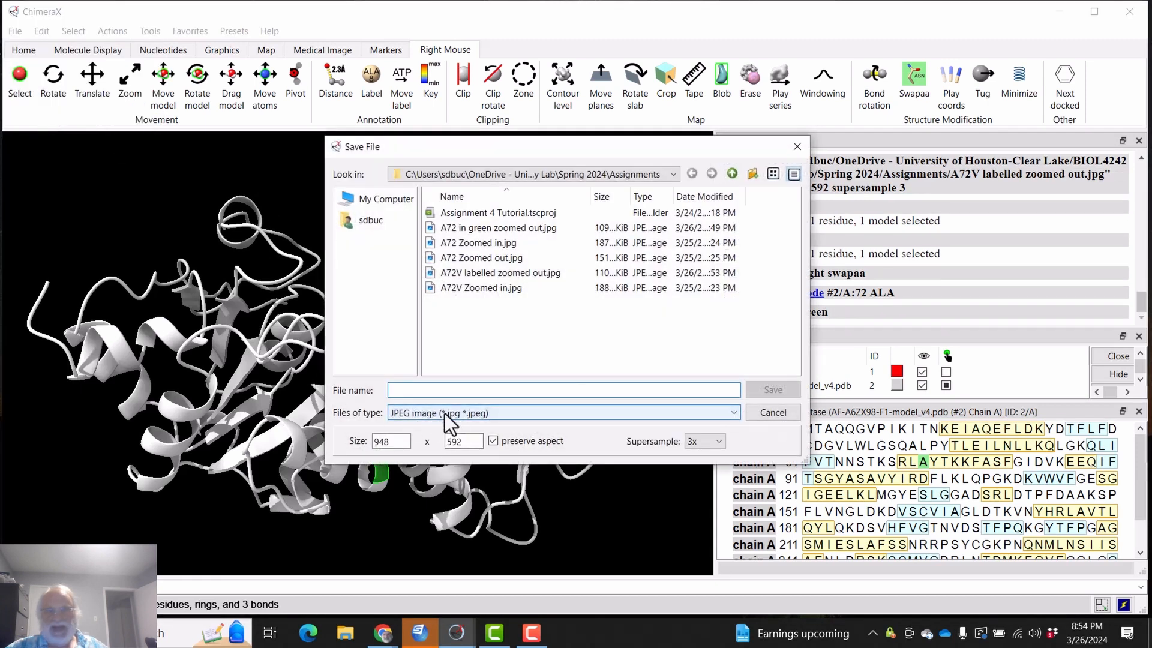
{"action": "left_click", "coordinate": [388, 391]}
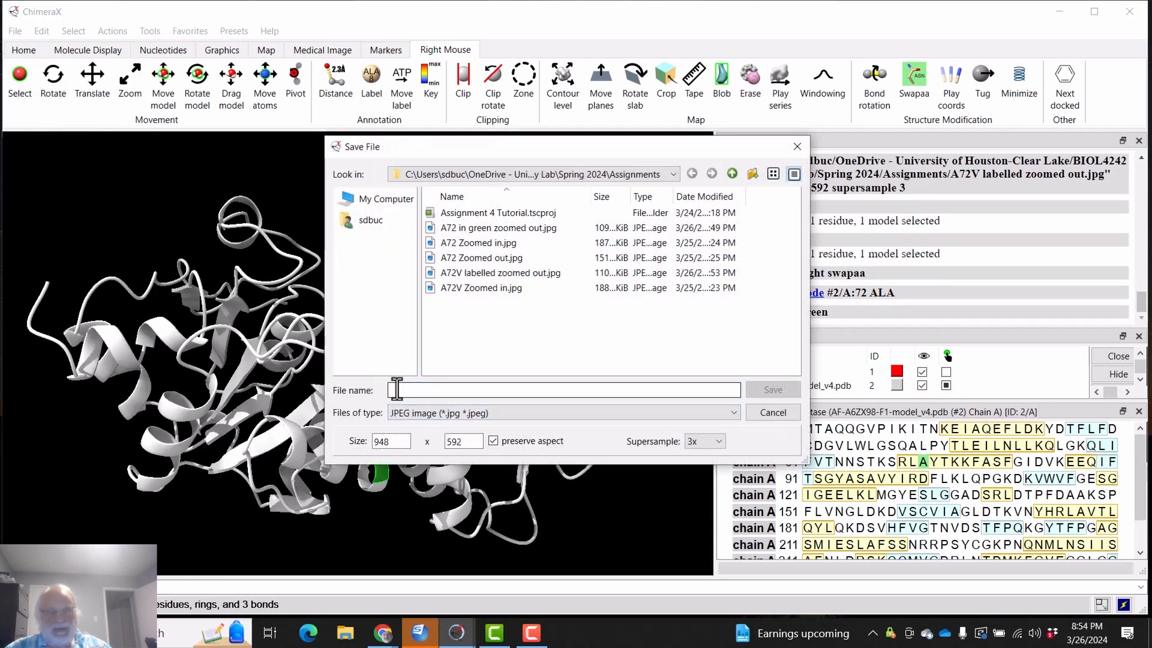
{"action": "type", "text": "A72"}
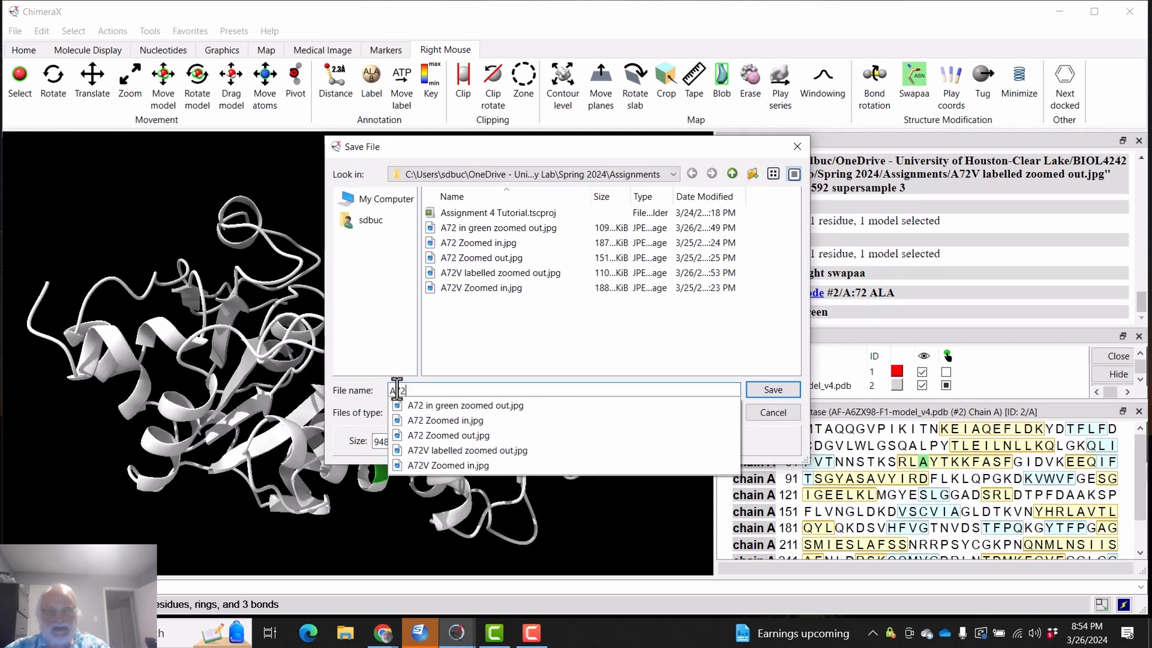
{"action": "type", "text": " gree"}
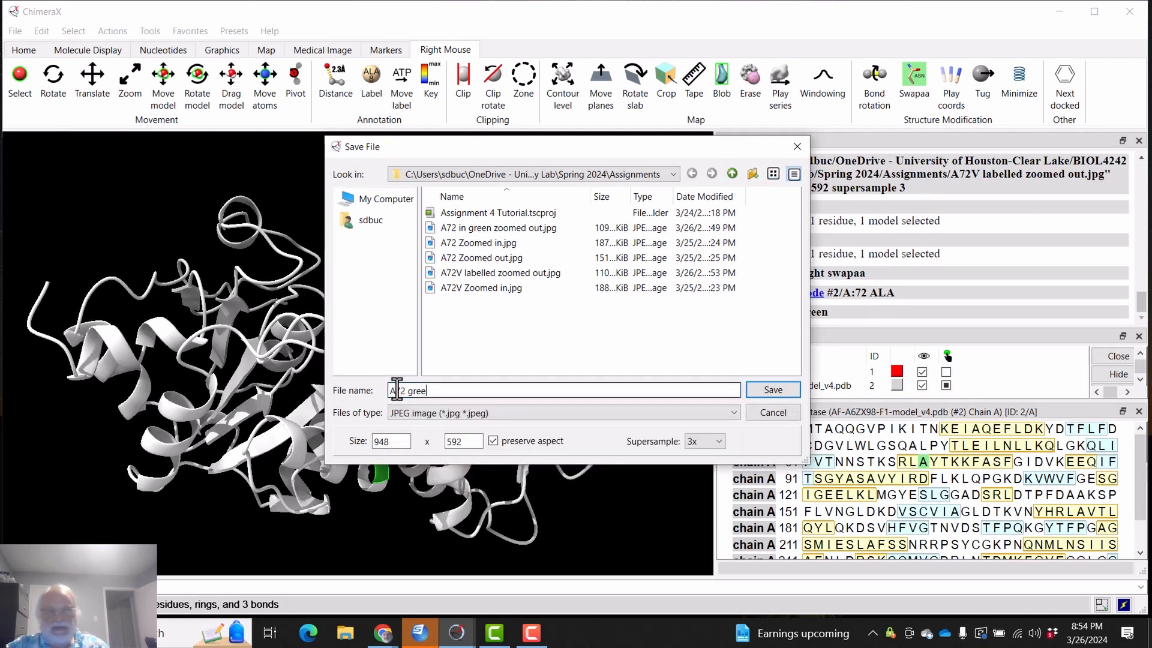
{"action": "type", "text": "n labelled zoo"}
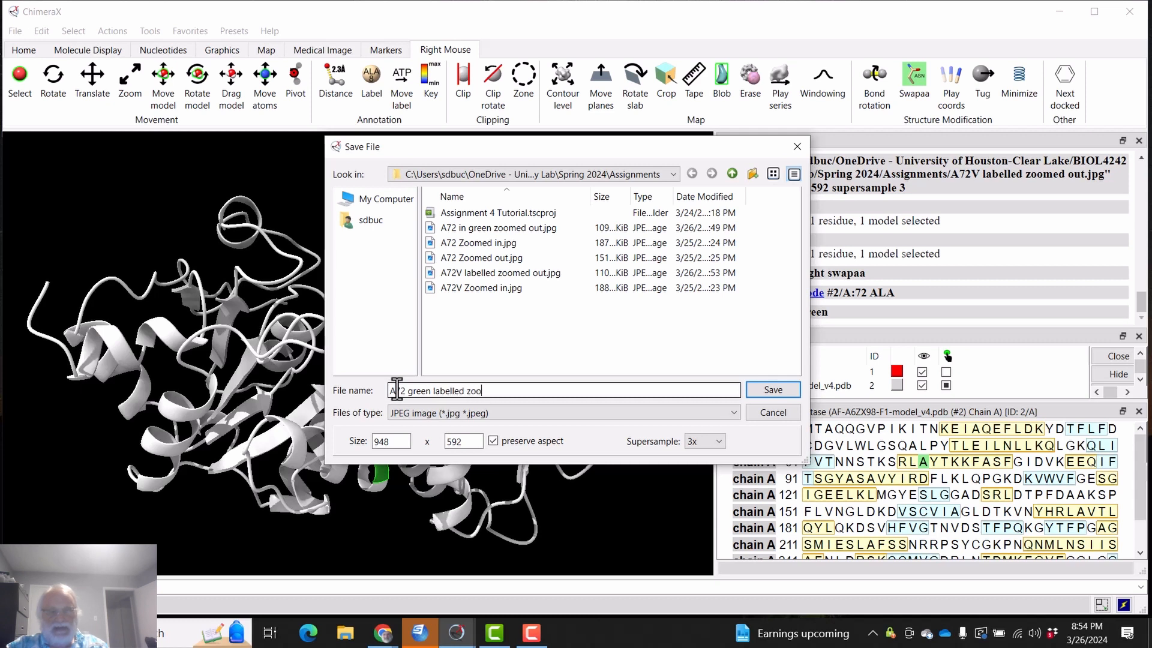
{"action": "type", "text": "med out"}
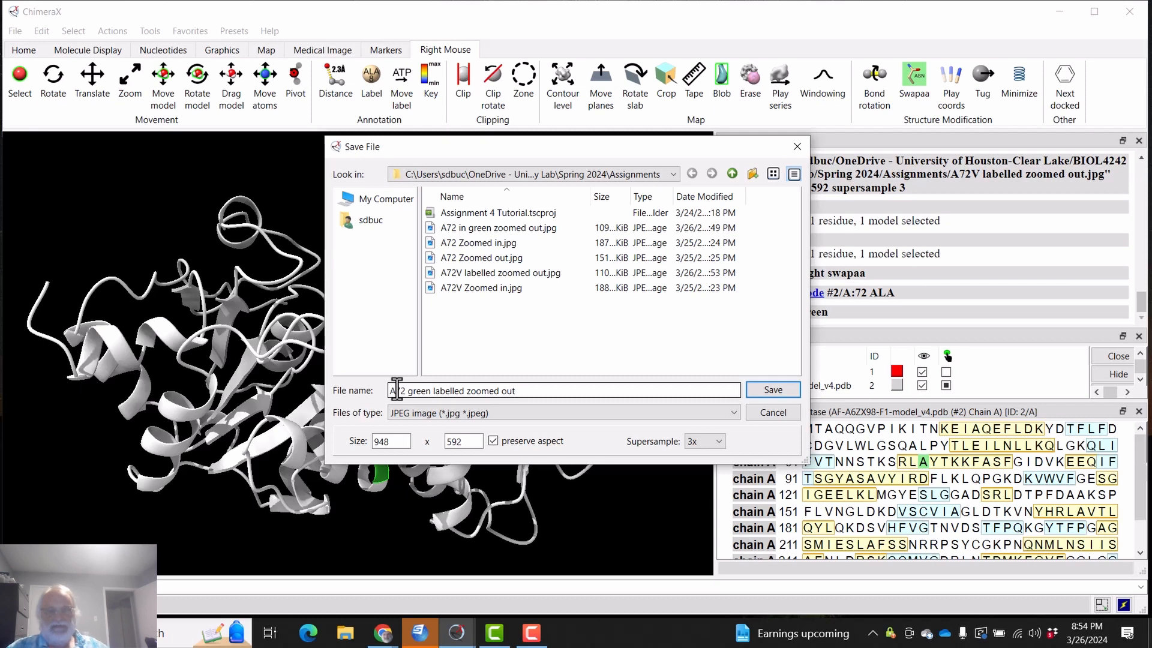
{"action": "left_click", "coordinate": [757, 391]}
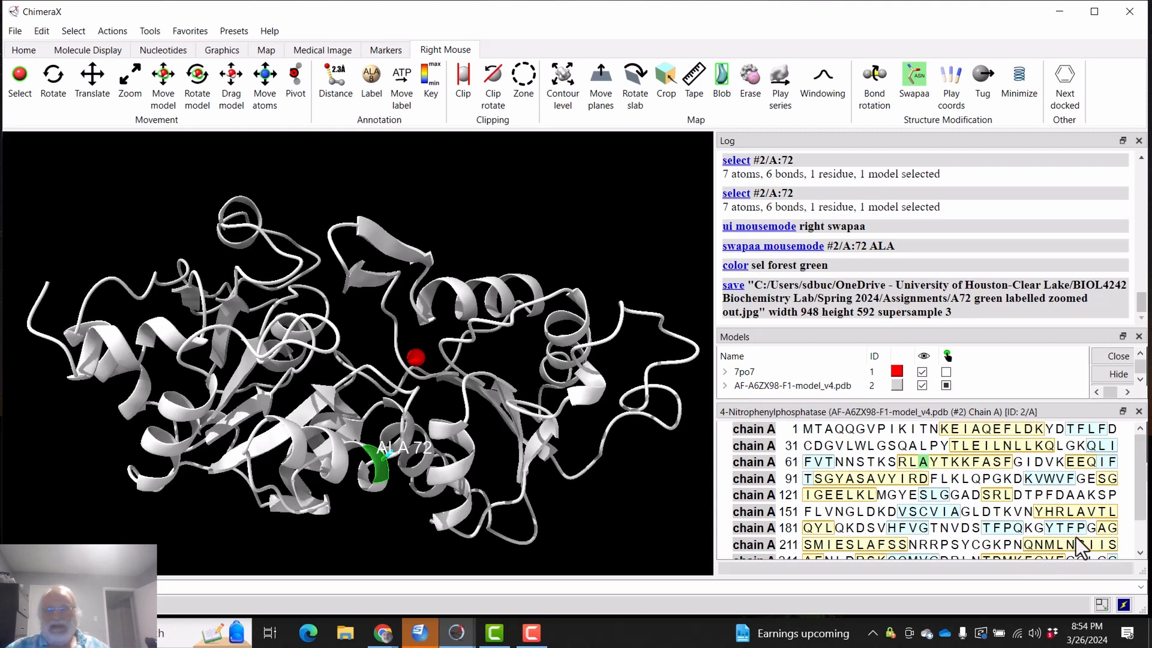
Step: Reselect alanine 72 of chain A in the sequence and apply forest green to the whole residue again
{"action": "left_click", "coordinate": [923, 463]}
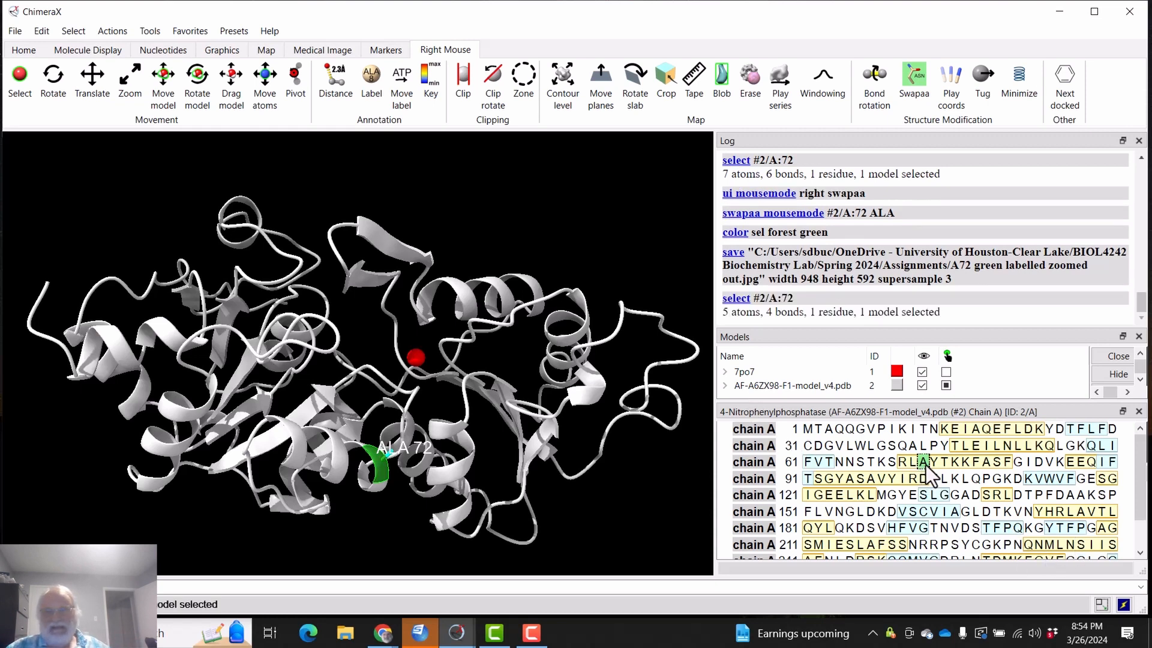
{"action": "left_click", "coordinate": [926, 465]}
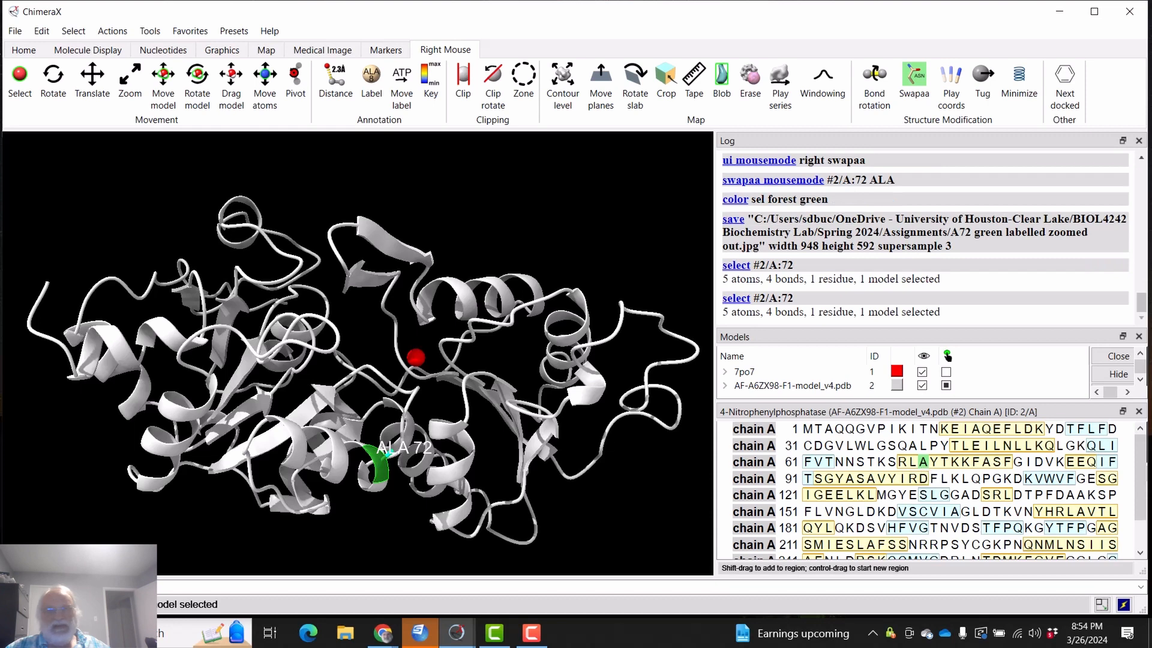
{"action": "left_click", "coordinate": [113, 32]}
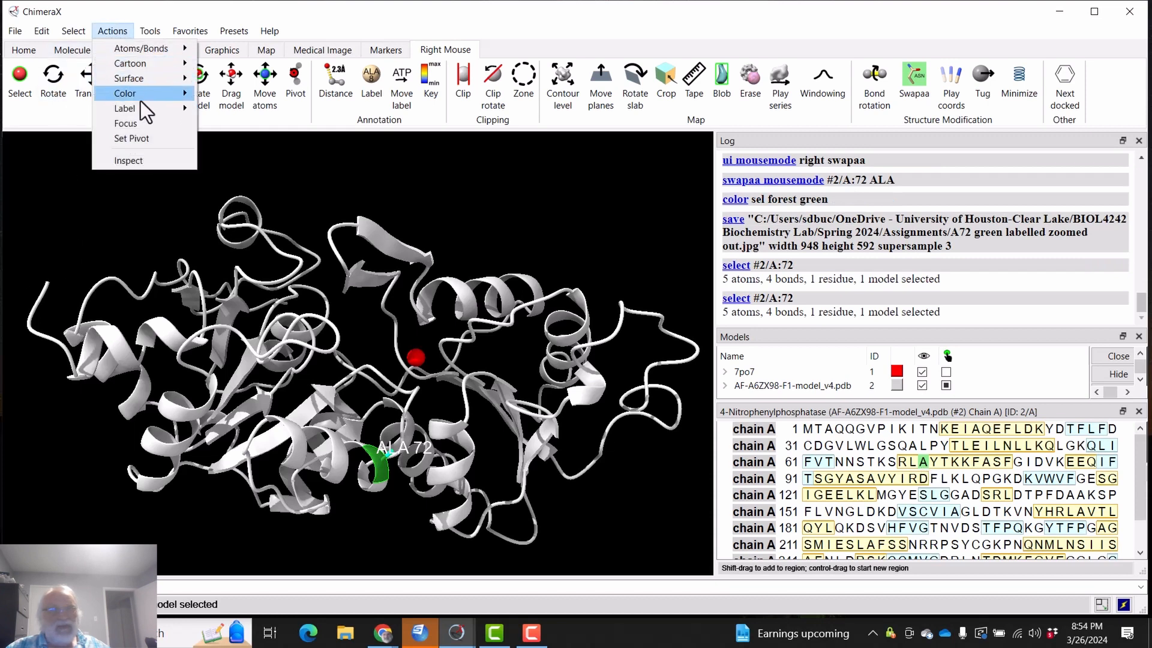
{"action": "mouse_move", "coordinate": [139, 96]}
{"action": "left_click", "coordinate": [225, 178]}
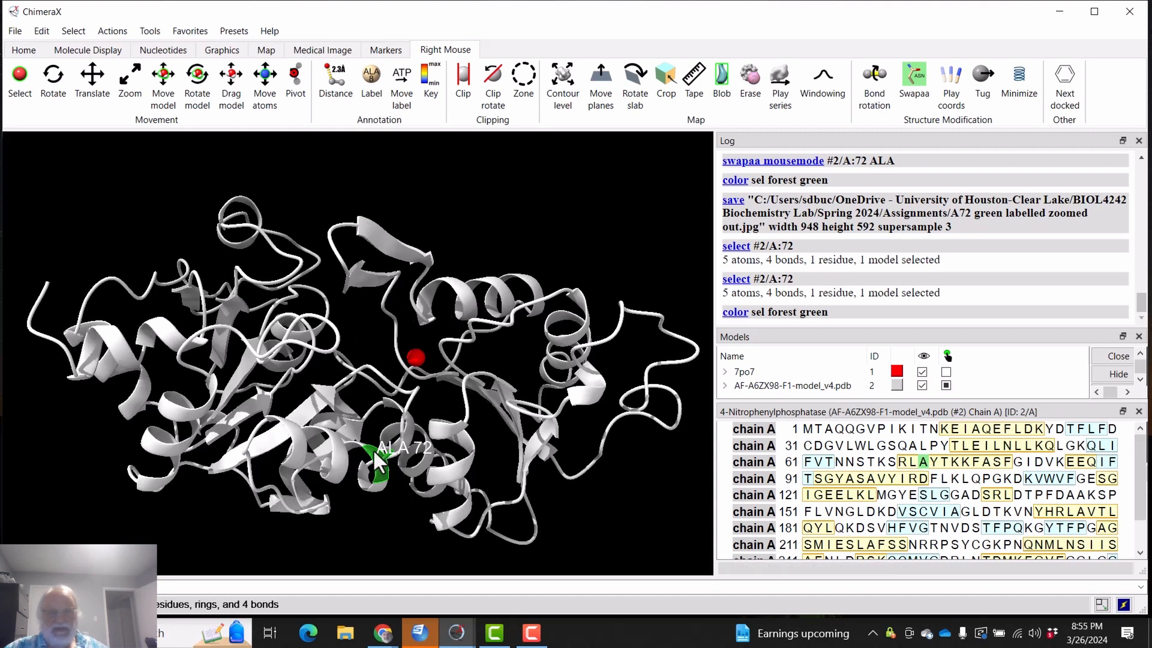
Step: Save a close-up of labelled green alanine 72 together with the red sphere as a JPEG image named "A72 green labelled zoomed in"
{"action": "scroll", "coordinate": [398, 398], "scroll_direction": "up", "scroll_amount": 2}
{"action": "scroll", "coordinate": [398, 398], "scroll_direction": "up", "scroll_amount": 5}
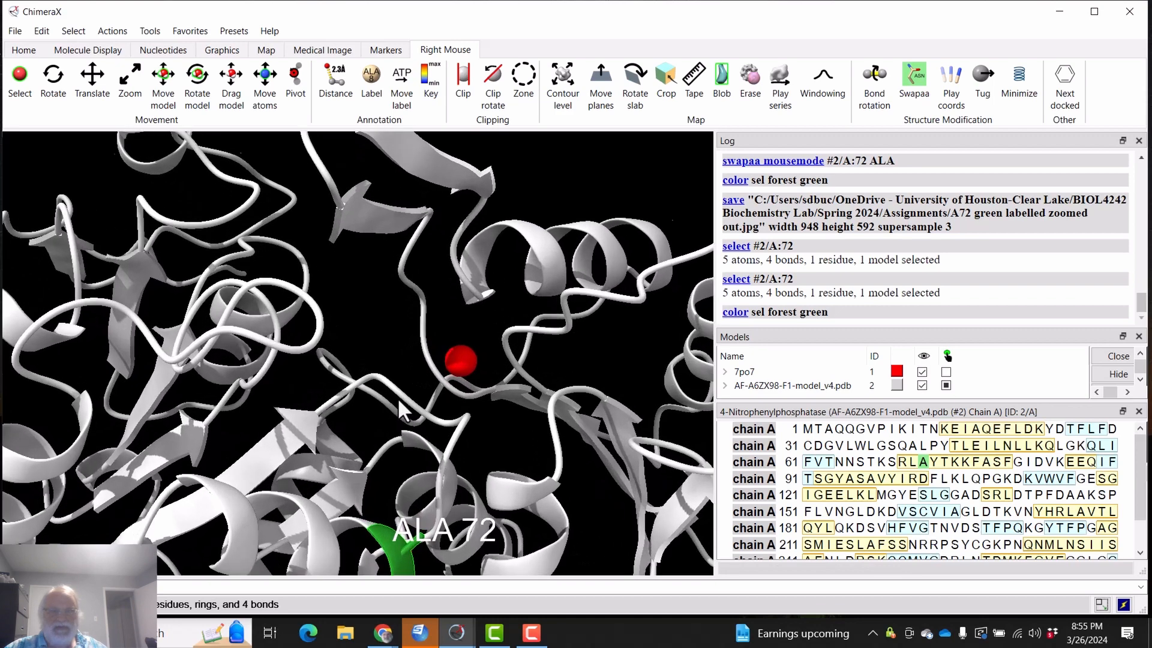
{"action": "scroll", "coordinate": [398, 398], "scroll_direction": "up", "scroll_amount": 1}
{"action": "scroll", "coordinate": [398, 398], "scroll_direction": "down", "scroll_amount": 1}
{"action": "left_click_drag", "start_coordinate": [476, 392], "coordinate": [473, 369]}
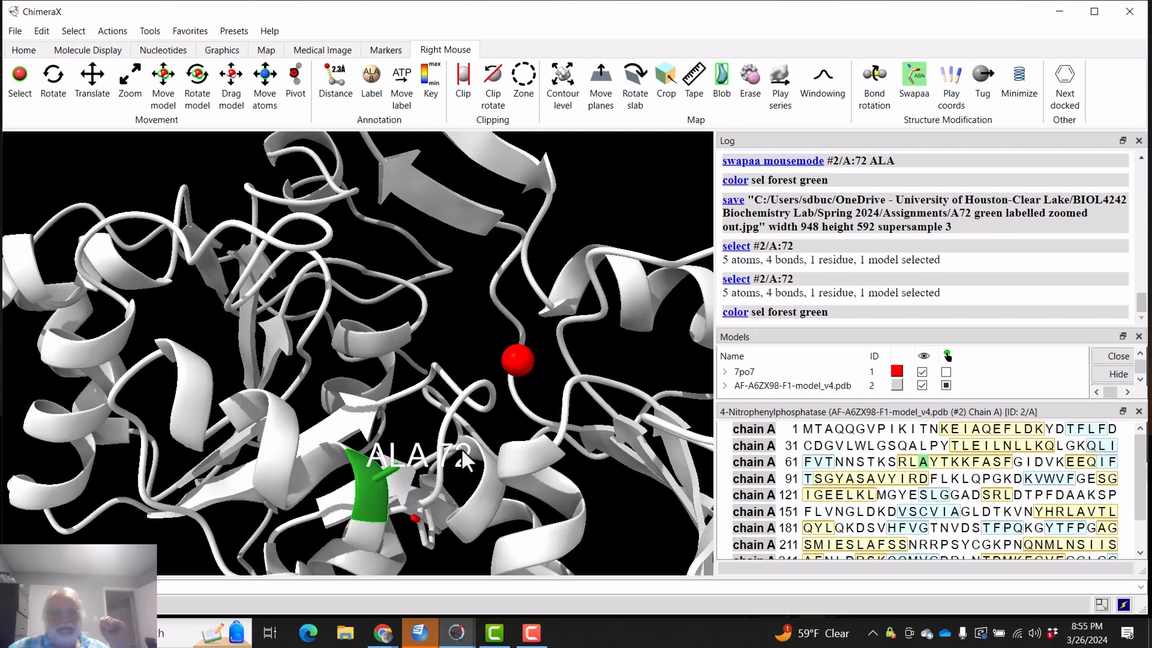
{"action": "left_click", "coordinate": [14, 33]}
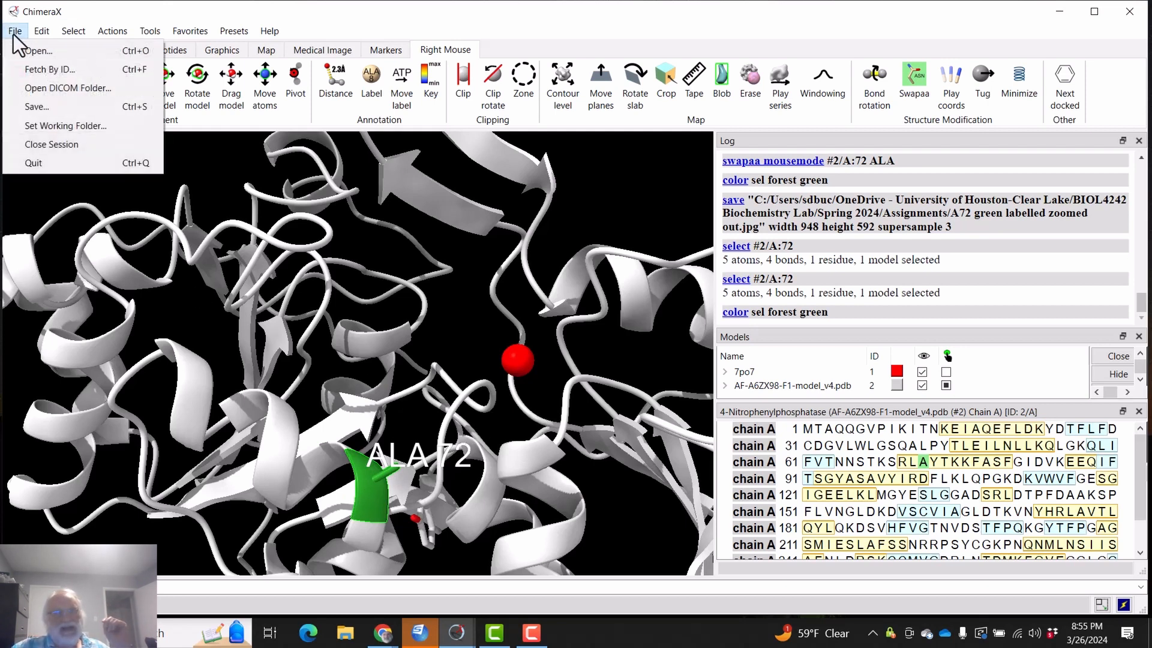
{"action": "left_click", "coordinate": [31, 108]}
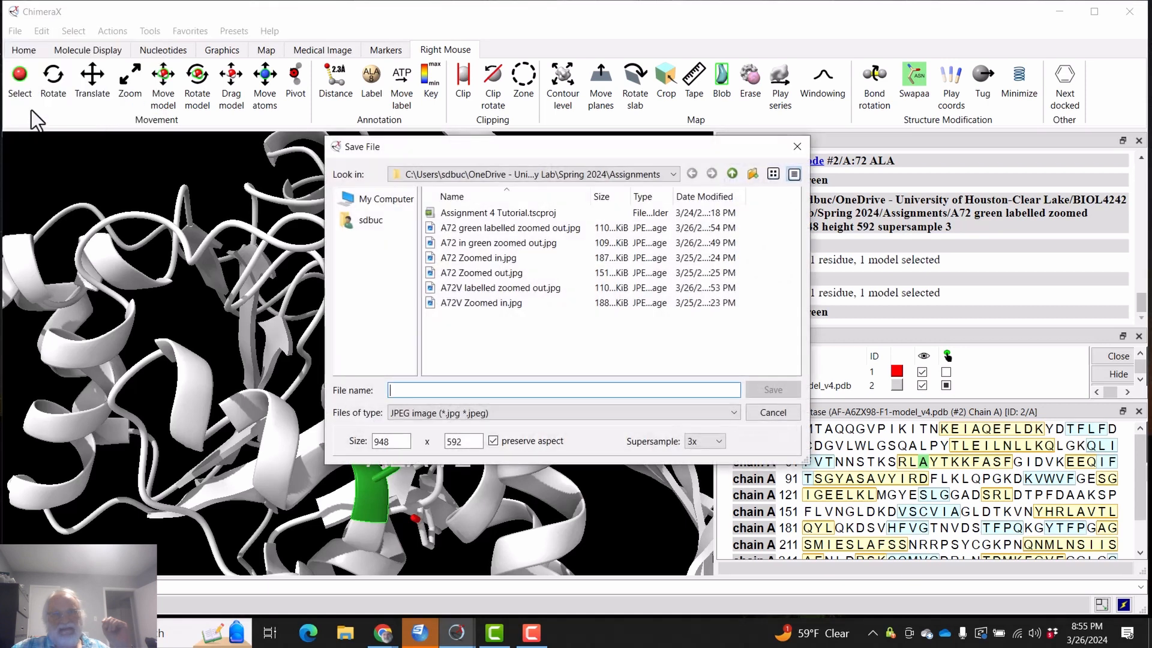
{"action": "left_click", "coordinate": [387, 385]}
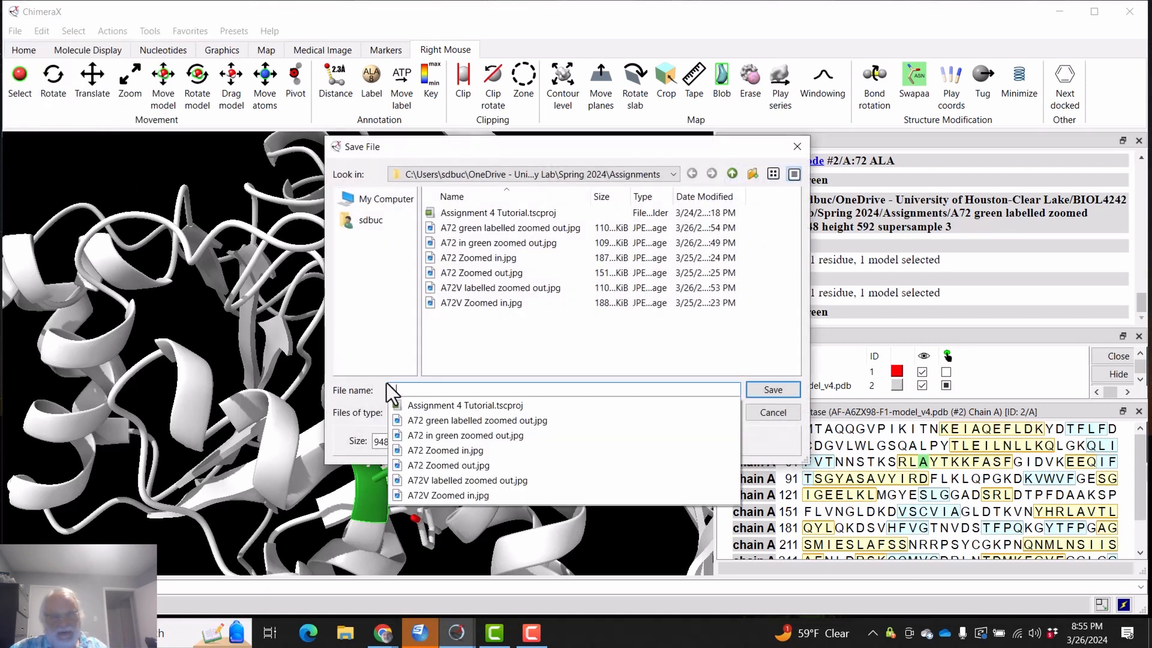
{"action": "type", "text": "A72 "}
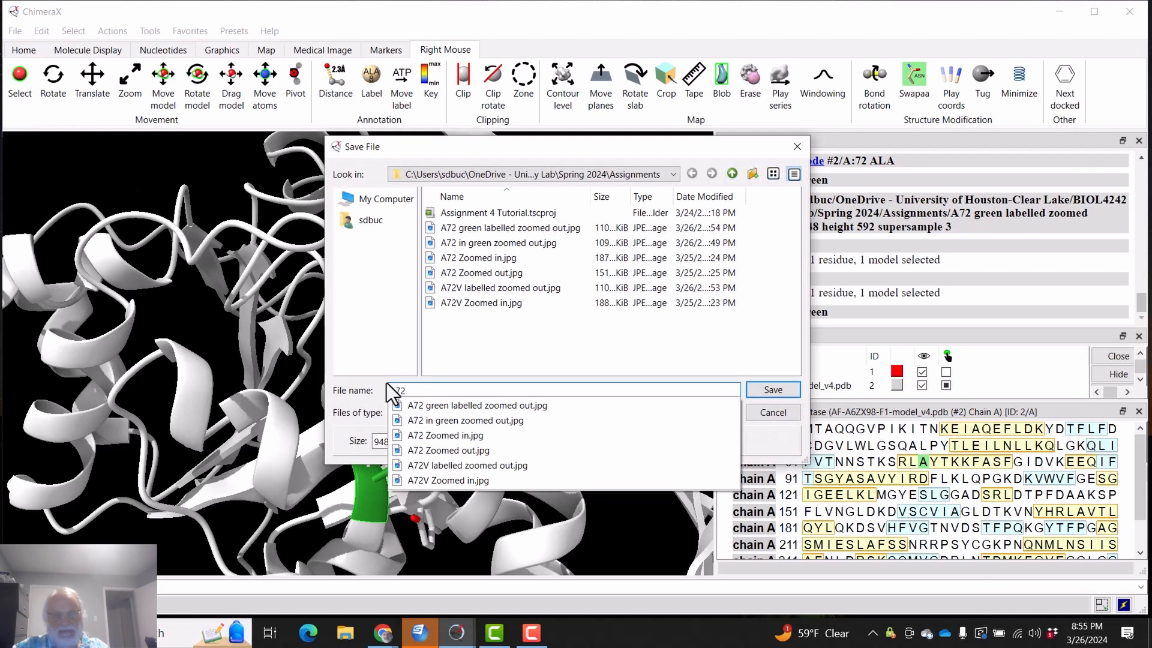
{"action": "type", "text": "gr"}
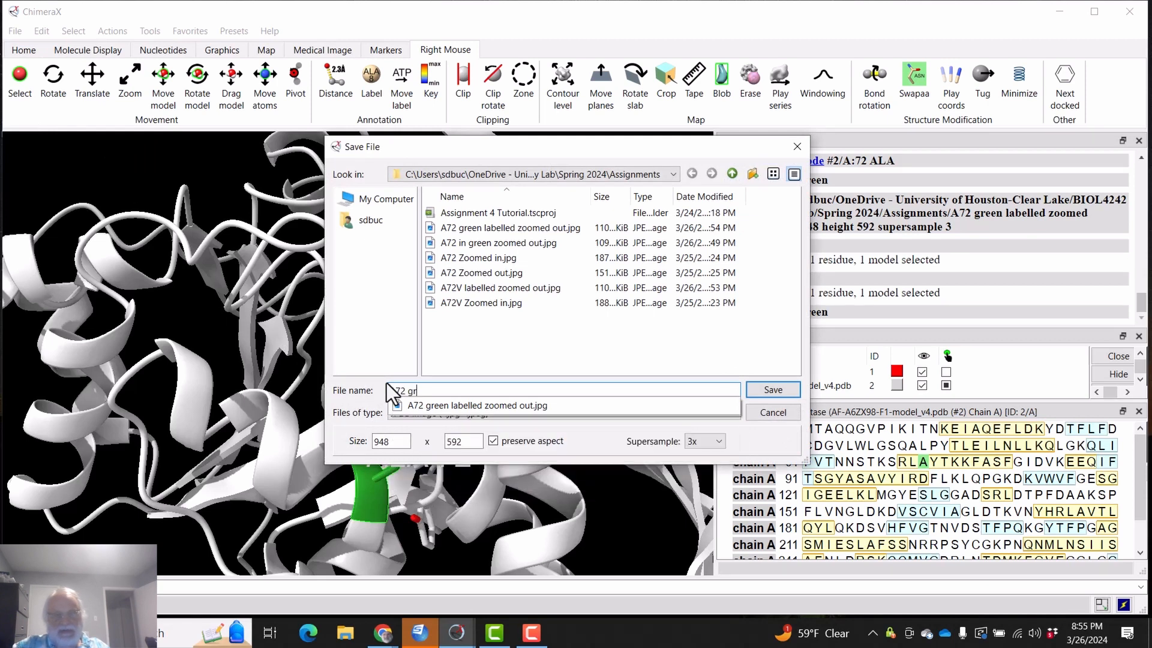
{"action": "type", "text": "een labb"}
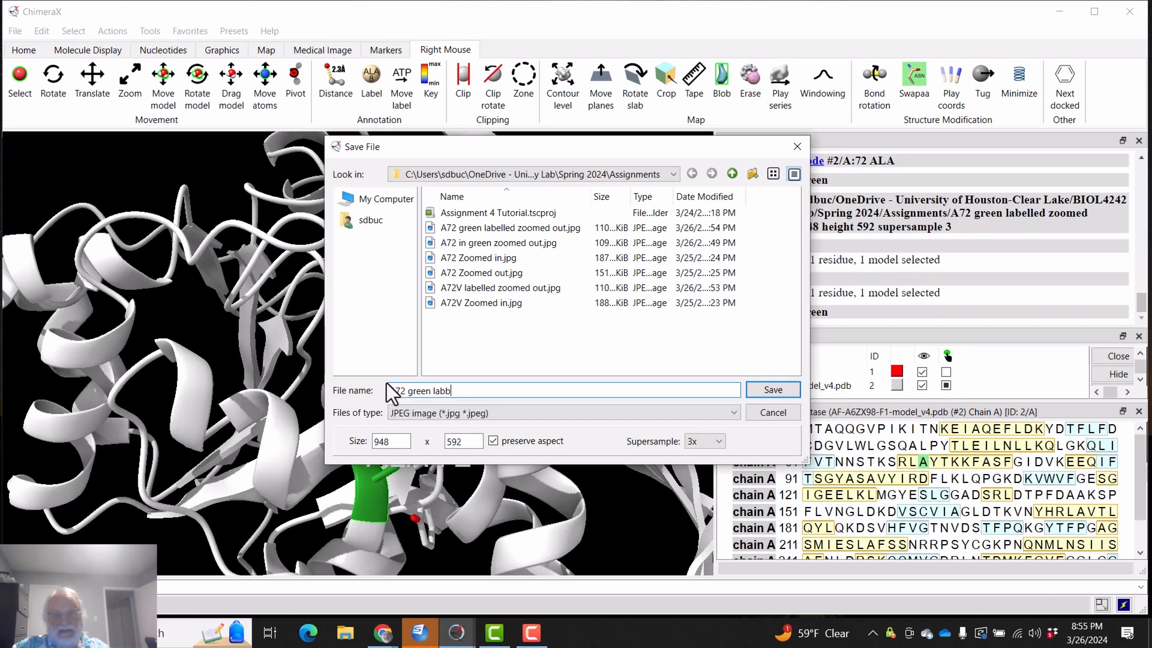
{"action": "key", "text": "BackSpace"}
{"action": "type", "text": "elled"}
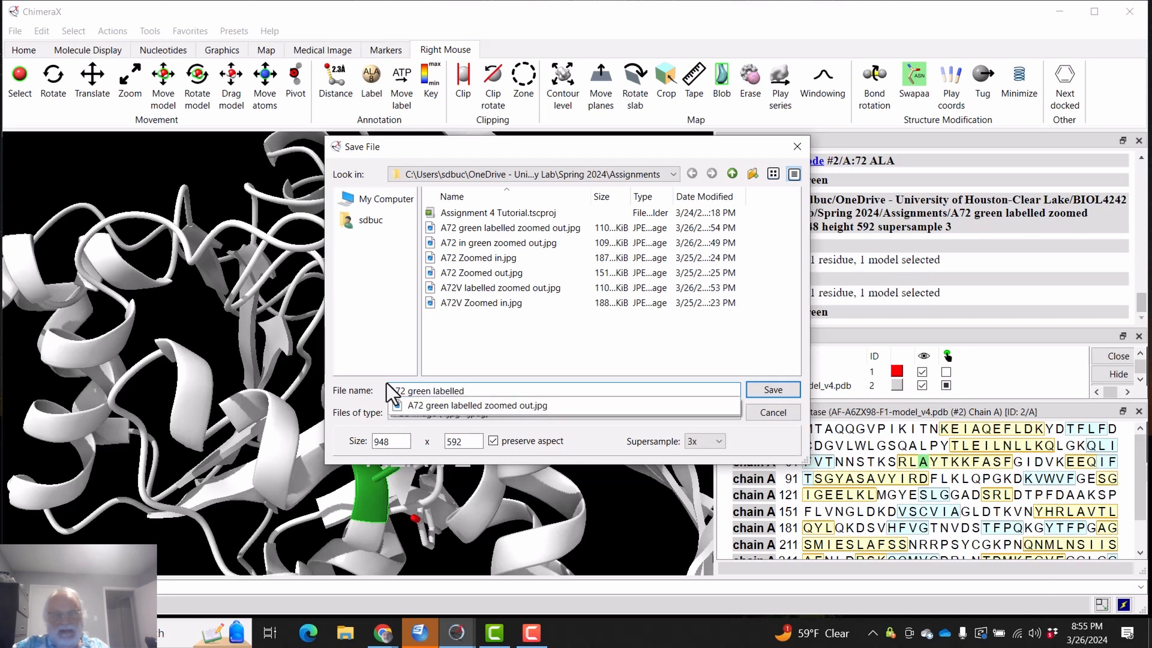
{"action": "type", "text": " zoomed in"}
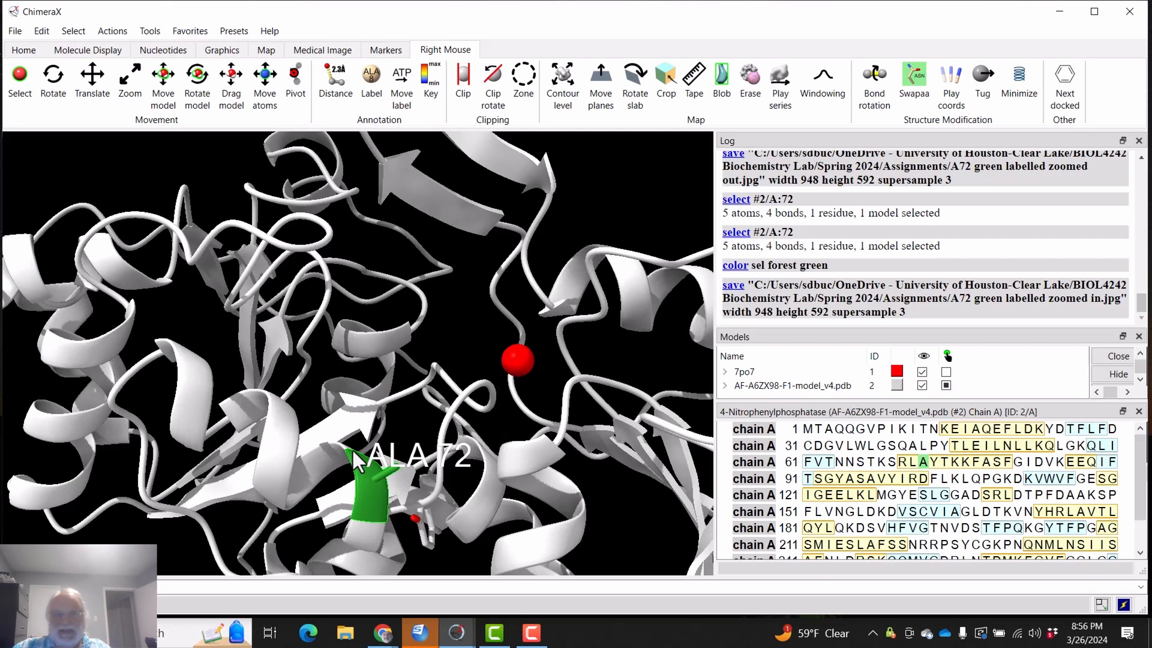
{"action": "mouse_move", "coordinate": [356, 469]}
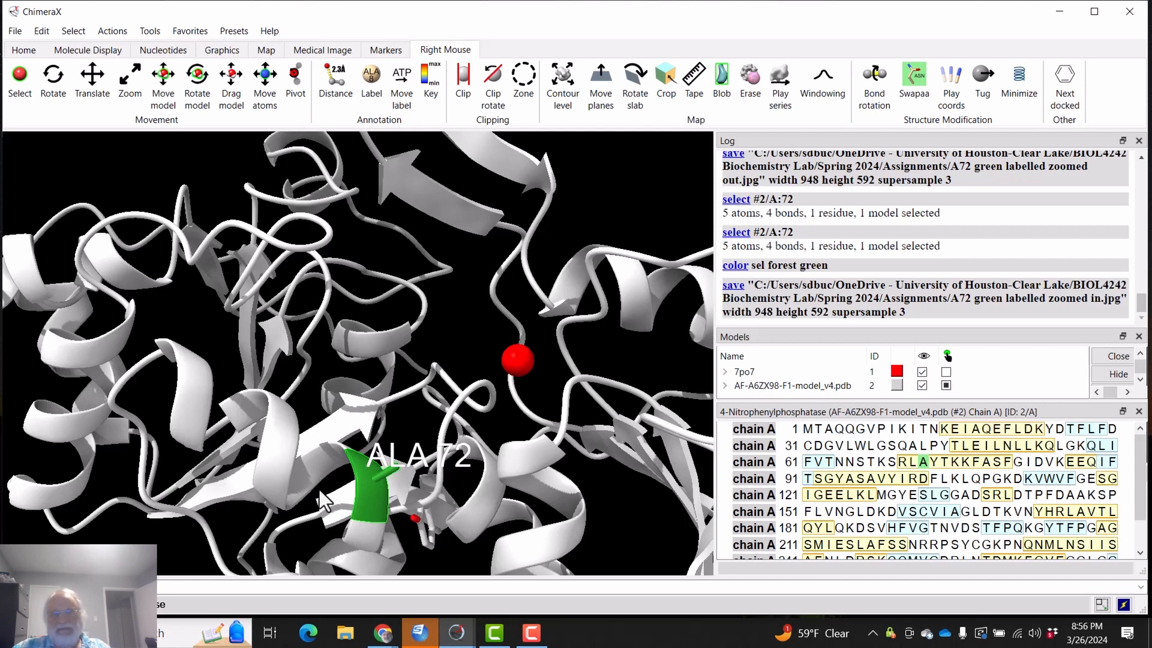
Step: Select alanine 72 of chain A in the sequence and mutate it to valine with the Swapaa mouse mode
{"action": "left_click", "coordinate": [921, 464]}
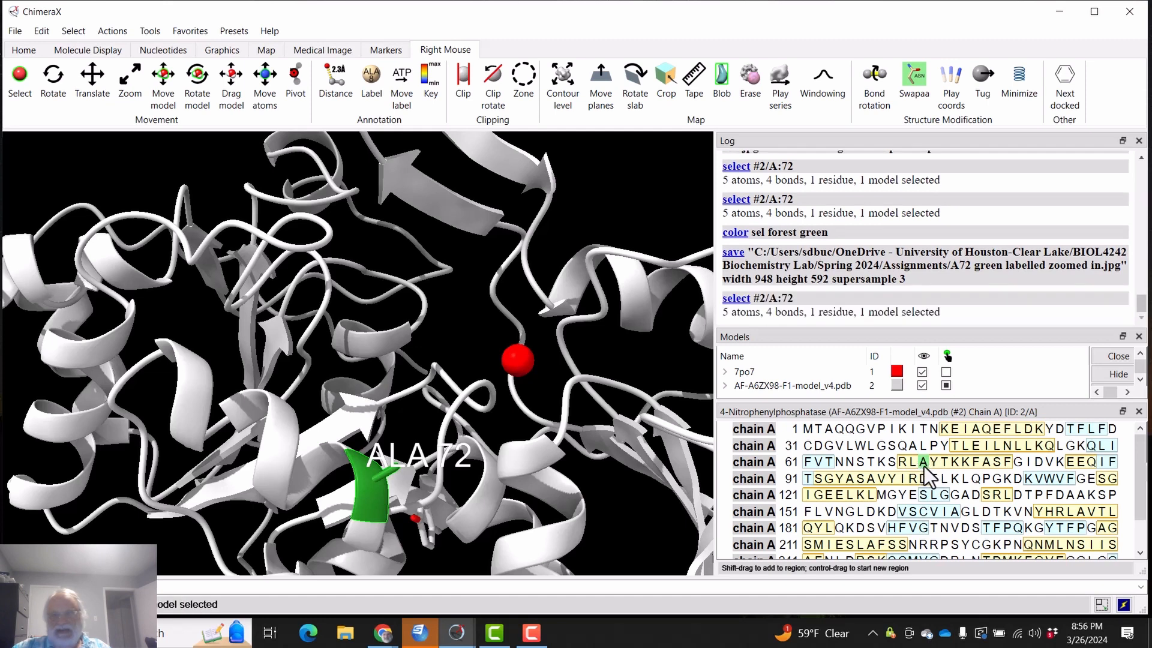
{"action": "left_click", "coordinate": [924, 465]}
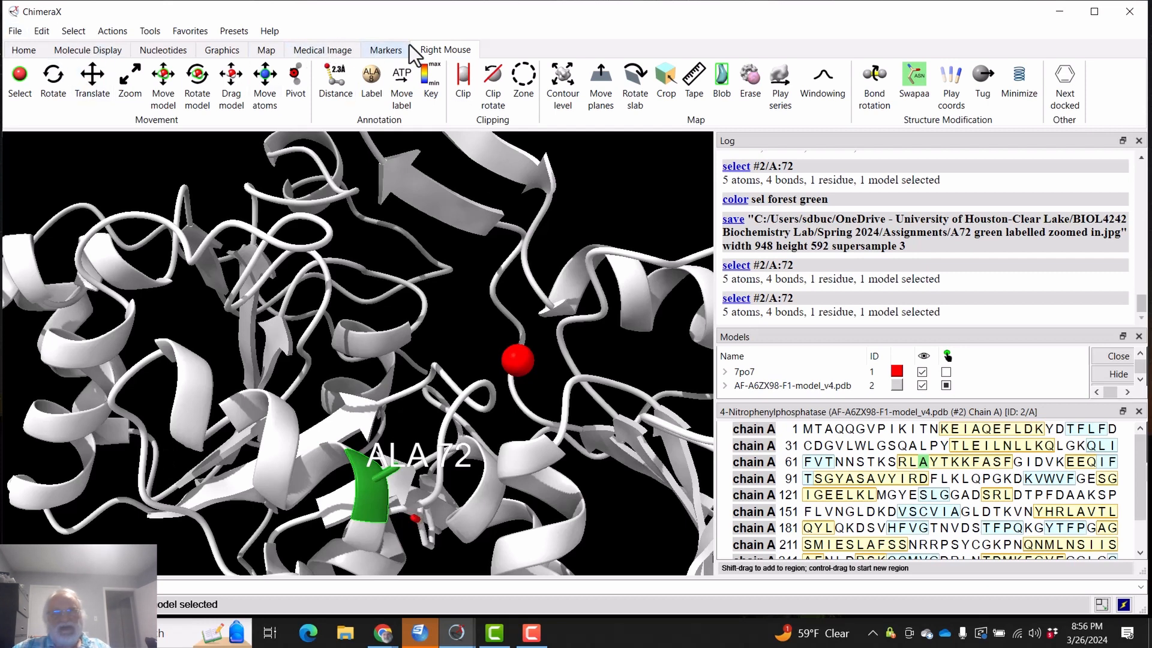
{"action": "left_click", "coordinate": [919, 81]}
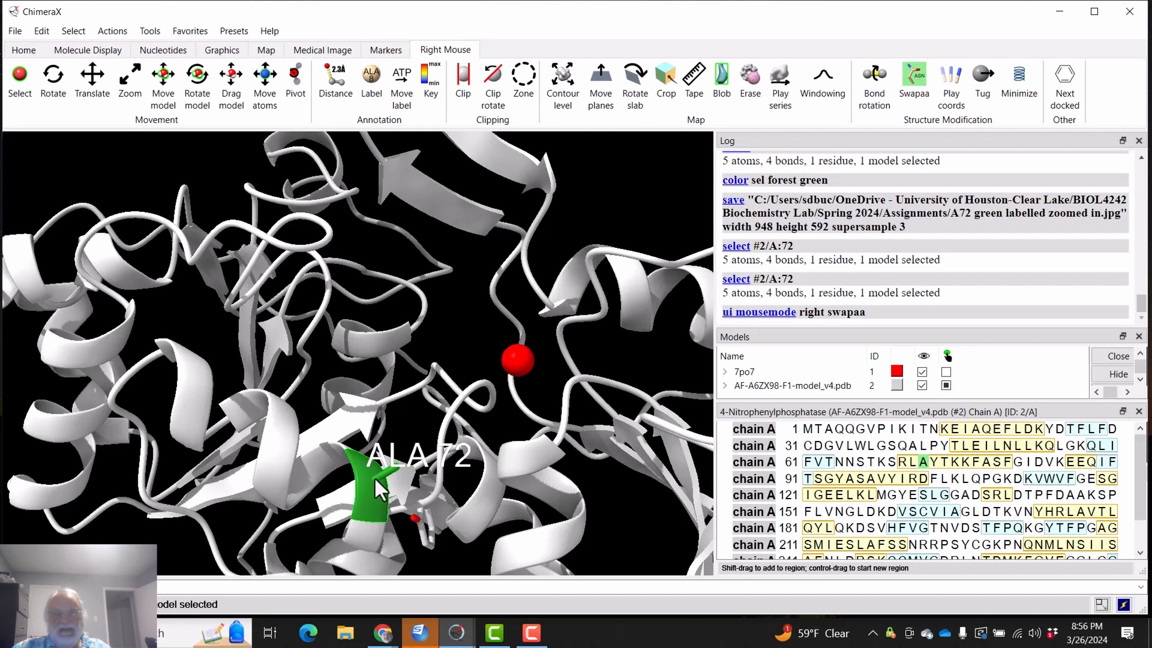
{"action": "right_click_drag", "start_coordinate": [374, 477], "coordinate": [347, 170]}
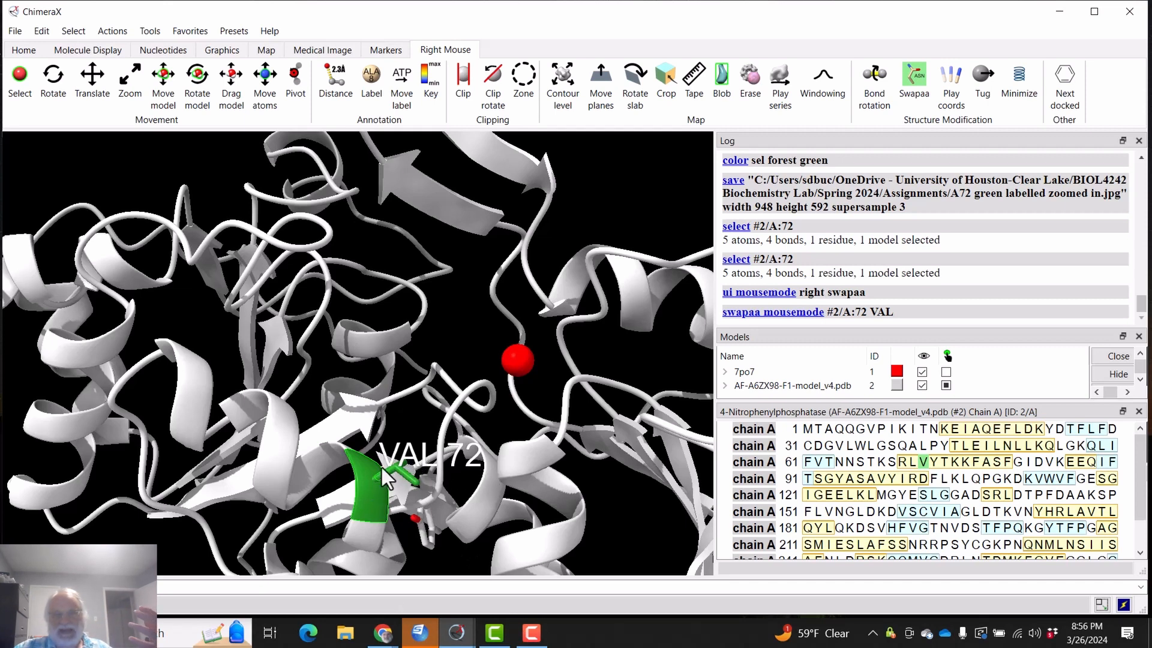
Step: Save the close-up of labelled green valine 72 as a JPEG image named "A72V"
{"action": "left_click", "coordinate": [15, 31]}
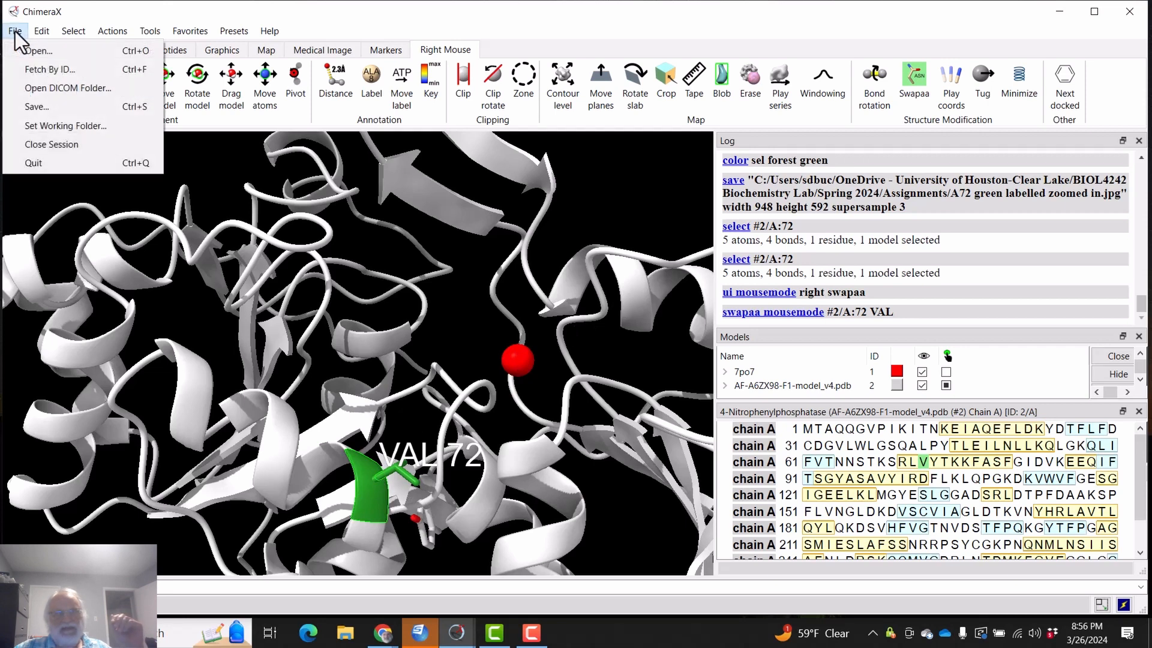
{"action": "left_click", "coordinate": [36, 110]}
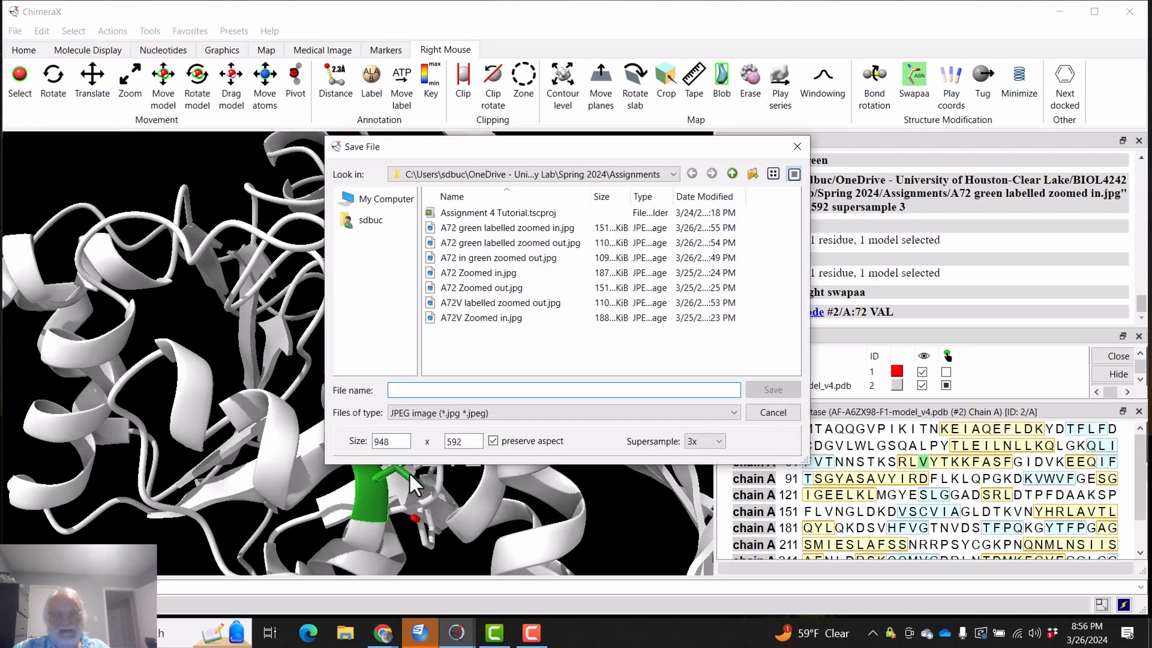
{"action": "type", "text": "A72V"}
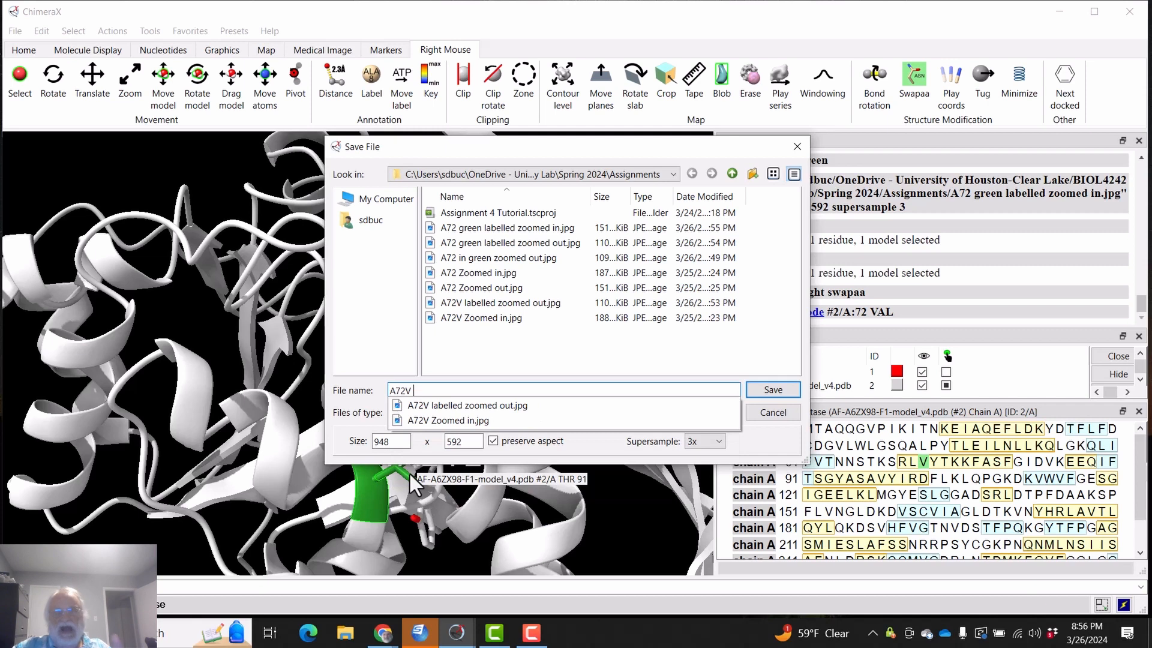
{"action": "left_click", "coordinate": [774, 388]}
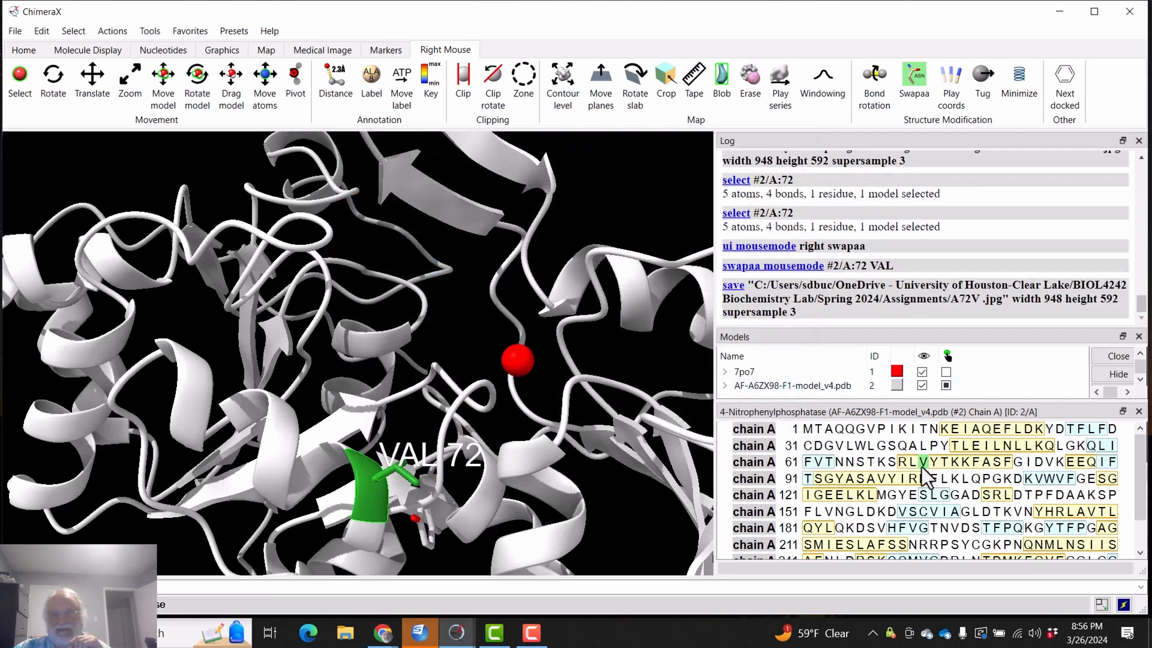
Step: Select only valine 72 of chain A in the sequence, color it cyan and clear the selection
{"action": "left_click_drag", "start_coordinate": [928, 468], "coordinate": [923, 468]}
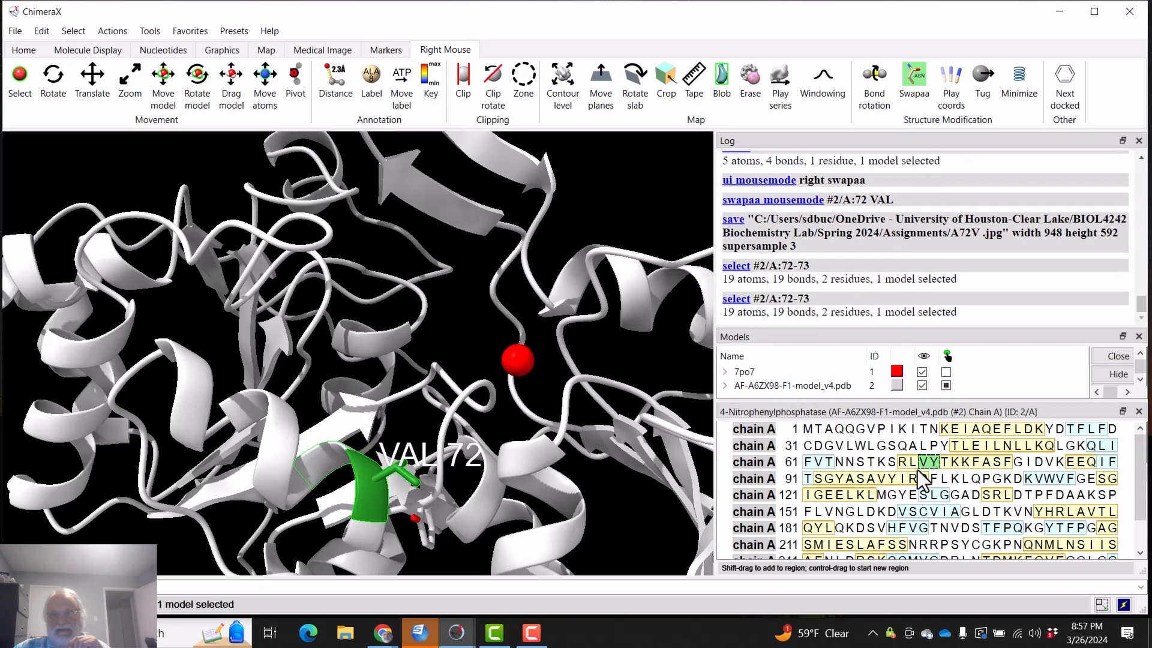
{"action": "left_click", "coordinate": [925, 465]}
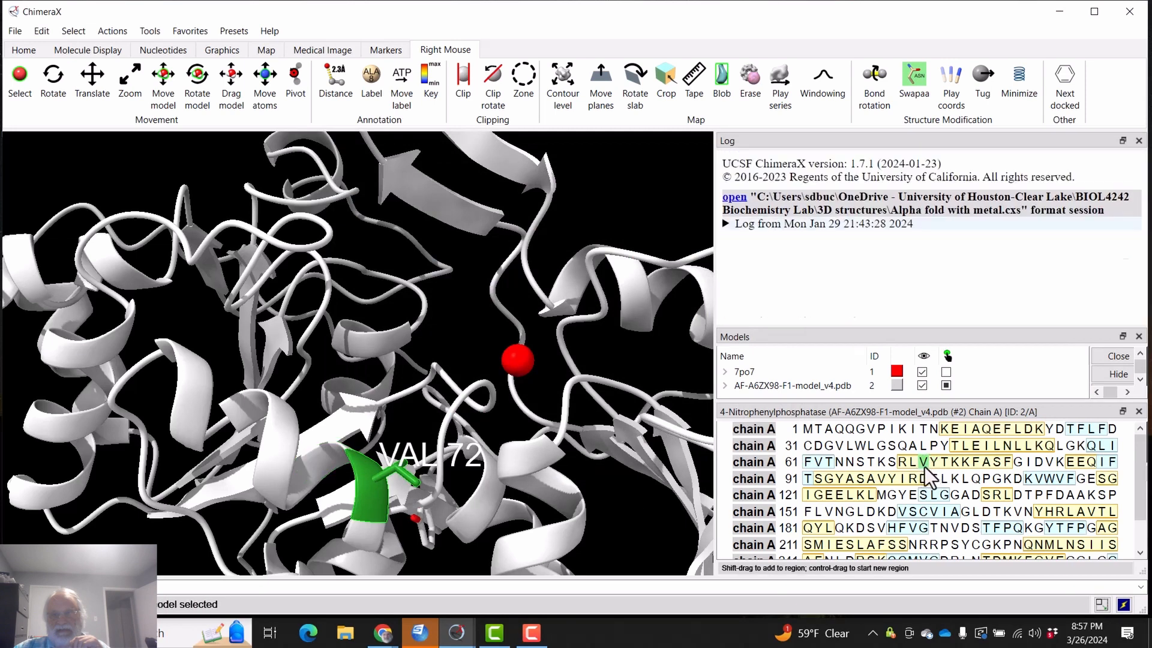
{"action": "left_click", "coordinate": [112, 32]}
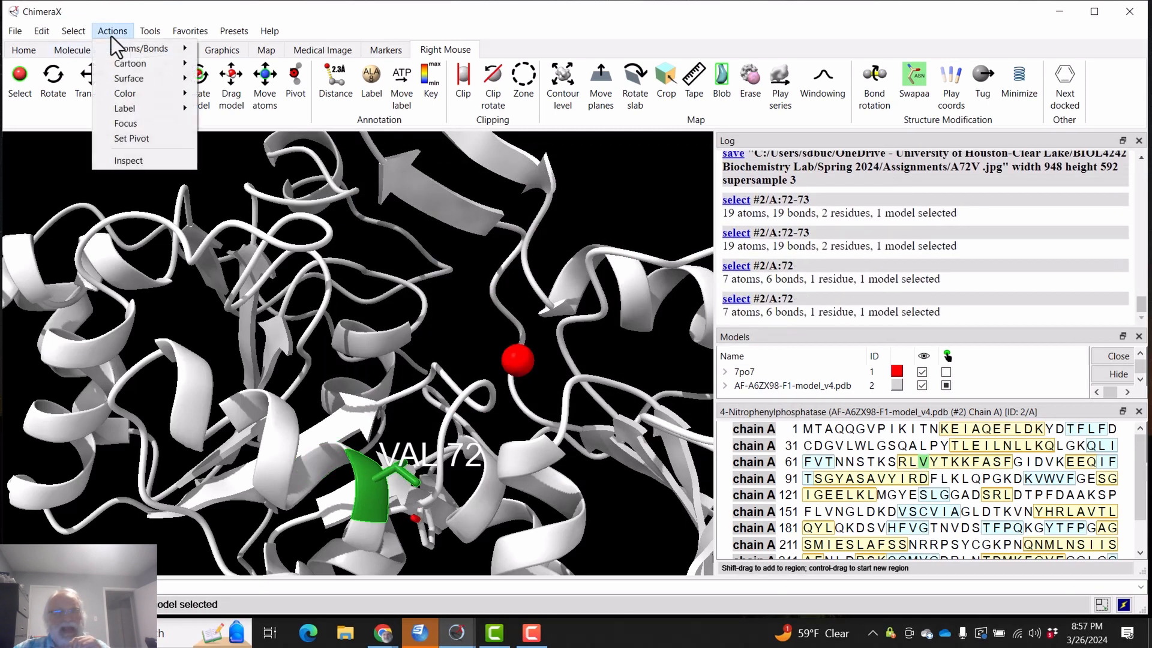
{"action": "mouse_move", "coordinate": [128, 92]}
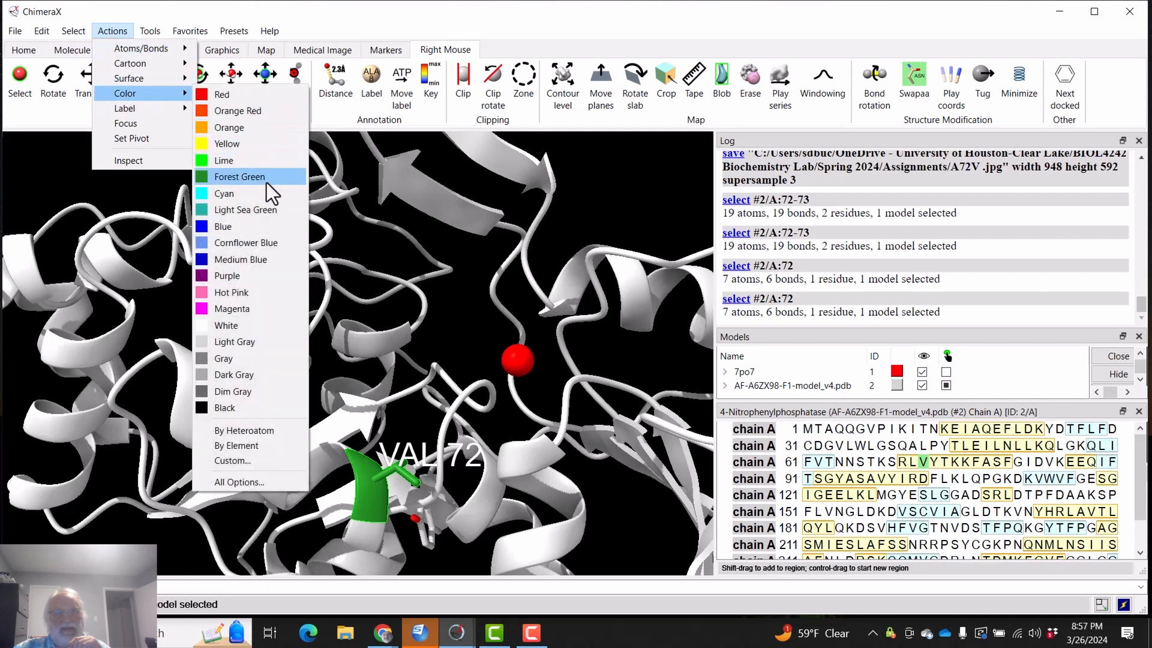
{"action": "left_click", "coordinate": [257, 194]}
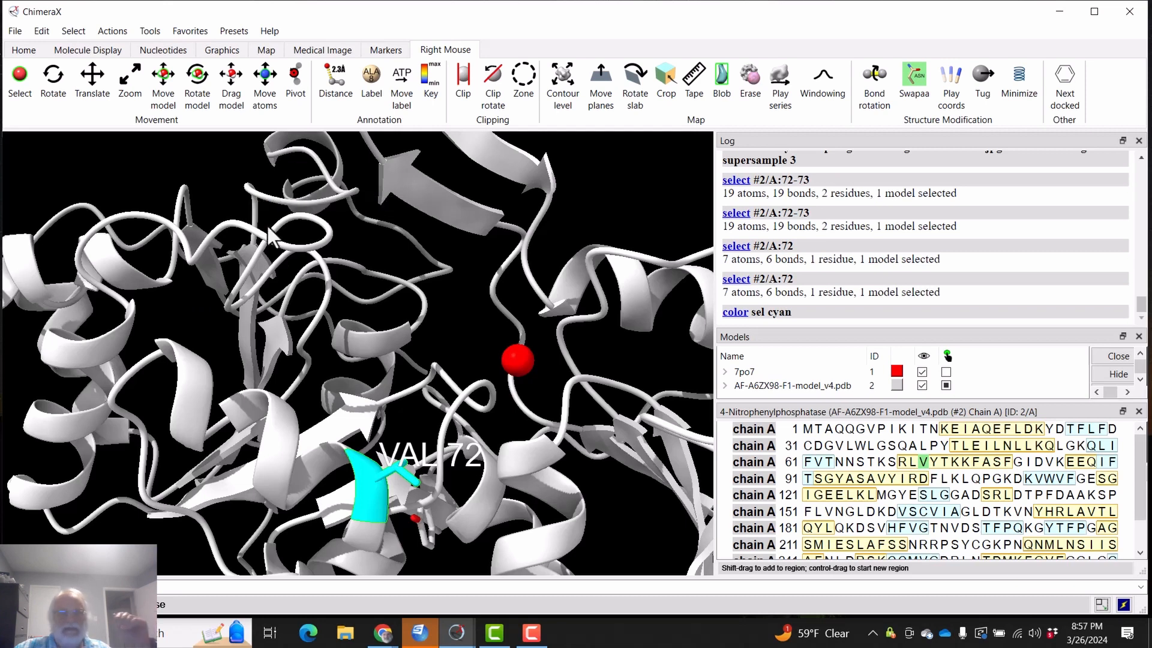
{"action": "left_click", "coordinate": [73, 31]}
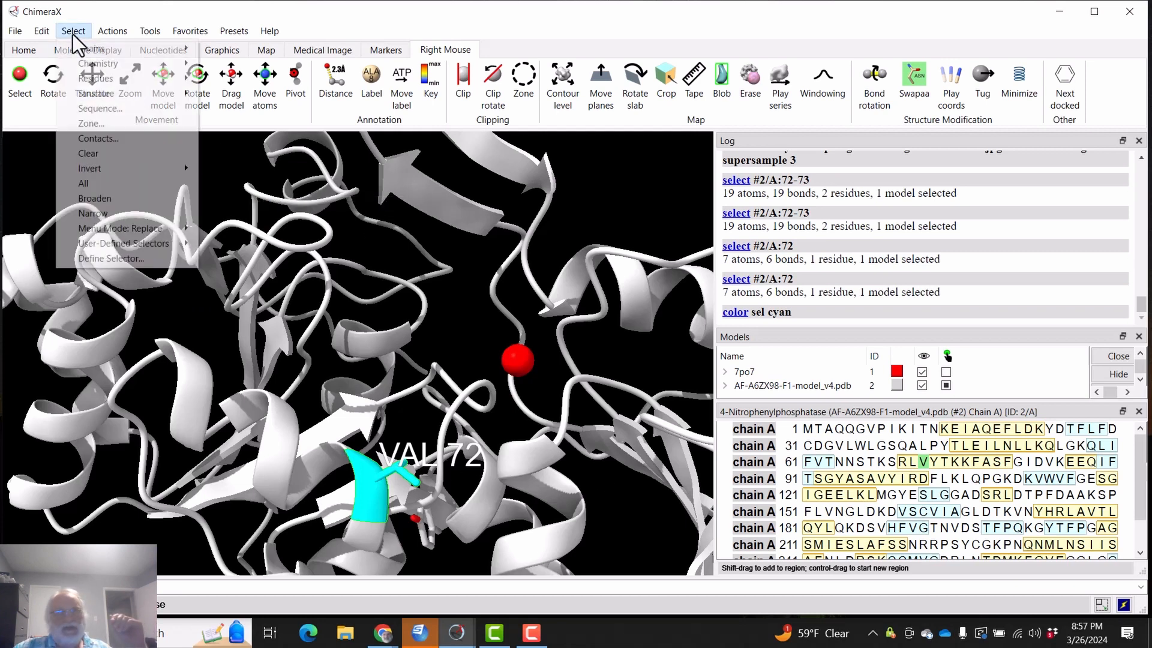
{"action": "left_click", "coordinate": [114, 156]}
Step: Save the close-up of labelled cyan valine 72 as a JPEG image named "A72V cyan labelled zoomed in"
{"action": "left_click", "coordinate": [11, 33]}
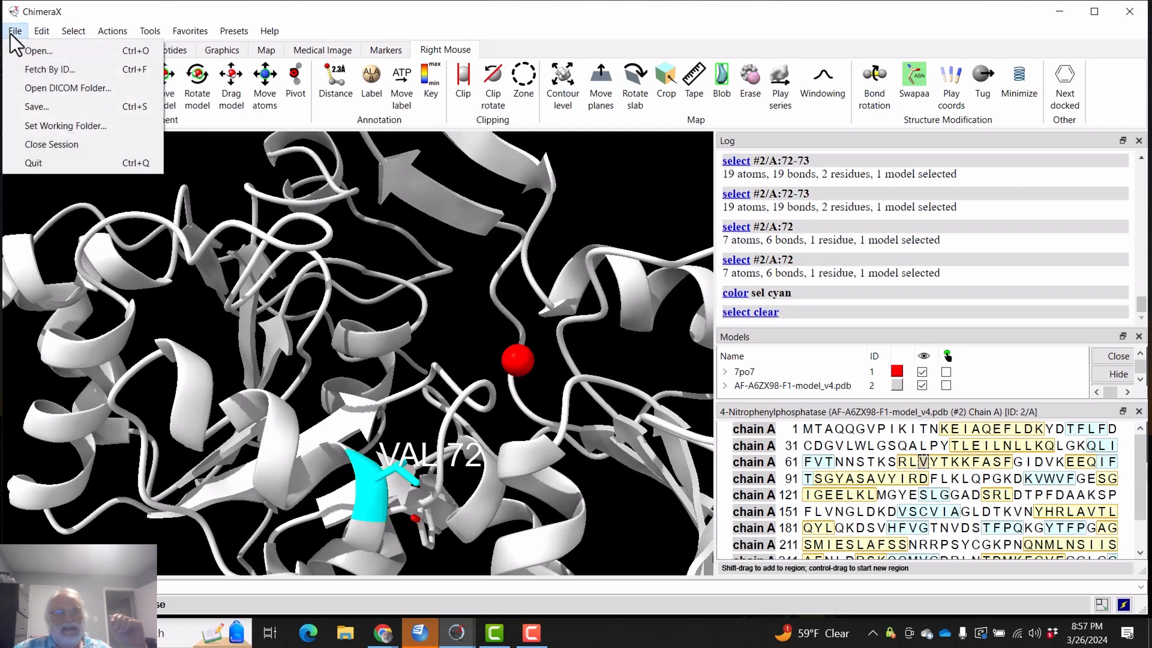
{"action": "left_click", "coordinate": [45, 114]}
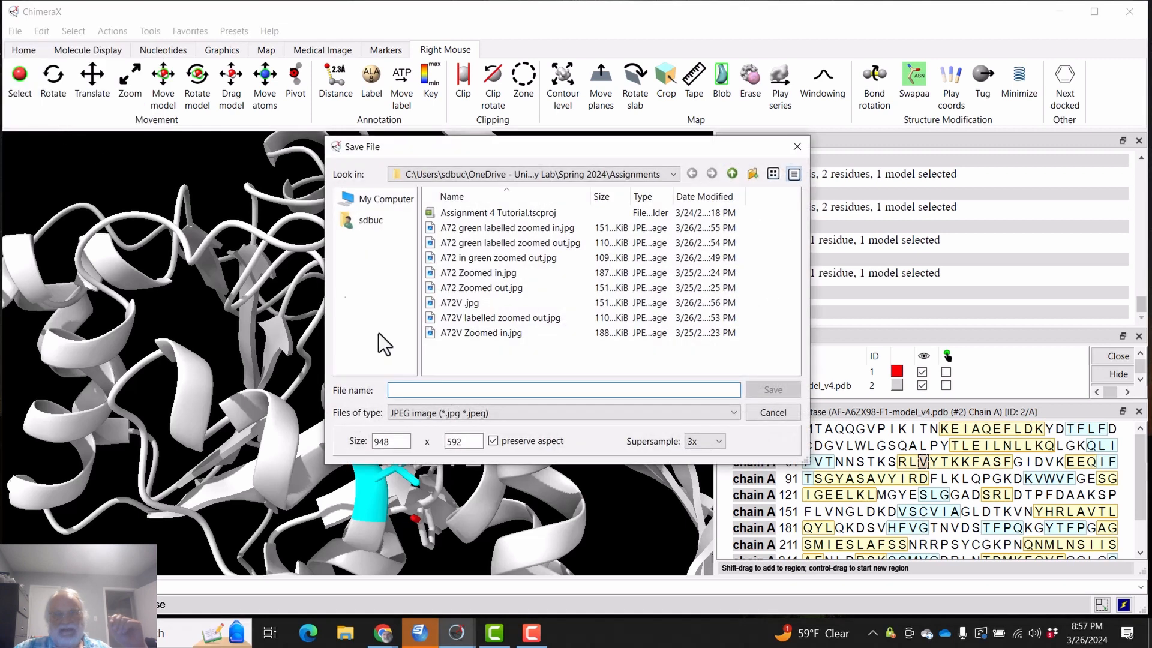
{"action": "type", "text": "A7"}
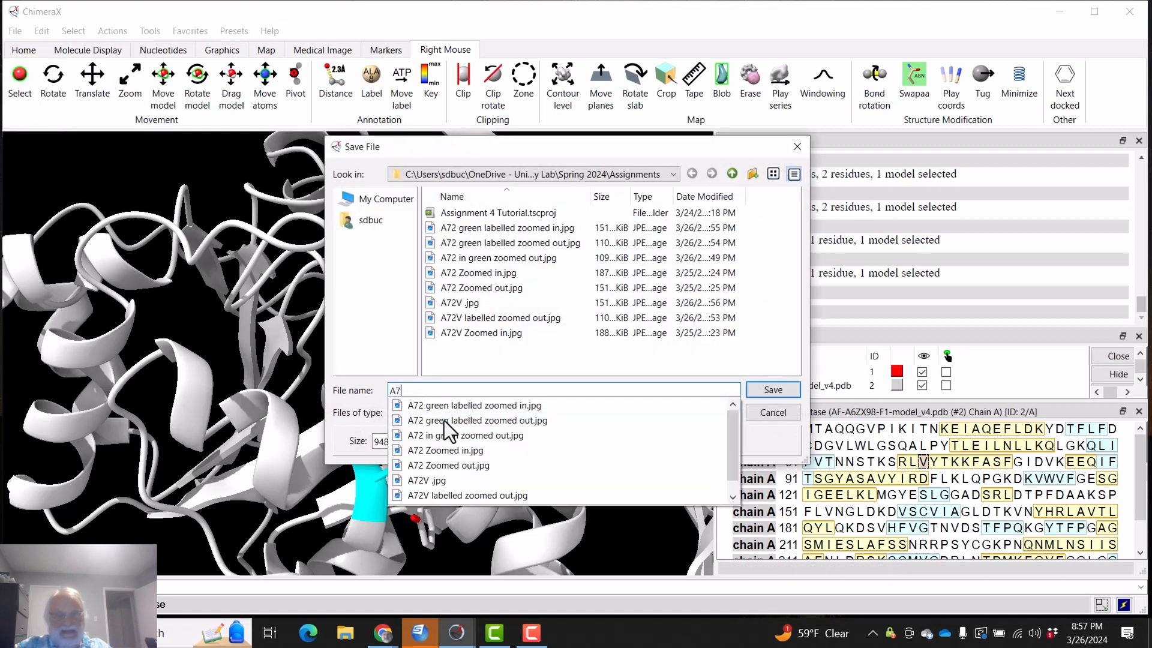
{"action": "type", "text": "2V"}
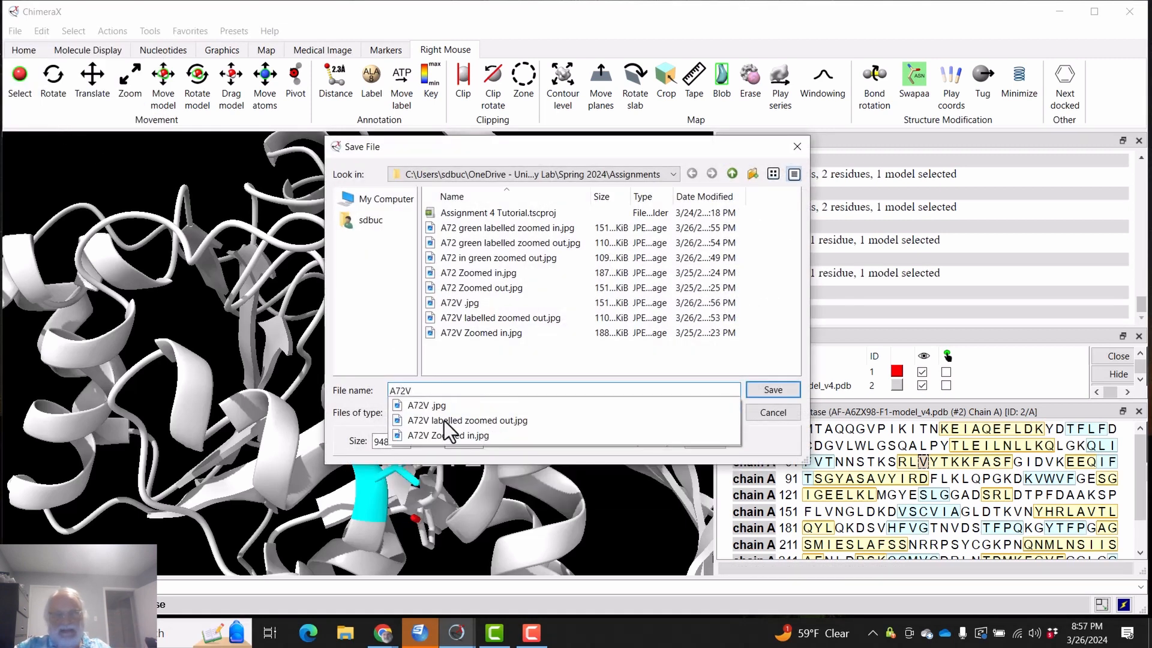
{"action": "type", "text": " cy"}
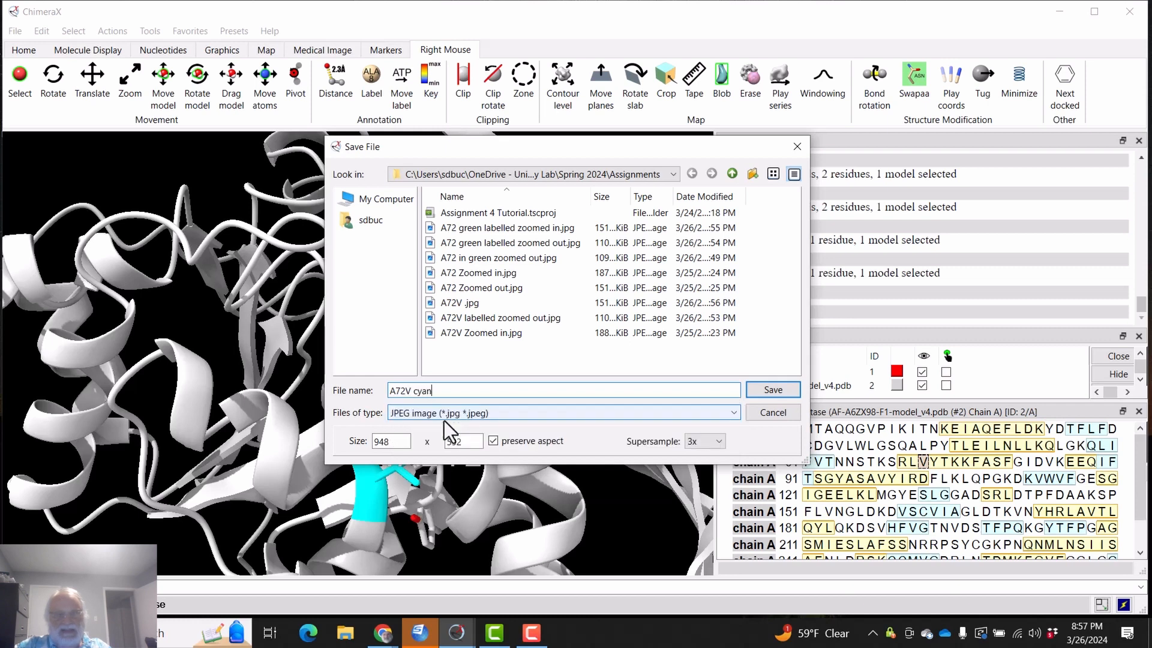
{"action": "type", "text": "an labelled zoomed in"}
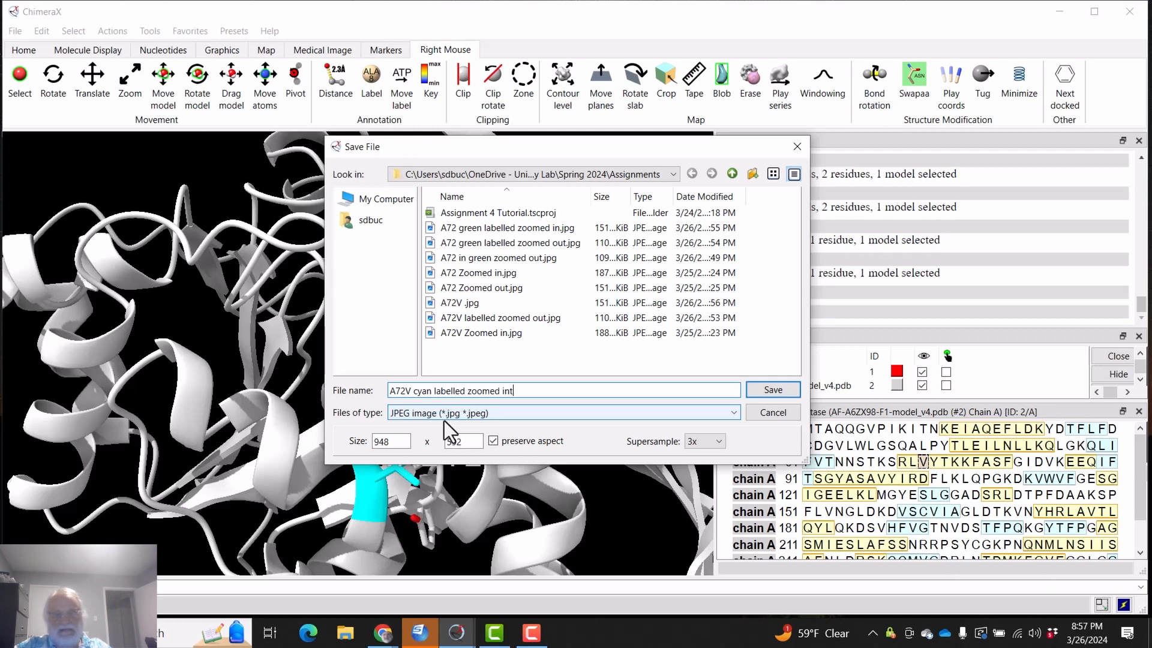
{"action": "left_click", "coordinate": [769, 391]}
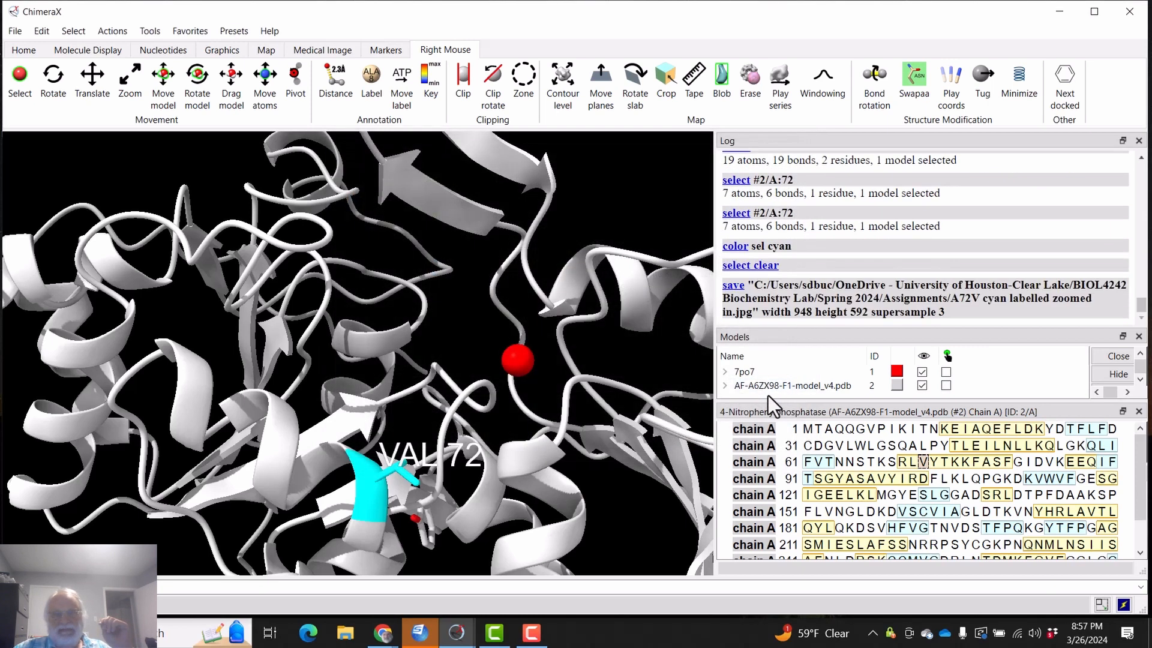